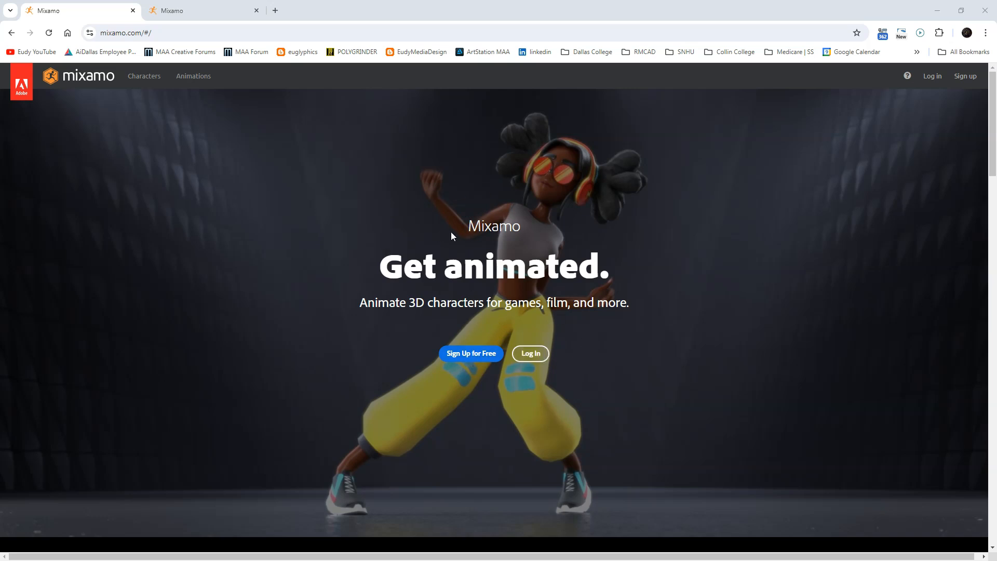
Preview the Defeated and Reaction animations from the Mixamo animation library.
click(200, 16)
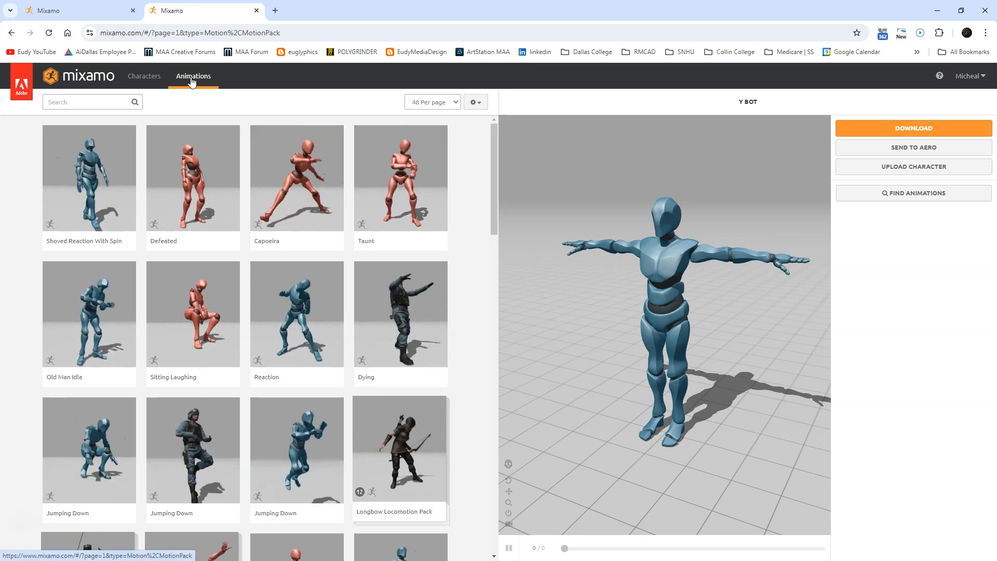
click(208, 201)
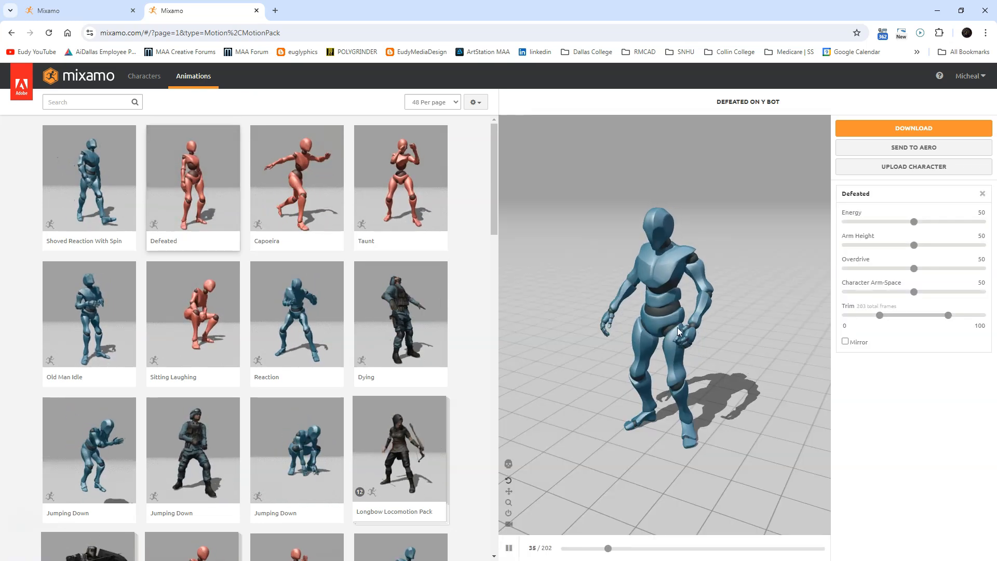
click(298, 309)
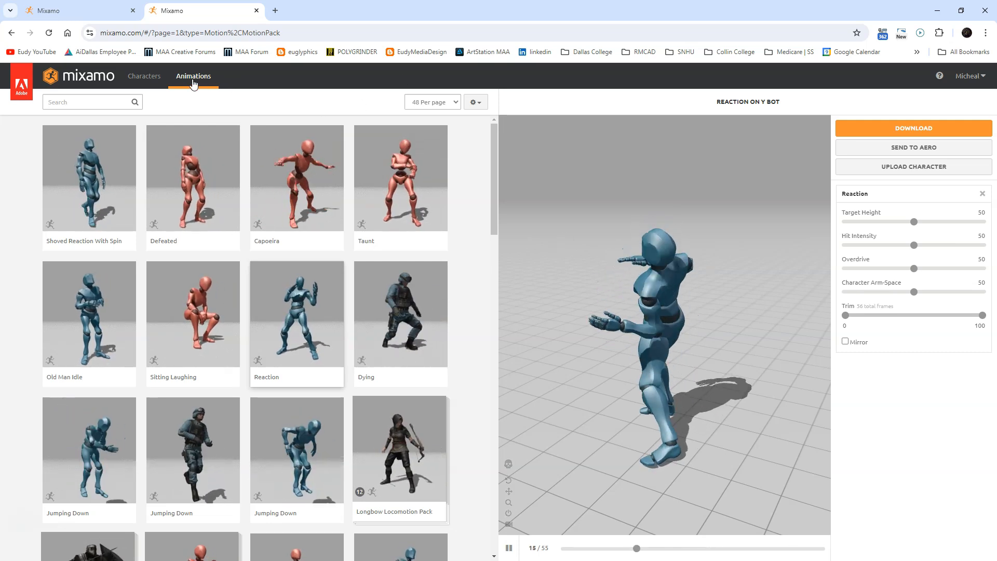
Replace the preview character with Mutant from the character list.
click(143, 76)
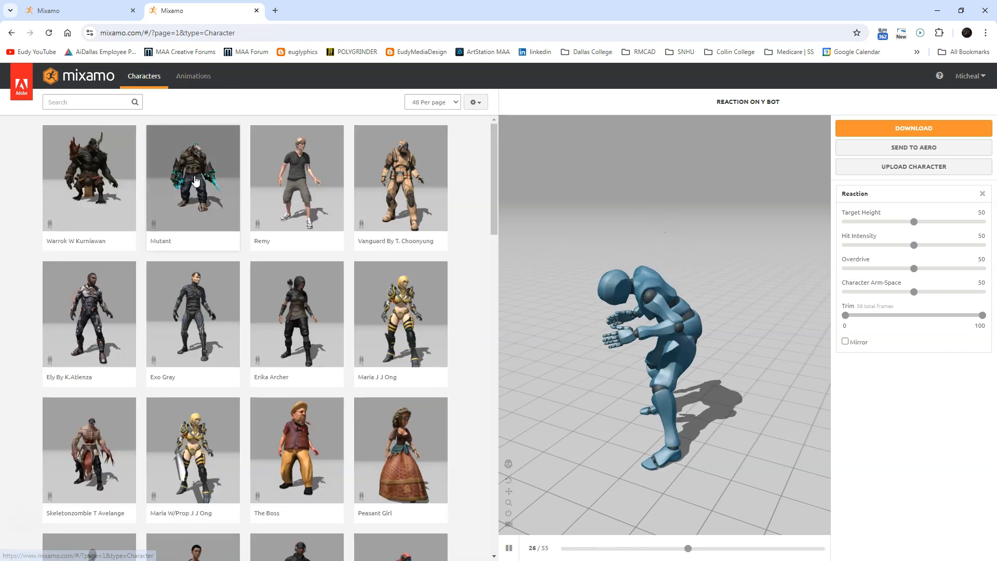
click(342, 207)
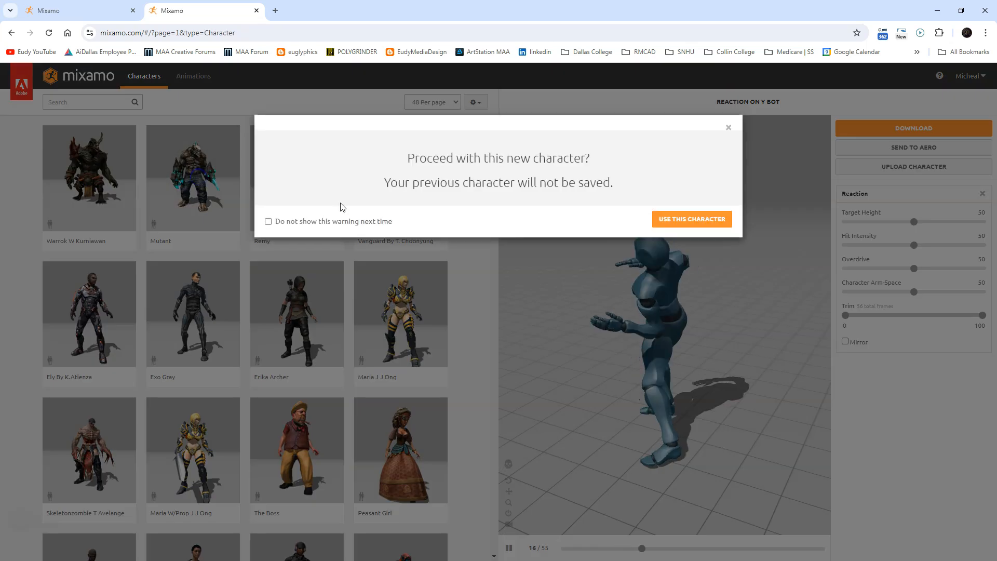
click(720, 219)
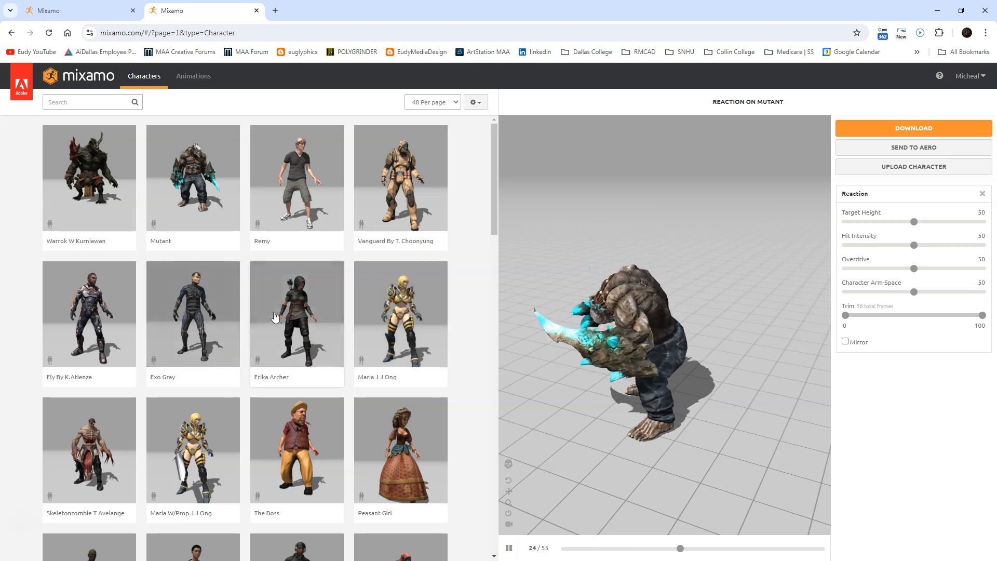
Replace the character with Amy from the character list.
scroll(272, 347, down, 2)
scroll(272, 347, down, 5)
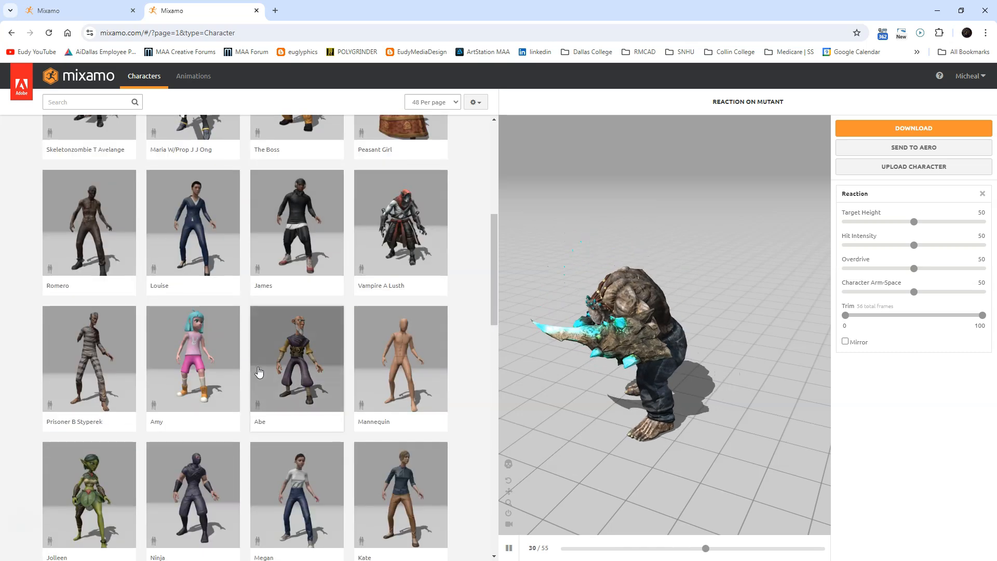
click(191, 361)
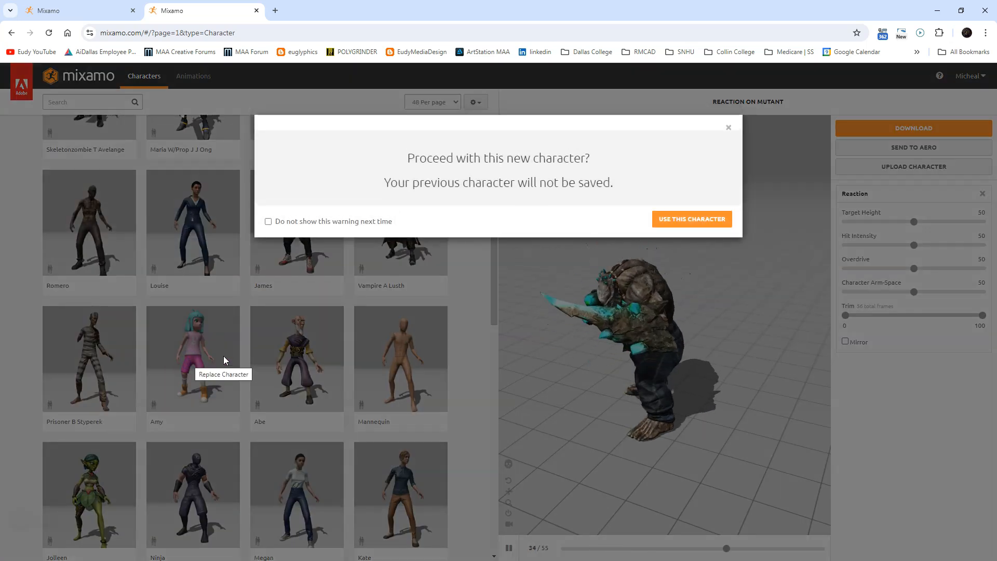
click(704, 214)
Browse the character list, then preview the Dancing animation on Amy.
scroll(265, 337, down, 10)
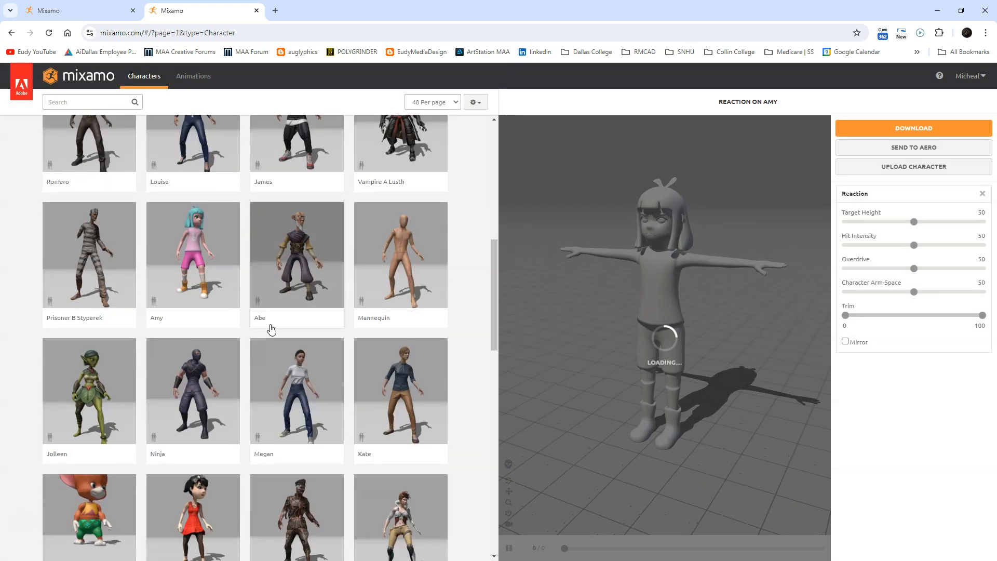
scroll(265, 392, down, 7)
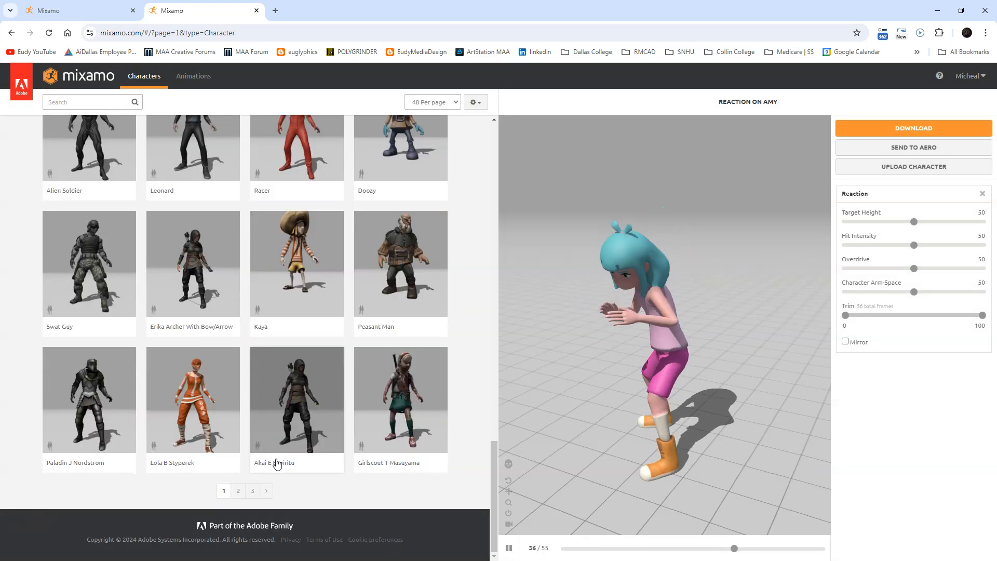
scroll(304, 312, up, 12)
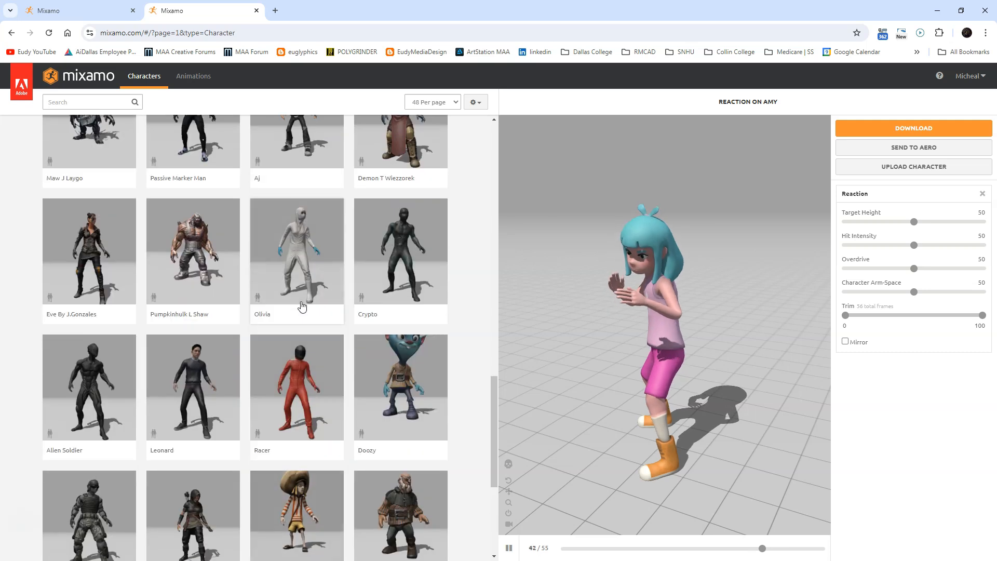
scroll(302, 306, up, 12)
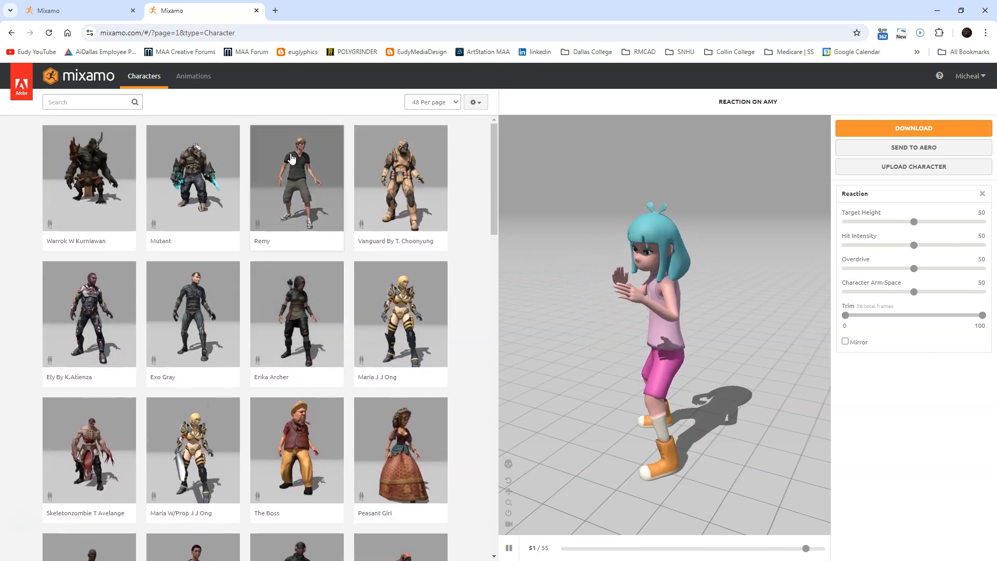
click(202, 81)
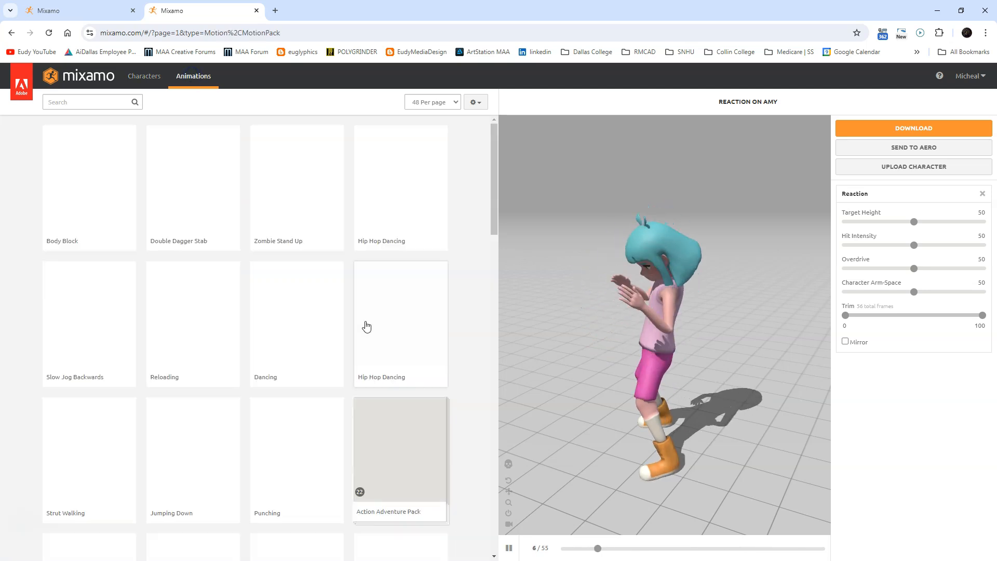
click(319, 327)
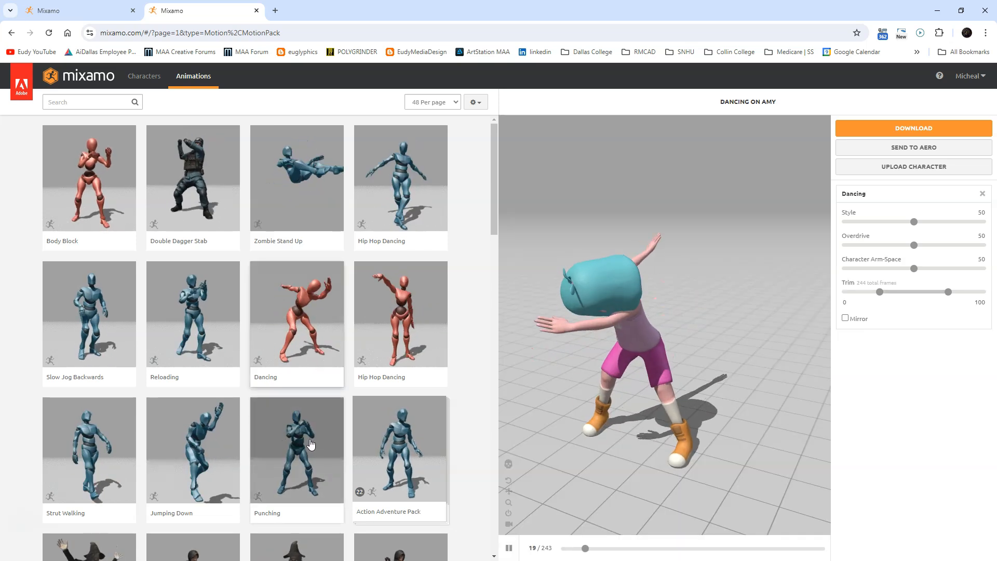
Search the animation library for walk.
click(73, 102)
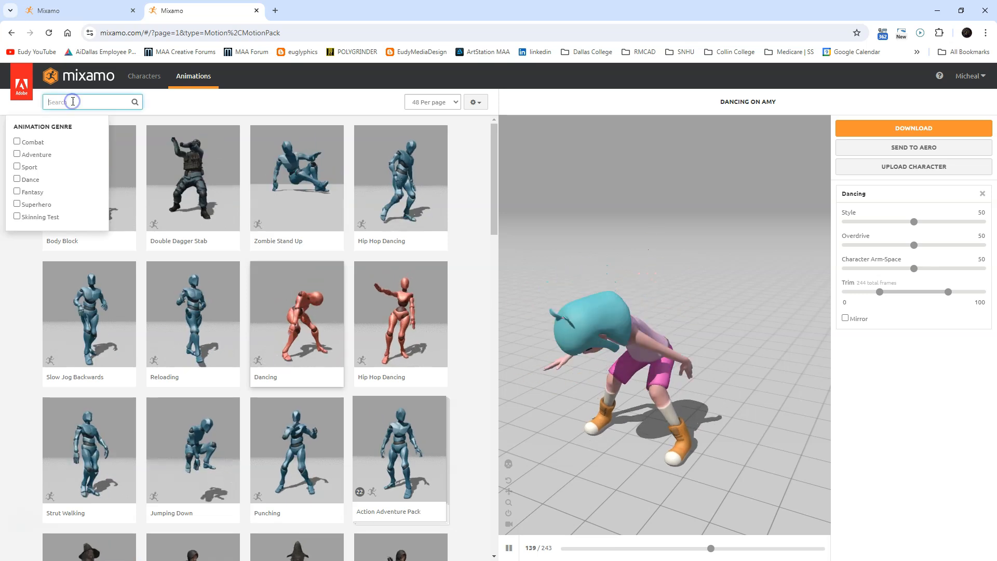
text(walk)
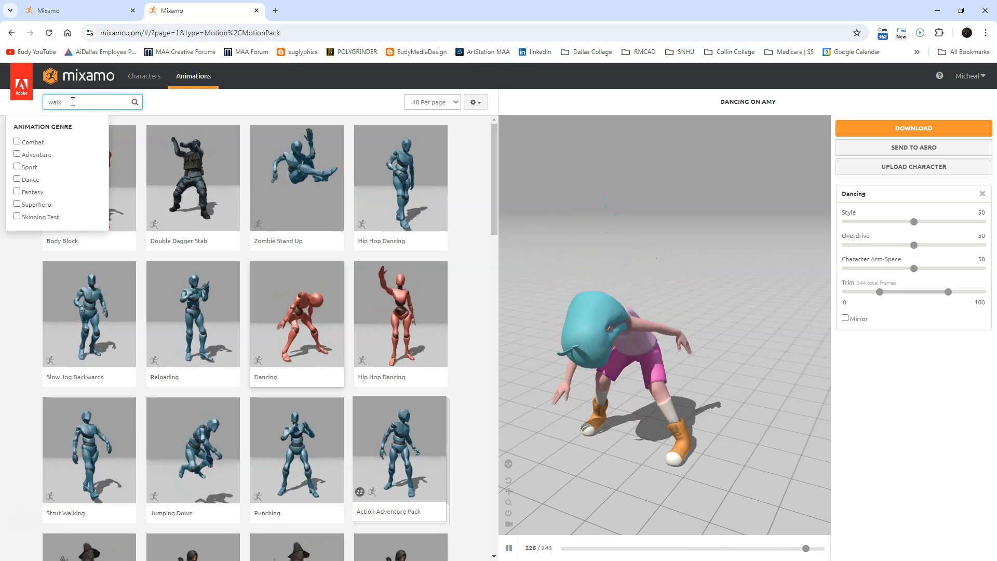
key(Return)
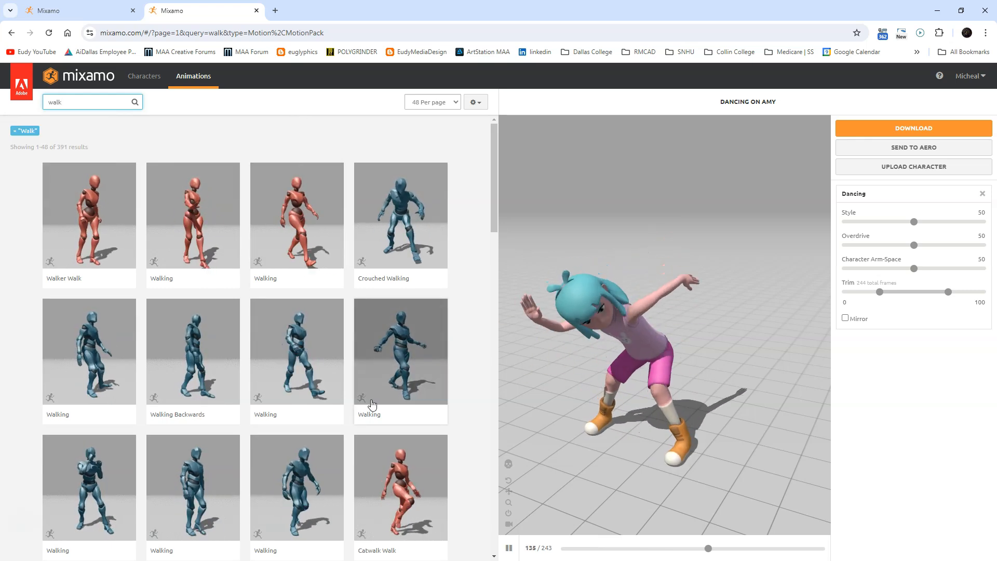
Apply the Walking animation to Amy and enable In Place.
scroll(312, 358, down, 2)
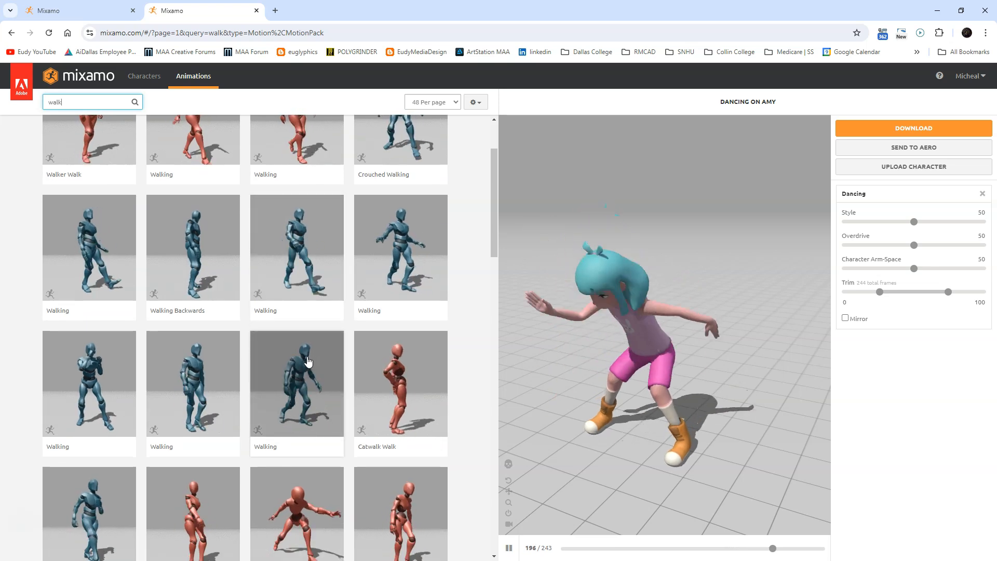
click(194, 381)
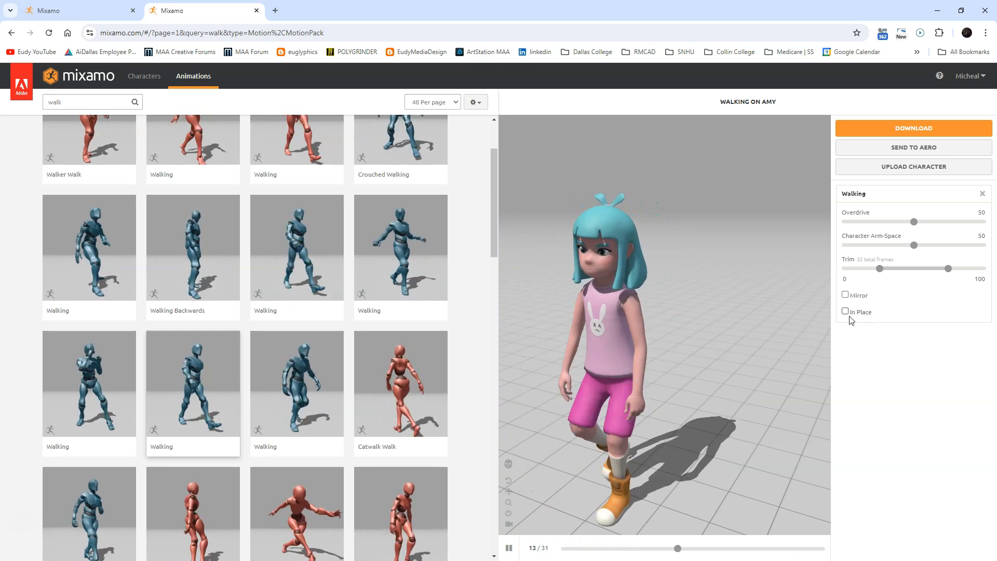
click(845, 311)
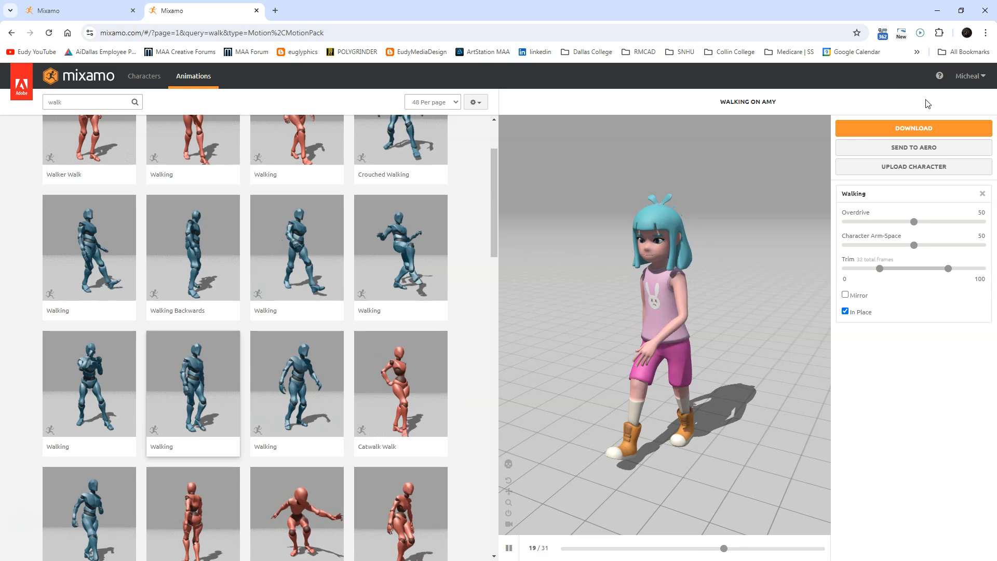
Pause playback and download the animation as FBX Binary with skin at 30 frames per second.
click(508, 547)
click(897, 136)
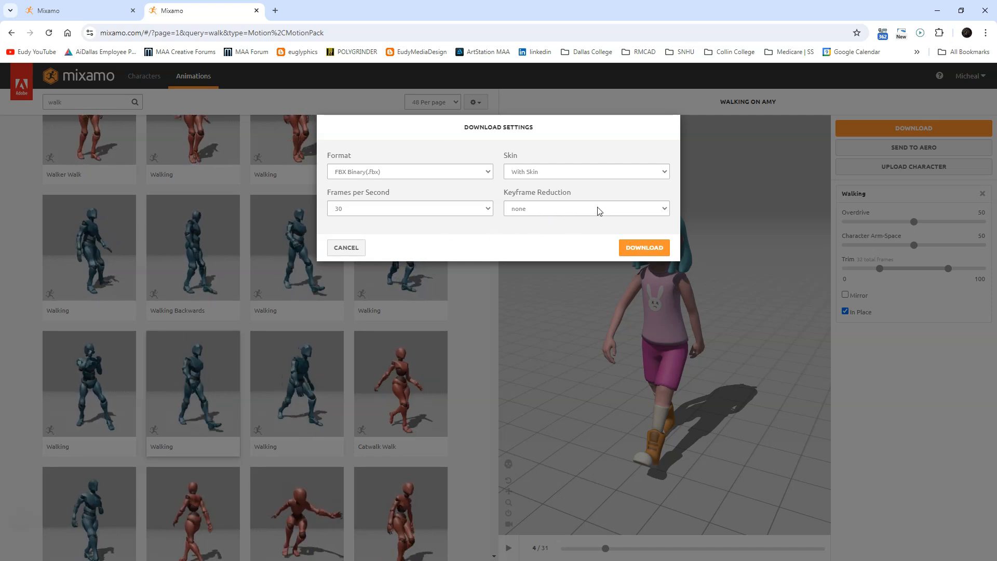
click(643, 248)
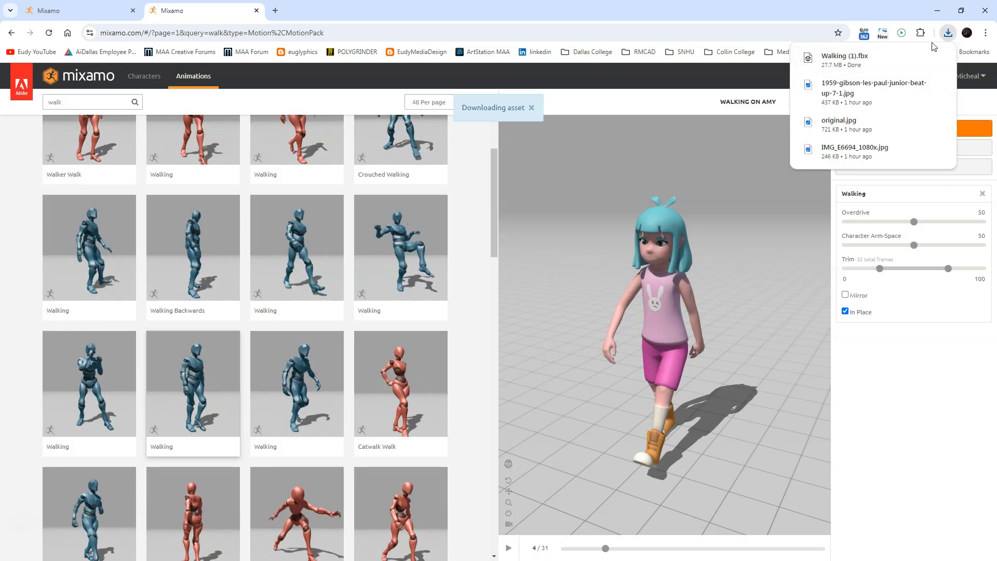
Show the downloaded Walking (1).fbx in its folder and switch to Maya.
click(920, 59)
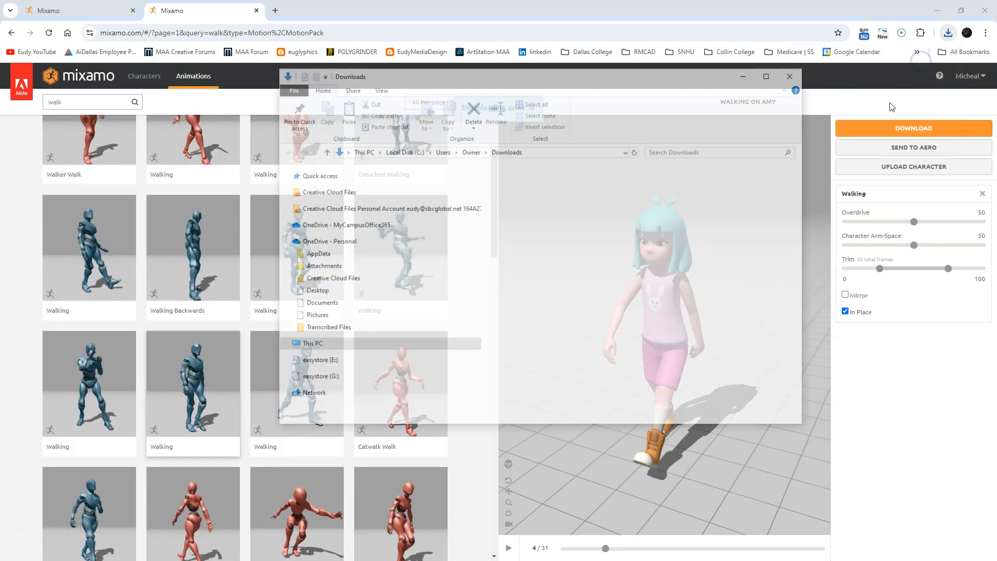
drag(487, 77, 996, 148)
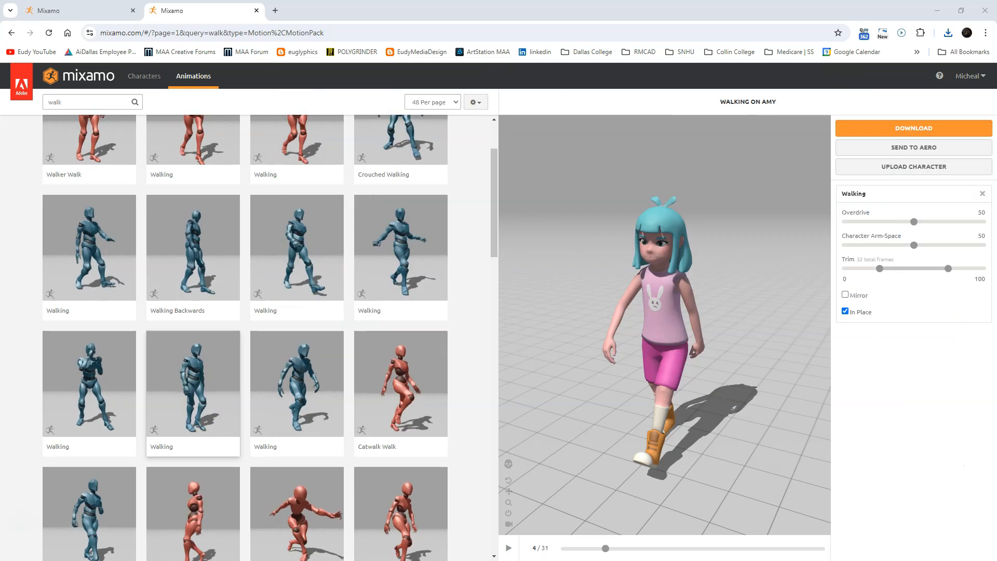
click(936, 9)
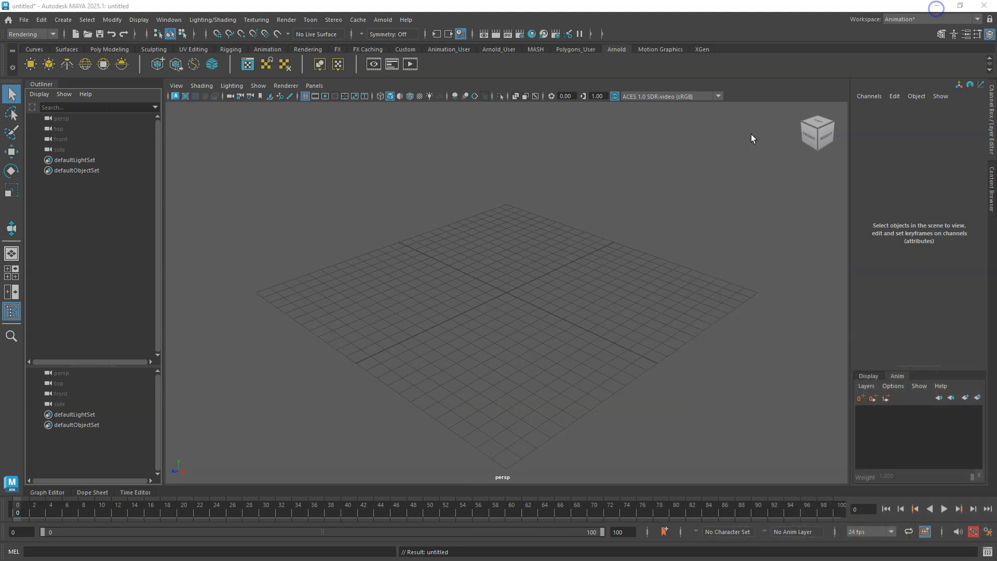
click(345, 198)
drag(996, 130, 412, 100)
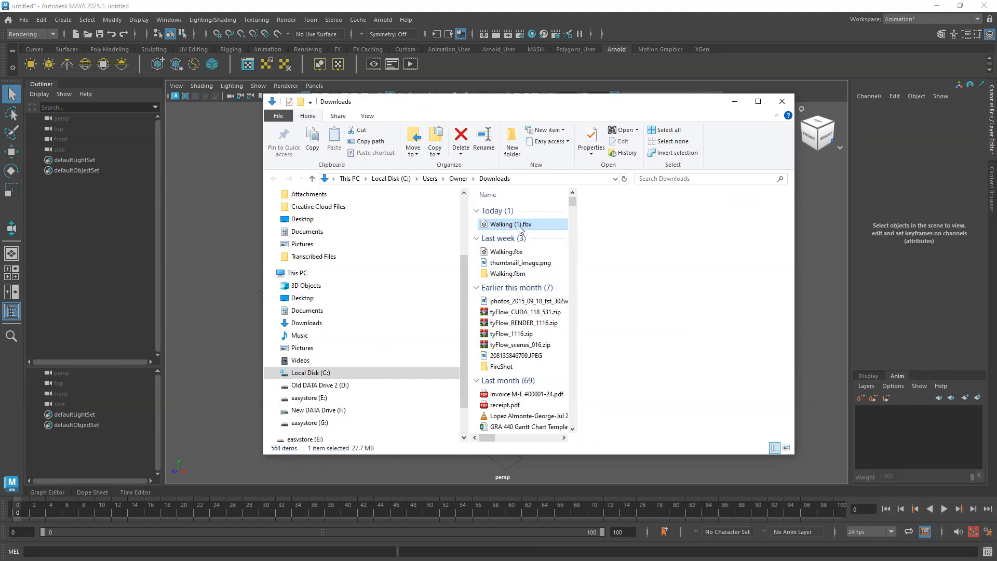
drag(514, 104, 996, 106)
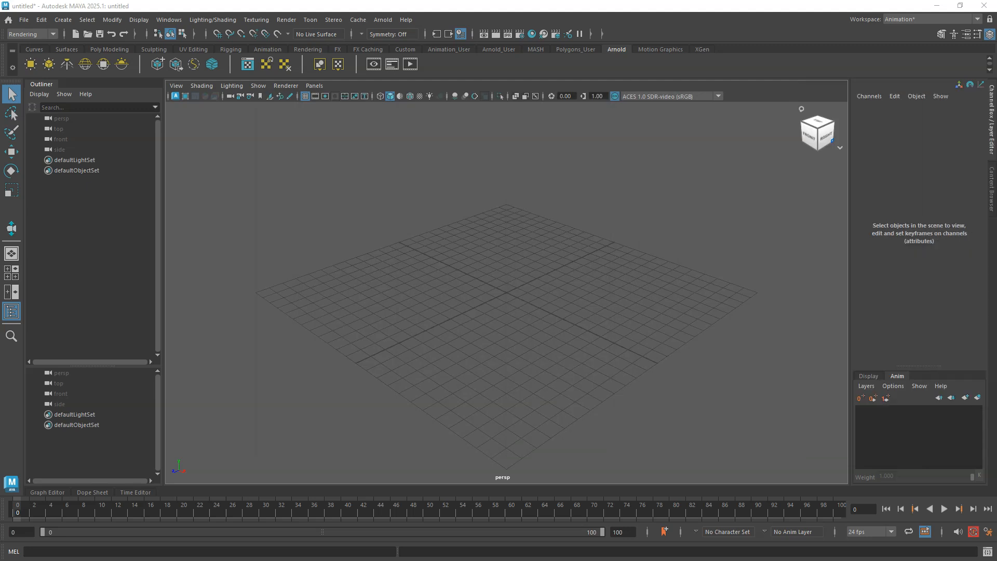
Import Walking (1).fbx from the Downloads folder into the scene and select the imported character mesh.
click(24, 20)
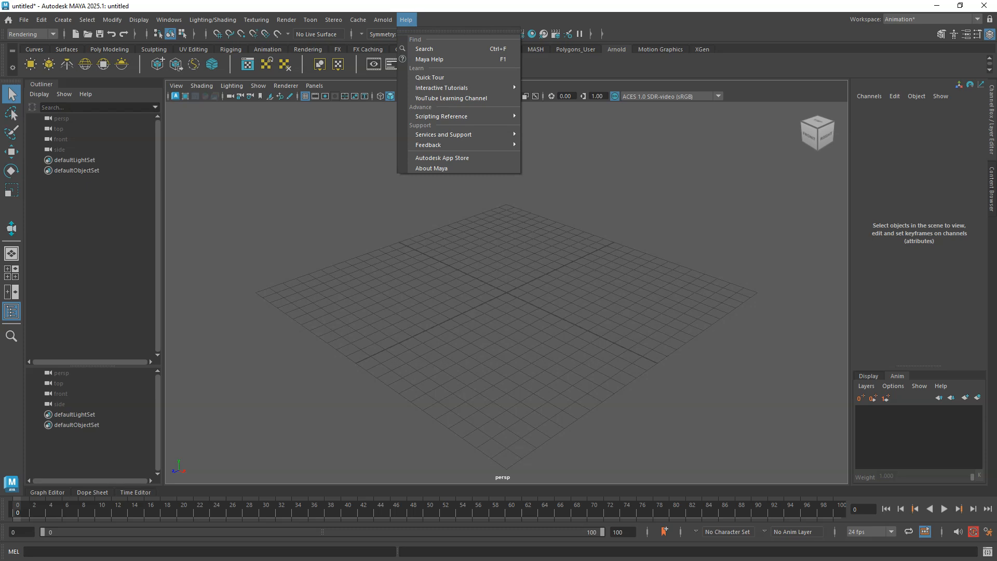
click(22, 21)
click(22, 24)
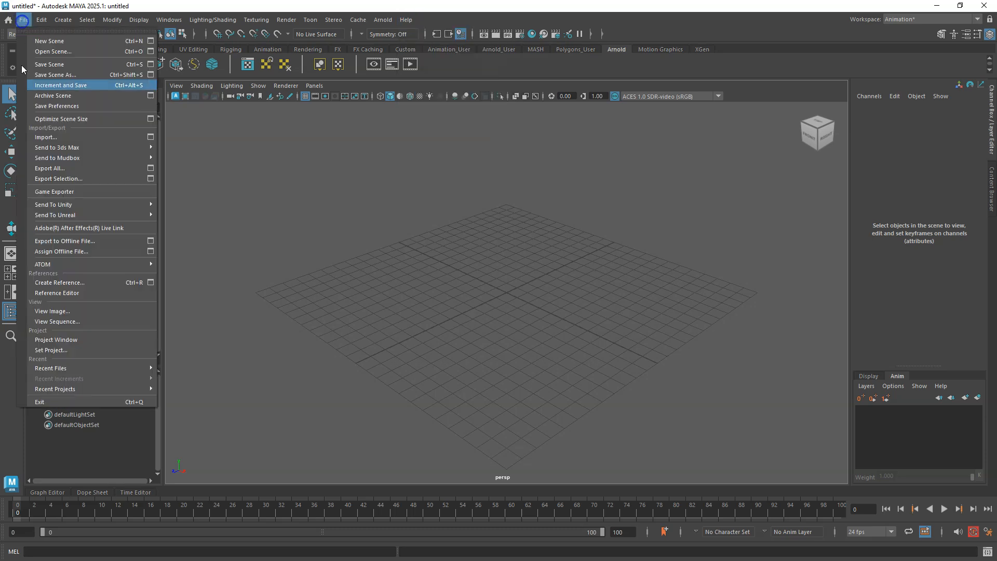
click(47, 140)
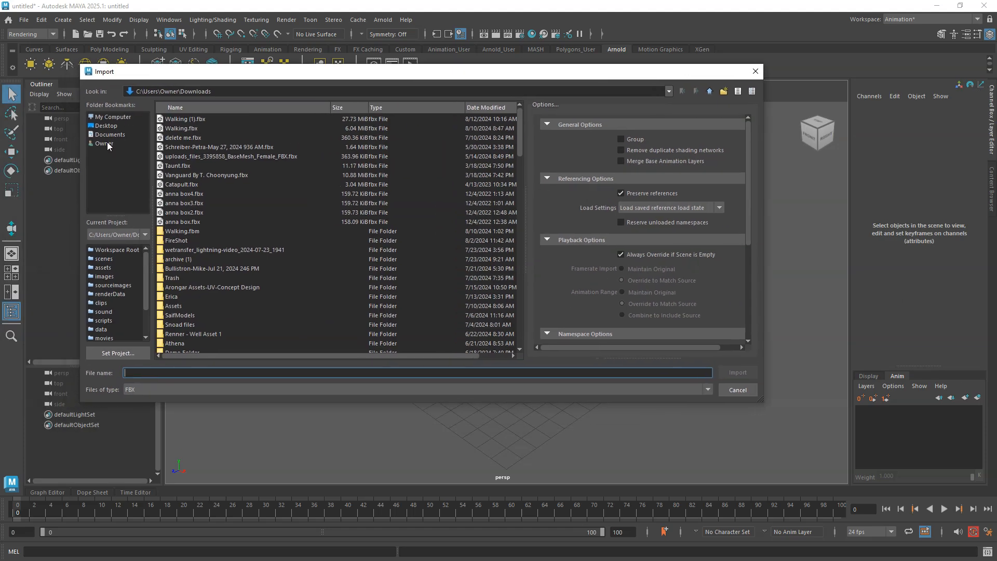
click(104, 143)
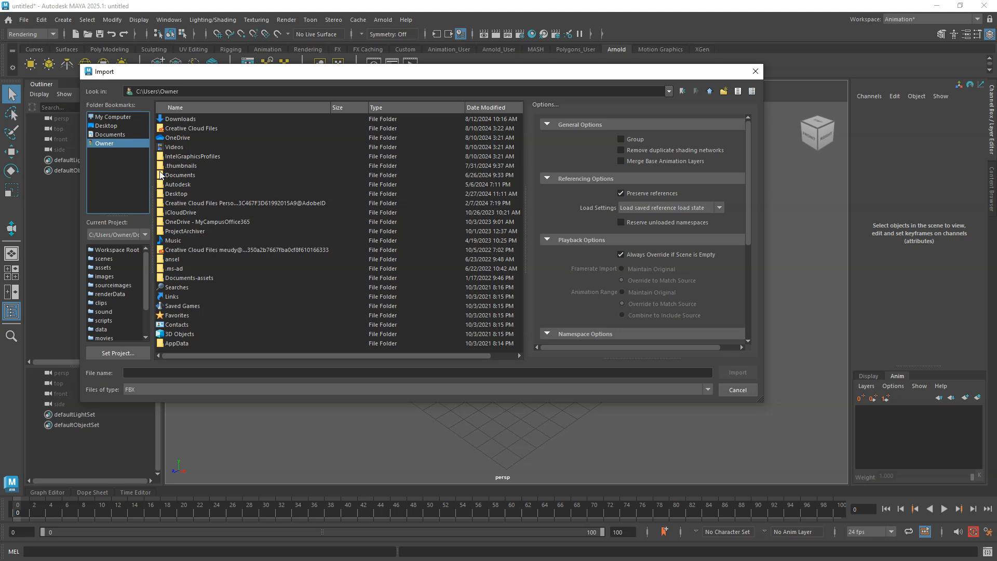
double_click(182, 122)
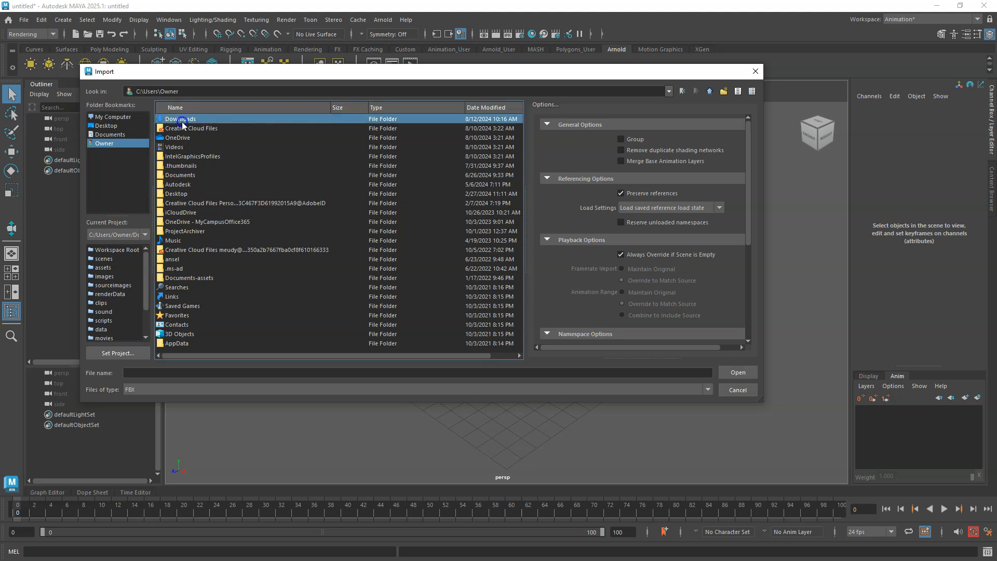
click(177, 119)
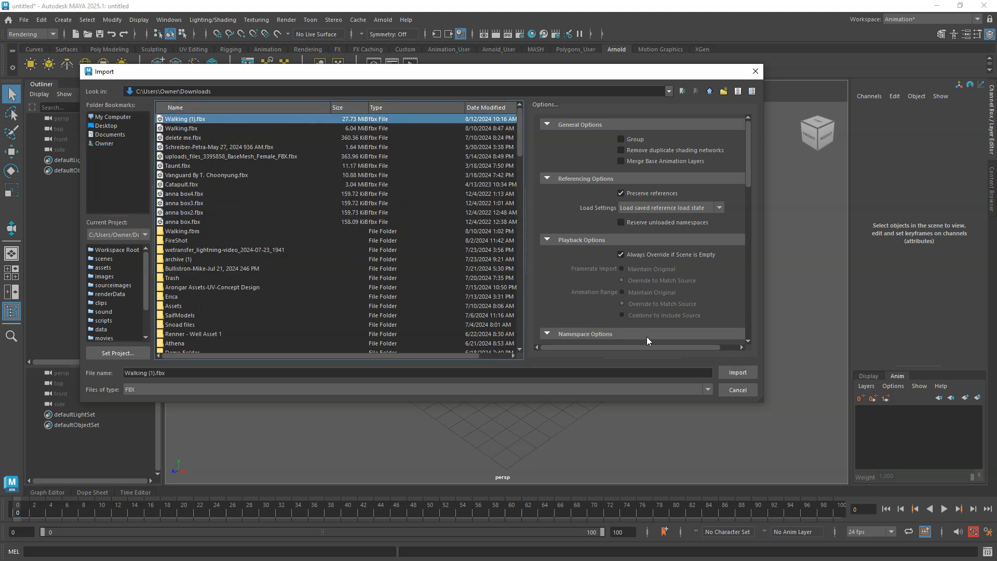
click(737, 373)
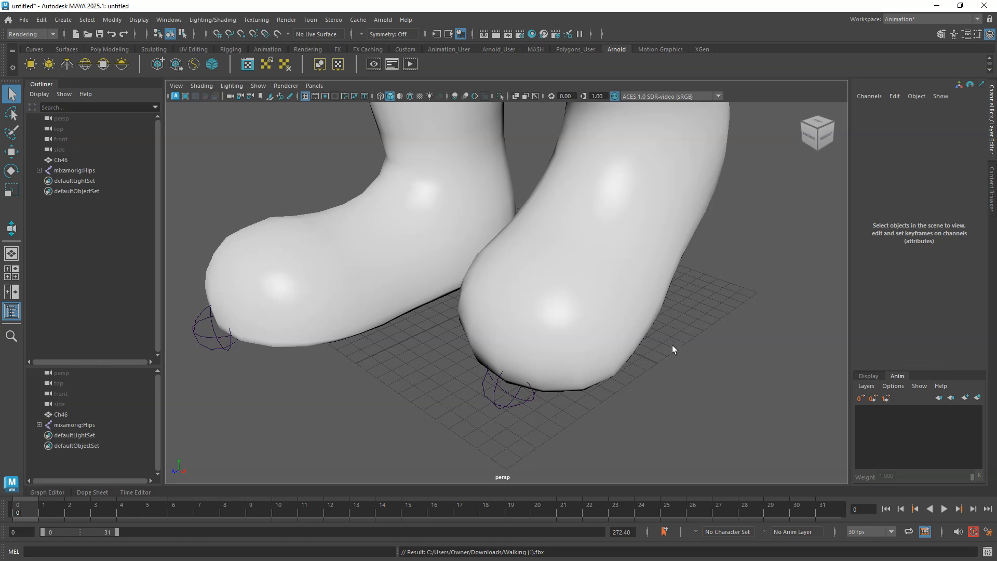
click(657, 193)
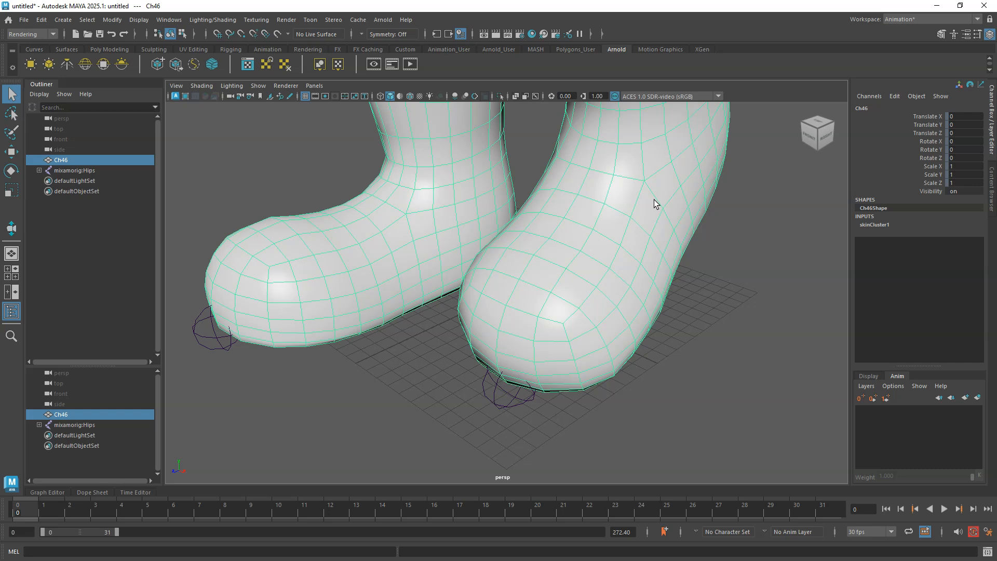
Frame the character and set the working linear unit to foot in Preferences, then save.
key(f)
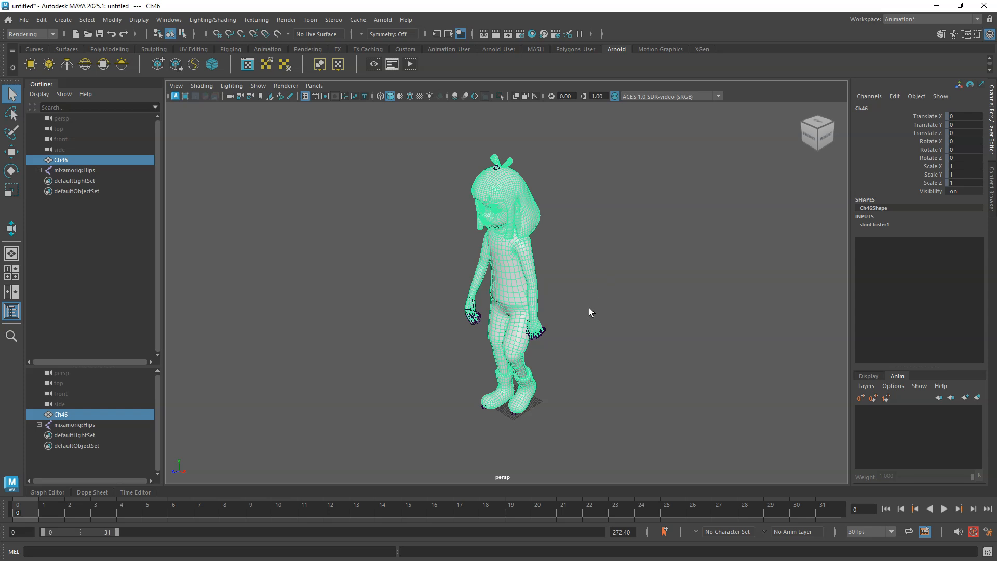
alt+drag(567, 334, 642, 297)
alt+drag(591, 334, 565, 341)
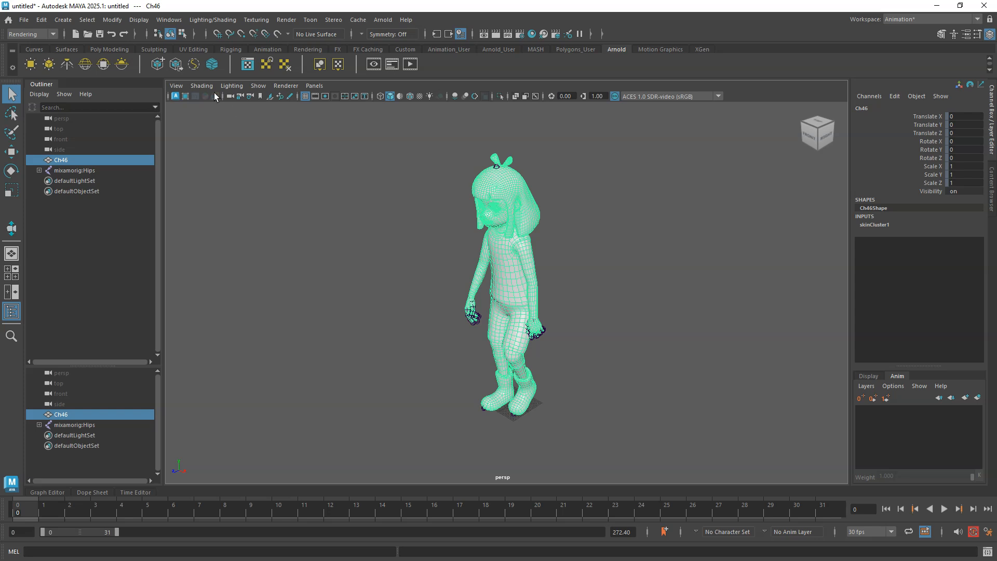
click(170, 20)
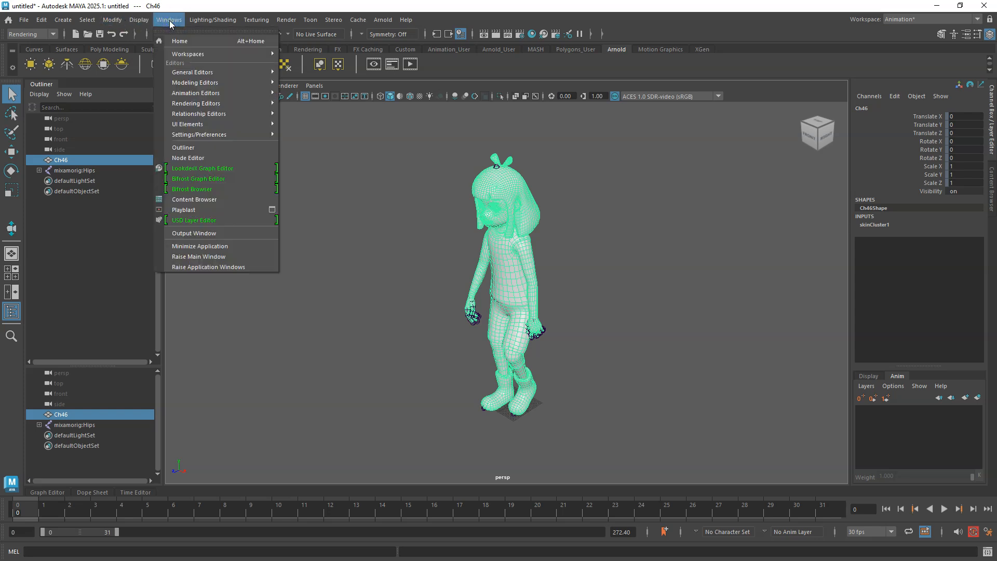
mouse_move(211, 136)
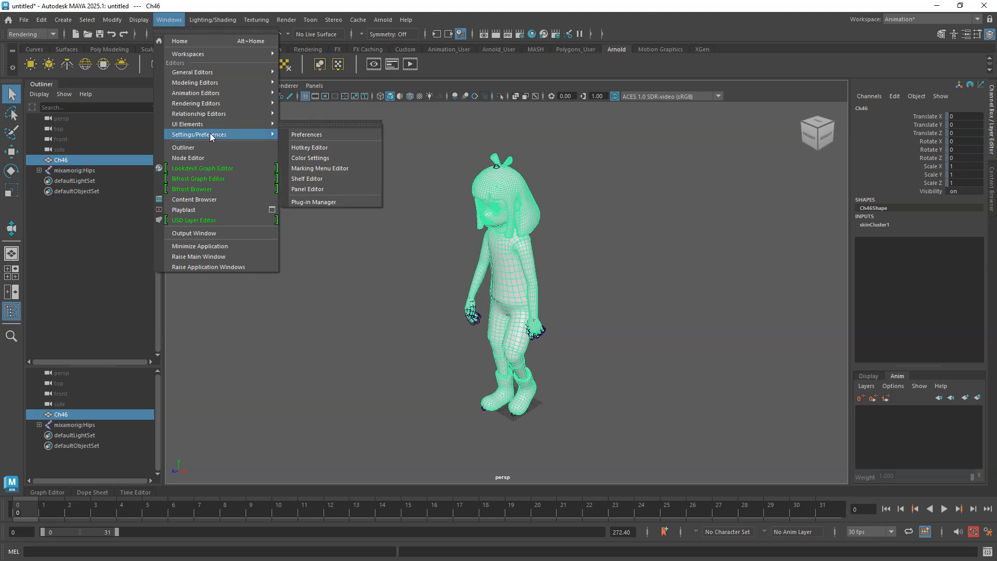
click(310, 136)
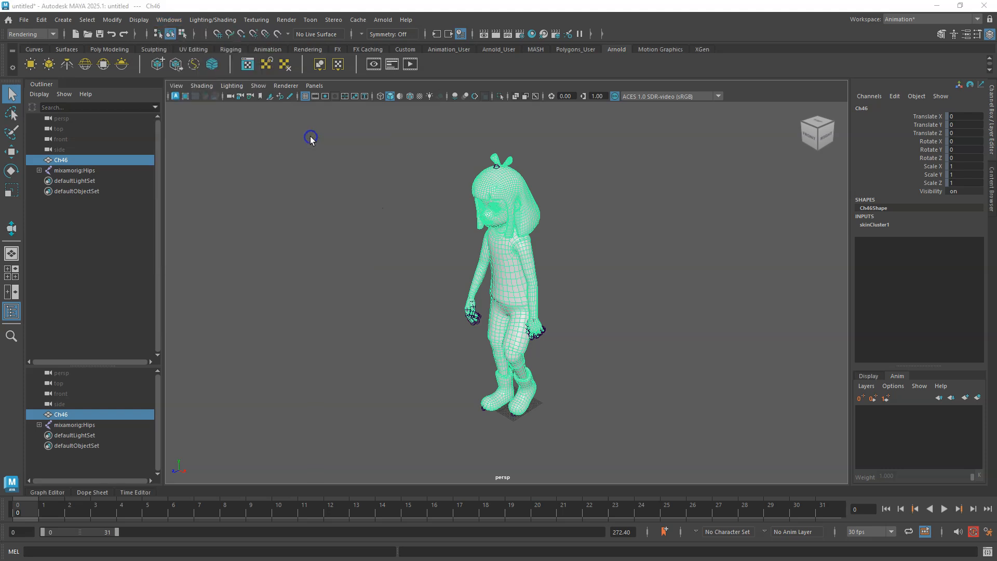
drag(637, 88, 198, 44)
click(78, 176)
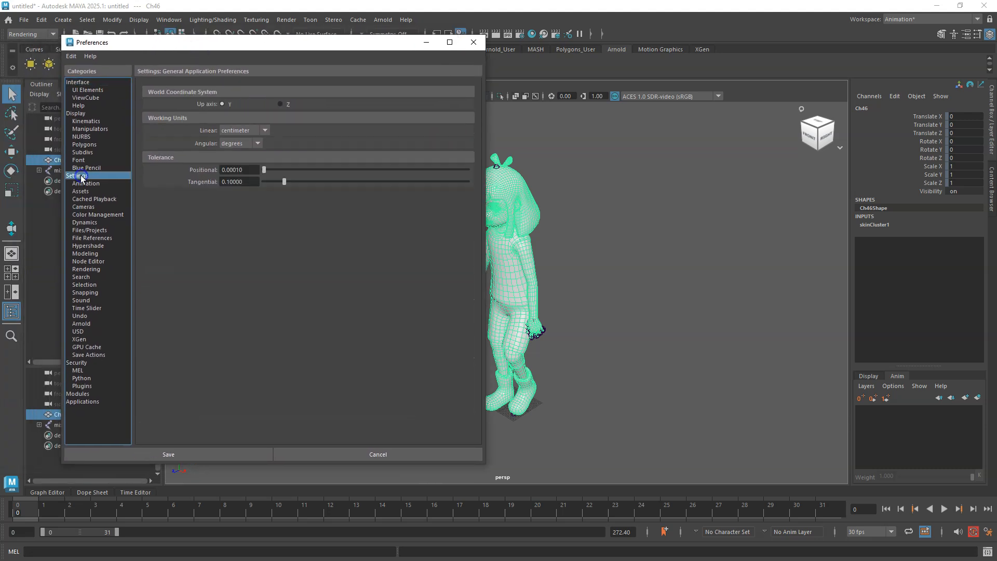
click(270, 137)
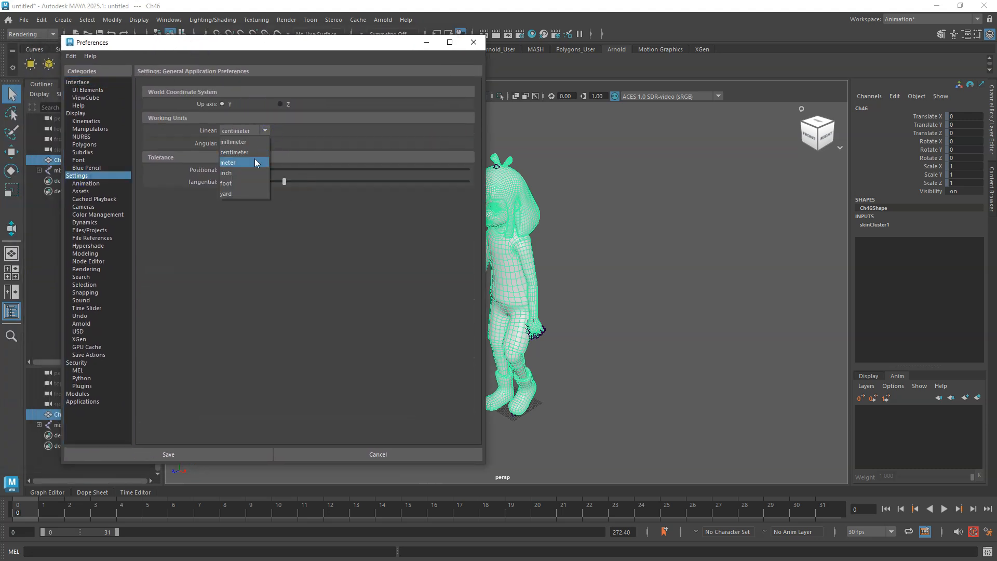
click(249, 187)
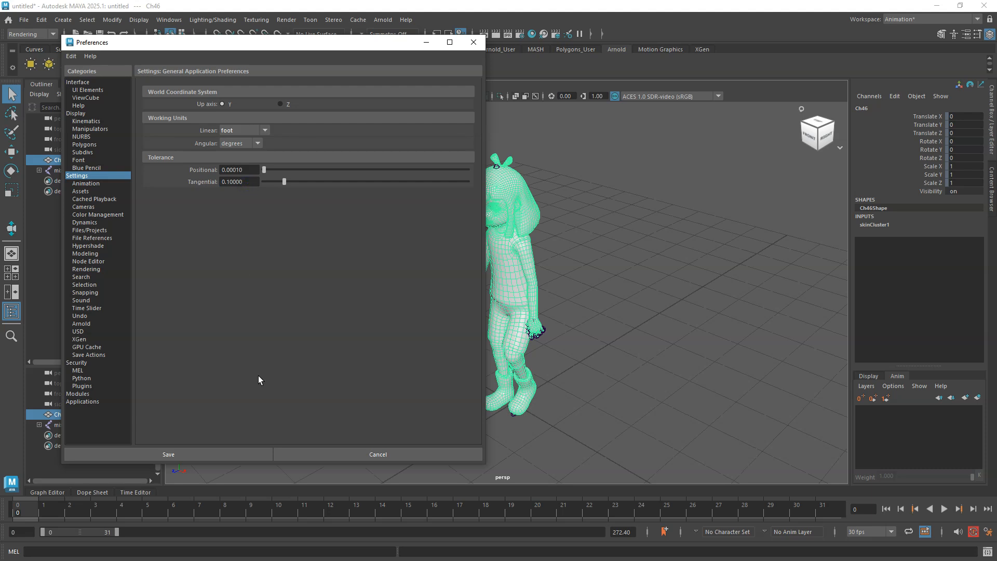
click(222, 454)
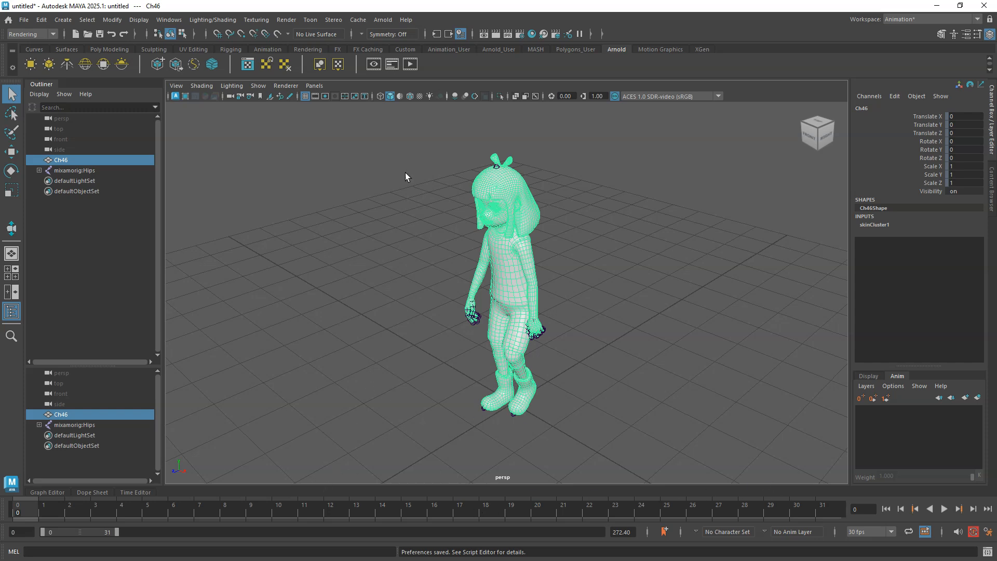
Play the imported walking animation in the viewport and stop playback.
click(946, 510)
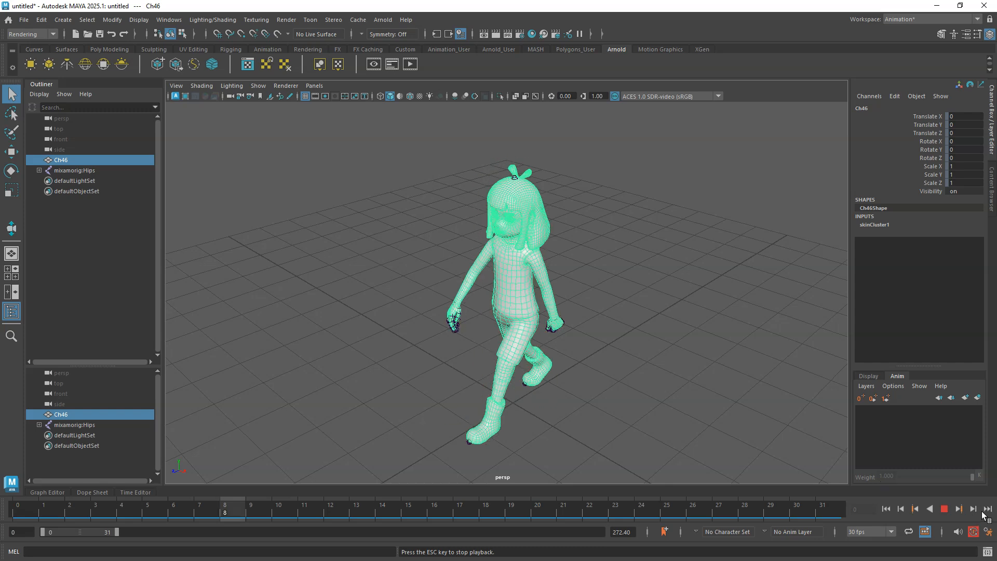
key(Escape)
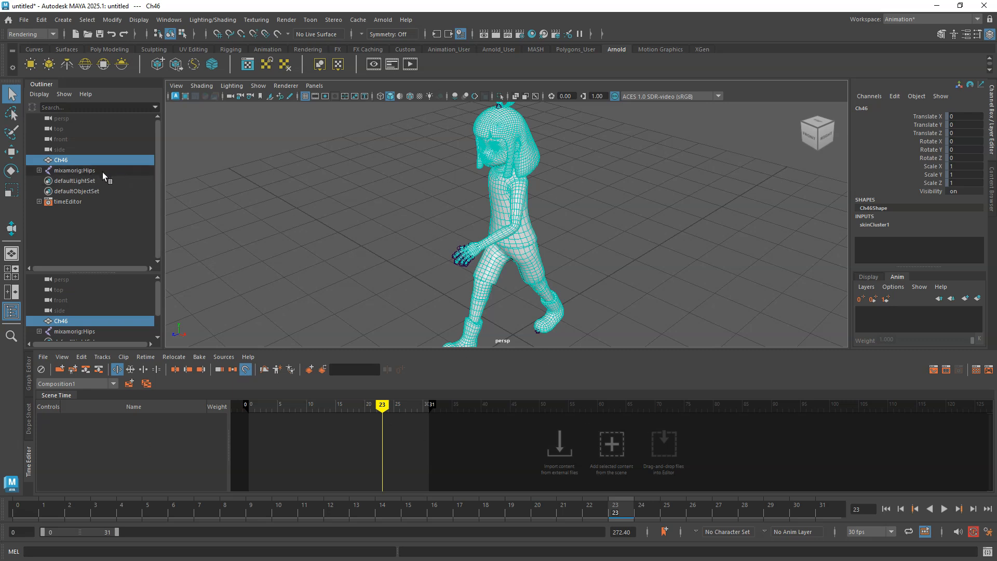
Select the mixamorig:Hips joint and add its animation to the Time Editor as a clip.
click(523, 142)
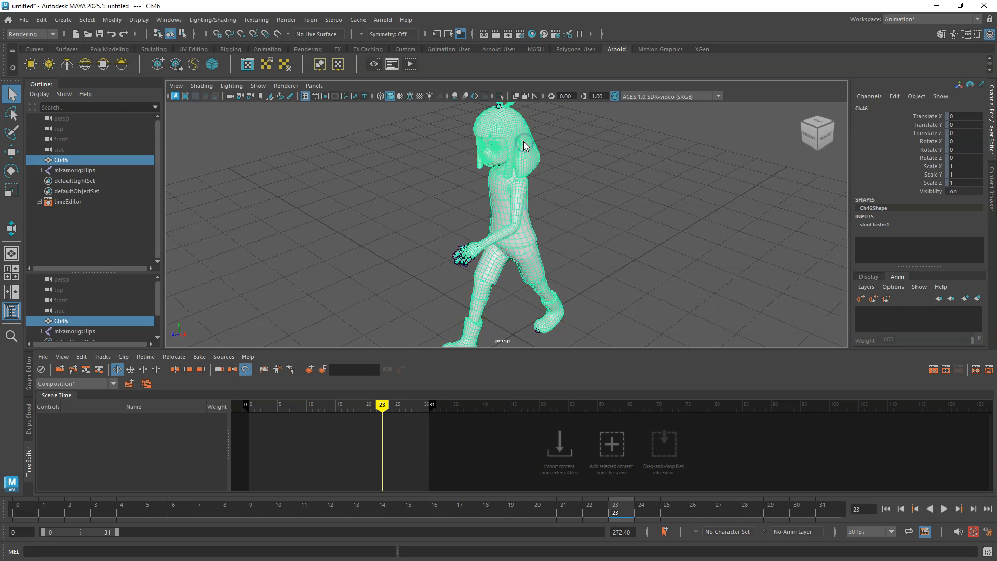
click(82, 170)
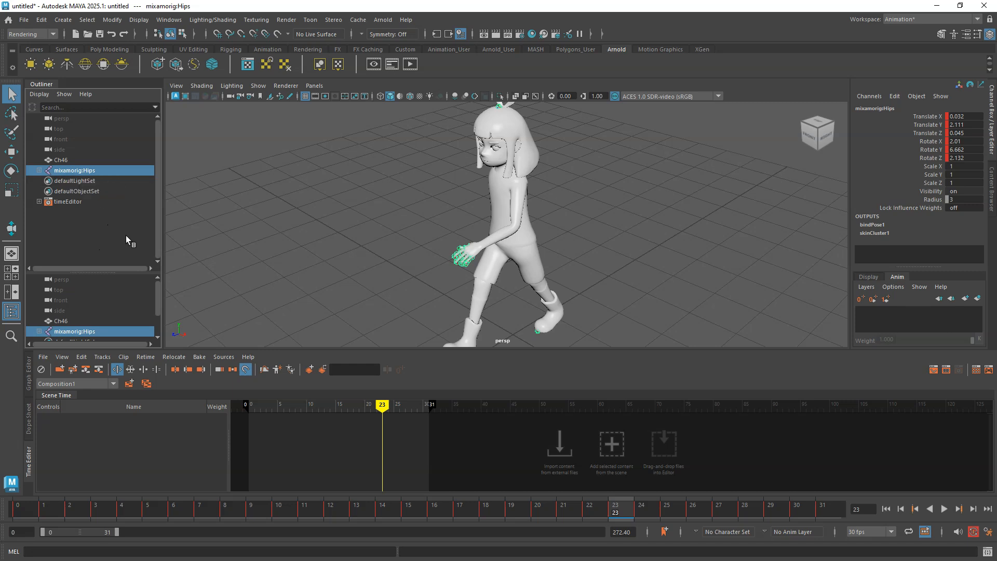
click(611, 451)
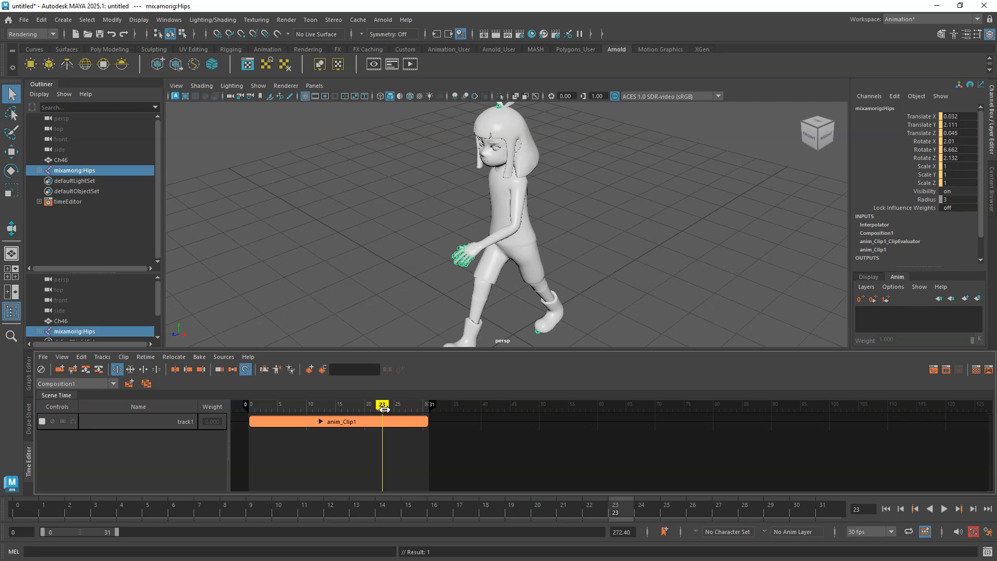
Preview the clip and set the animation end time to 90 frames.
key(alt+v)
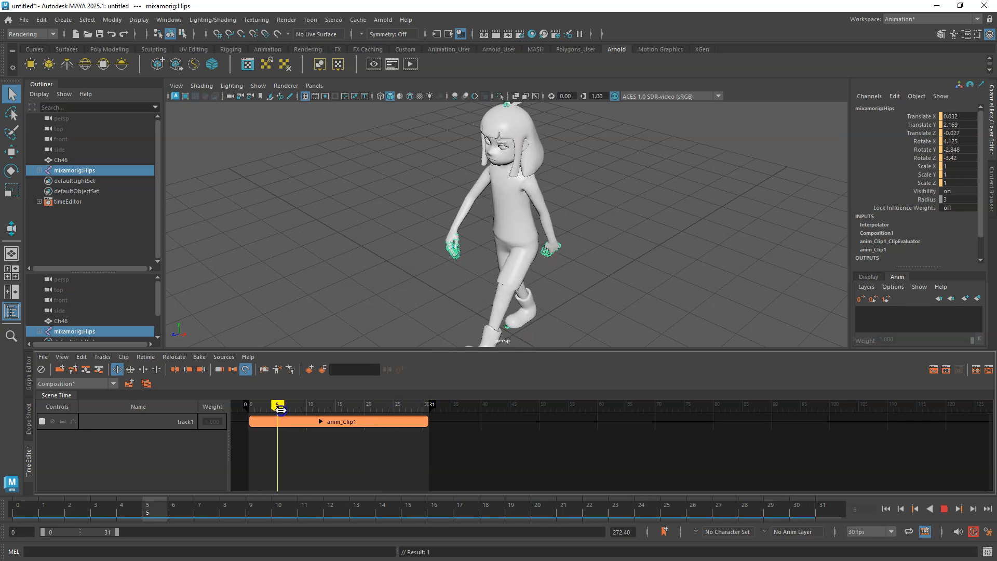
key(alt+v)
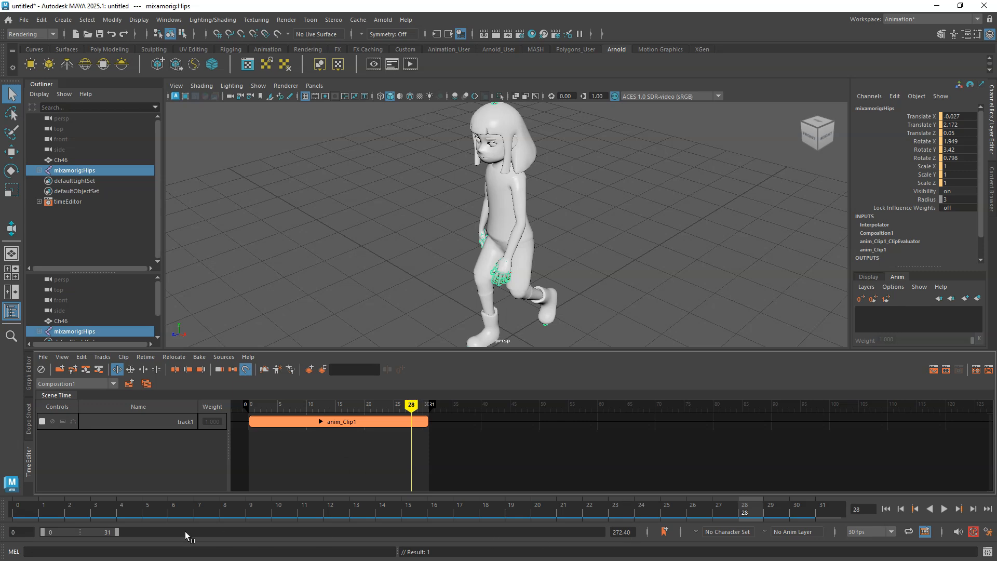
drag(116, 532, 277, 533)
drag(632, 532, 586, 531)
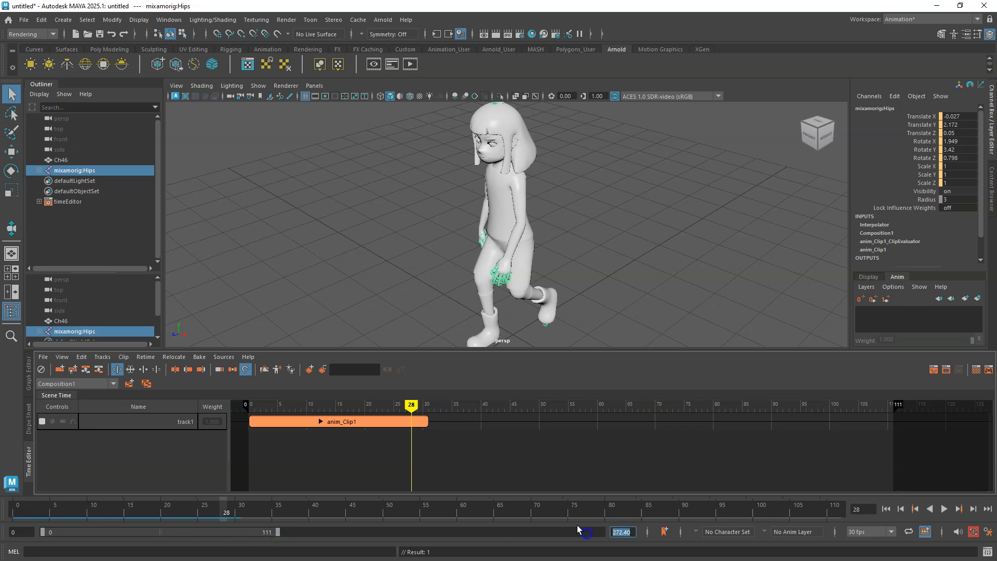
text(90)
key(Return)
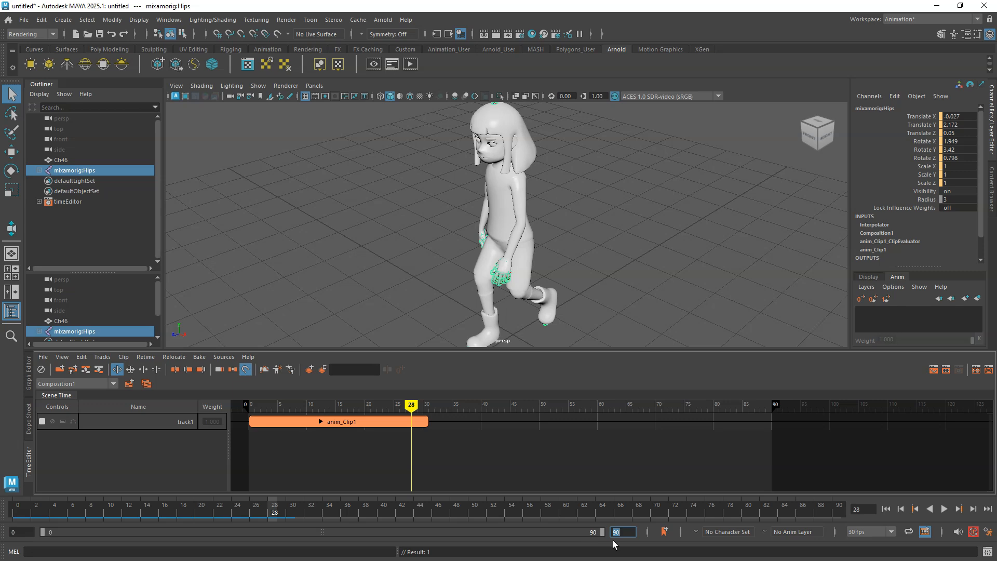
Frame the playback range in the Time Editor and scale the clip to end at frame 90.
click(62, 357)
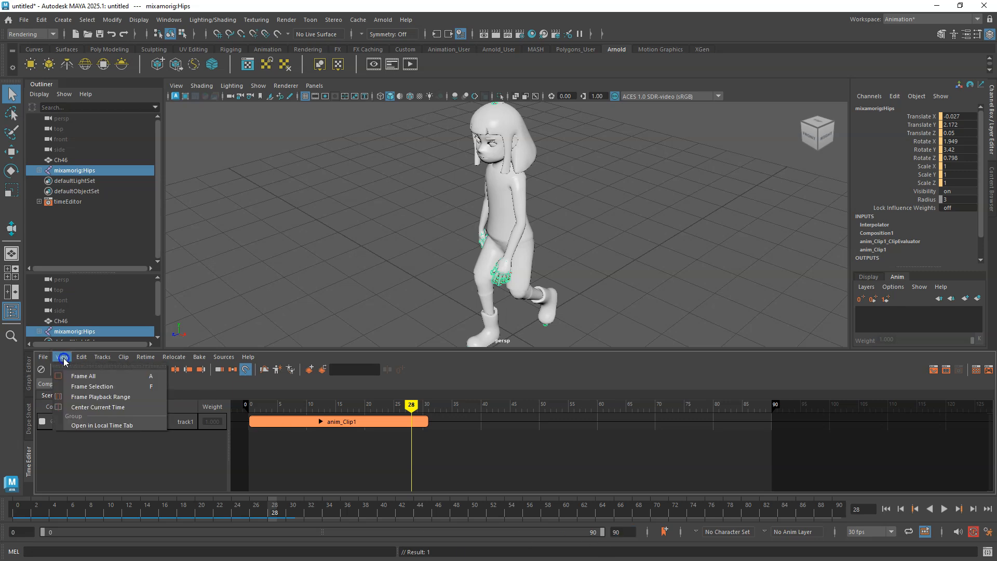
click(81, 398)
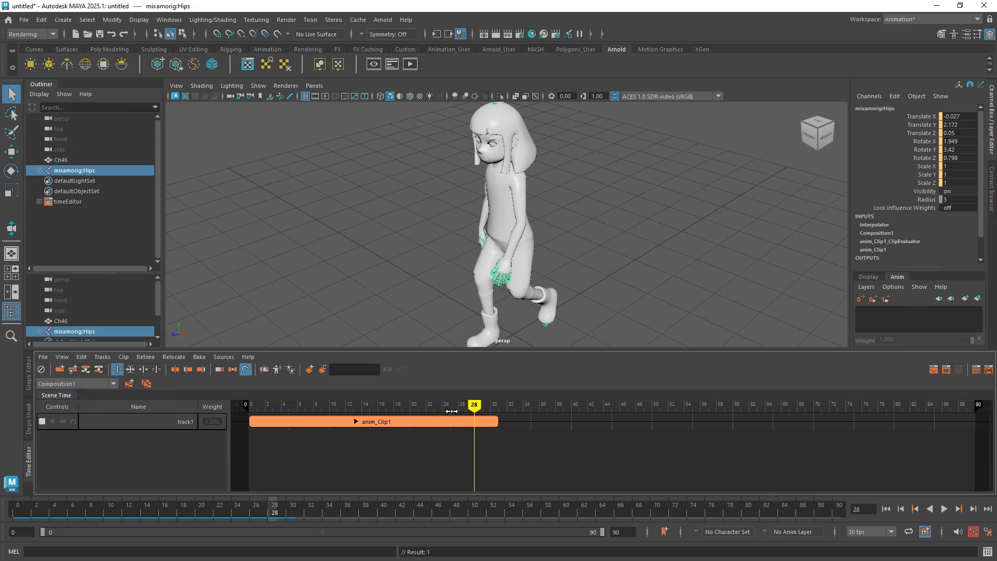
click(130, 369)
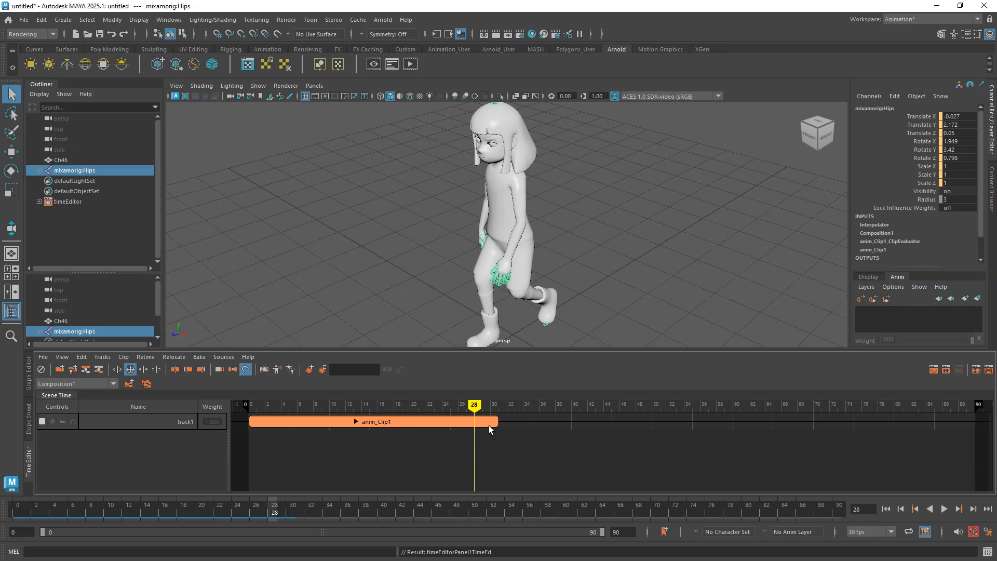
drag(496, 423, 972, 430)
Preview the scaled clip and set the animation end time and playback range to 120 frames.
click(944, 508)
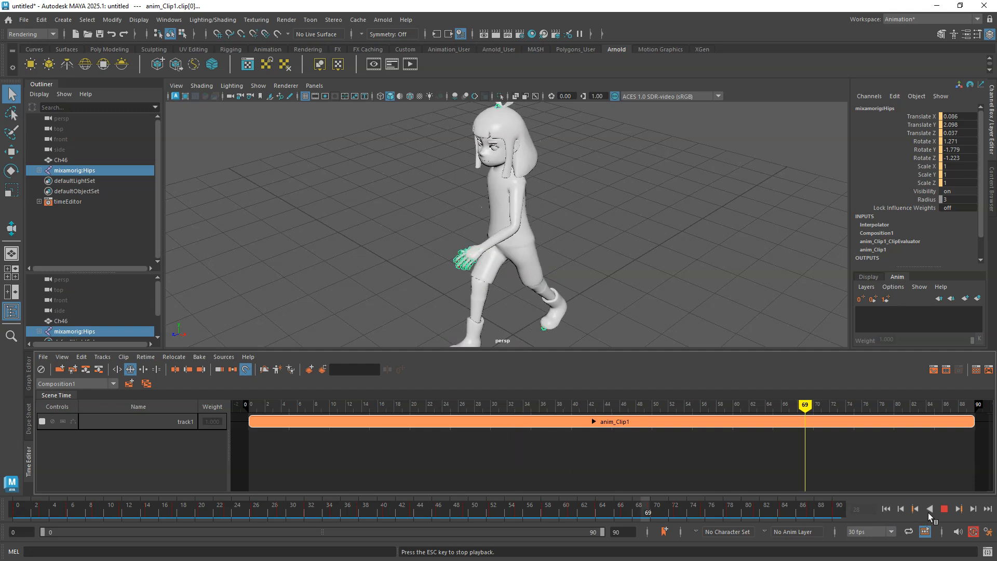
click(944, 510)
drag(629, 532, 611, 532)
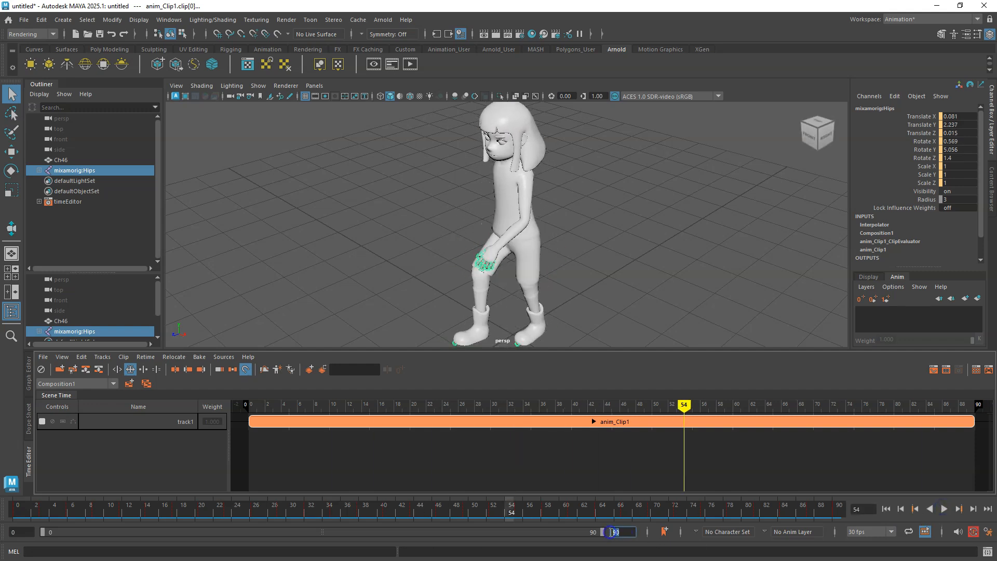
key(Return)
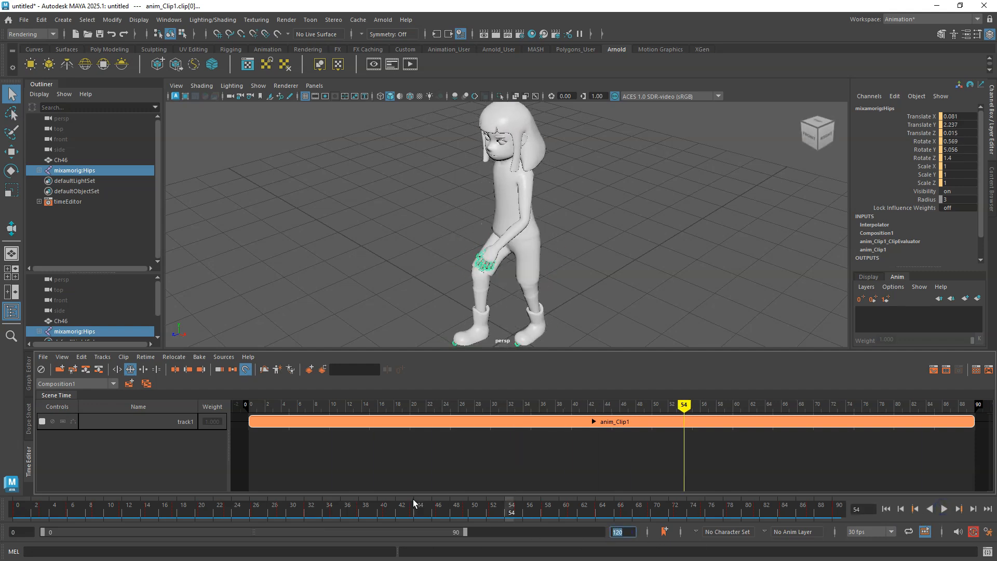
drag(465, 531, 602, 531)
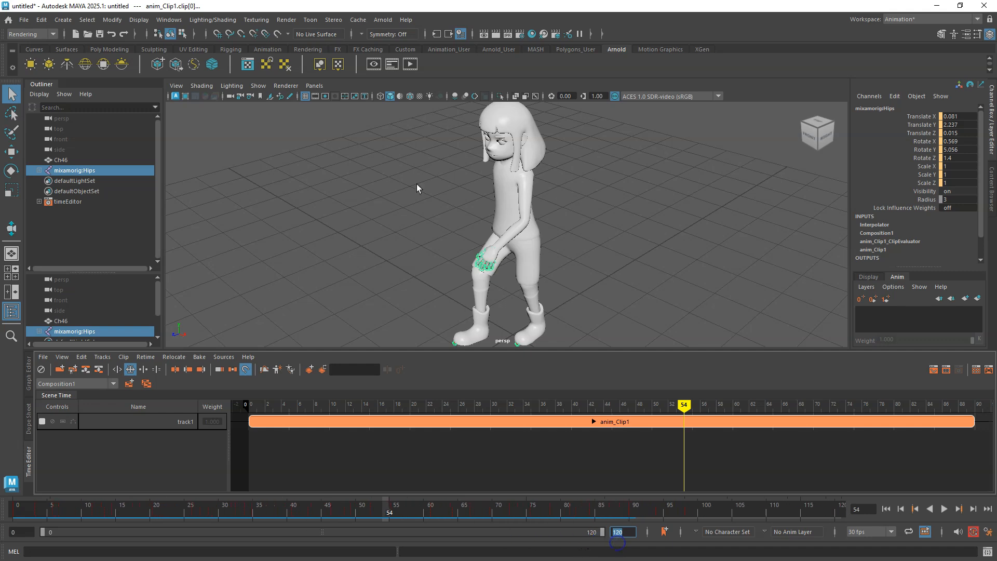
Frame the playback range in the Time Editor and scale the clip to end at frame 120.
click(61, 357)
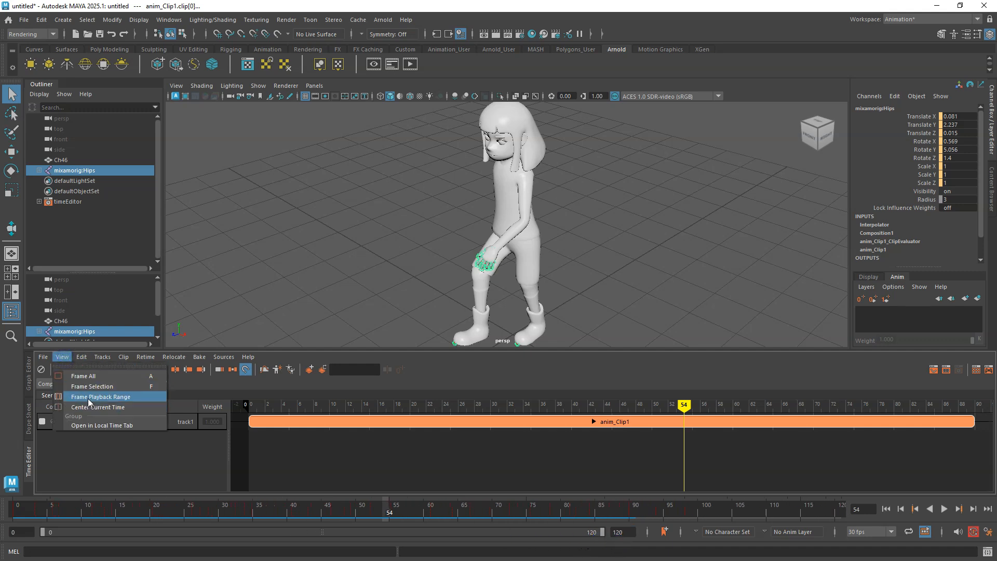
click(88, 397)
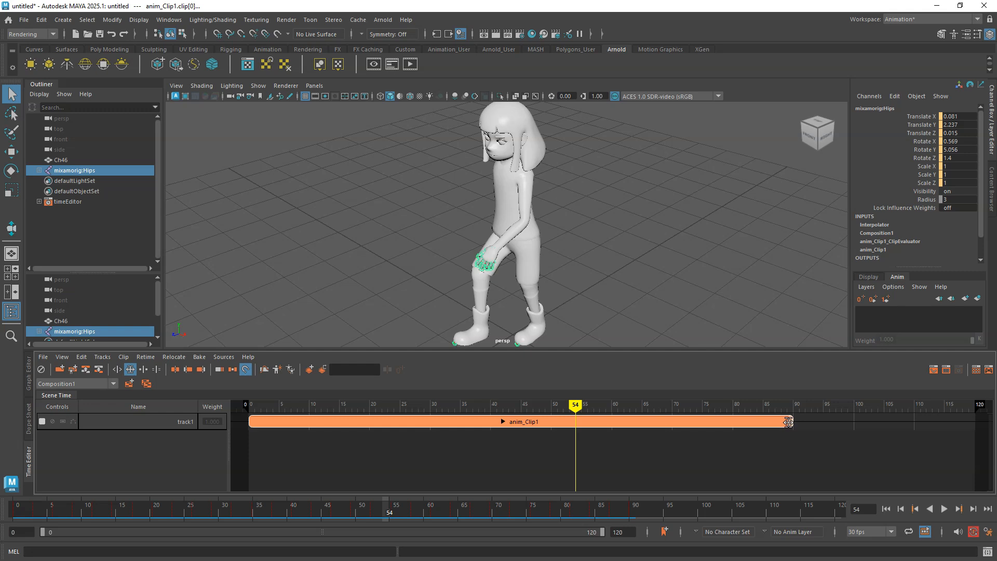
drag(791, 422, 973, 423)
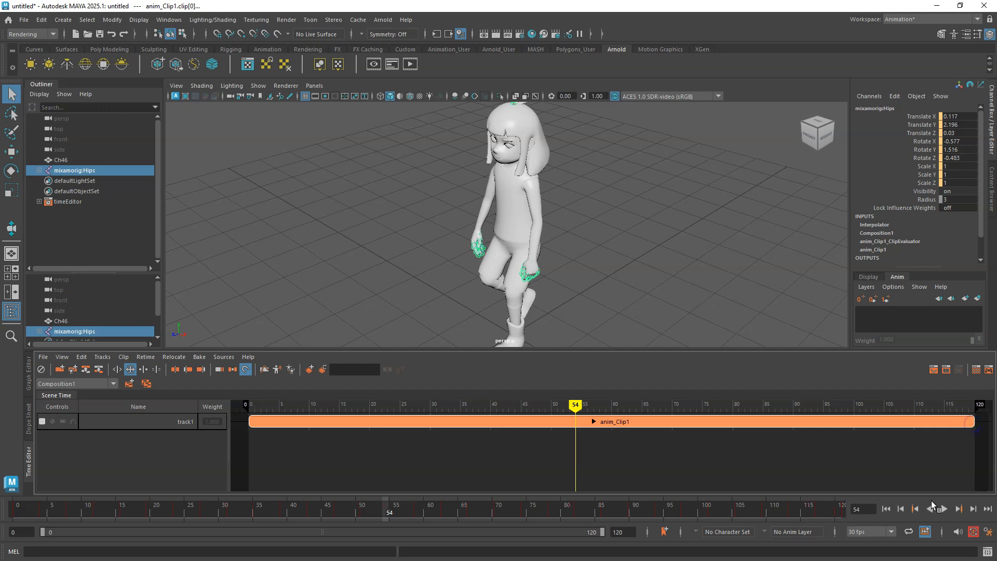
Play back the stretched walk cycle and stop it.
click(942, 507)
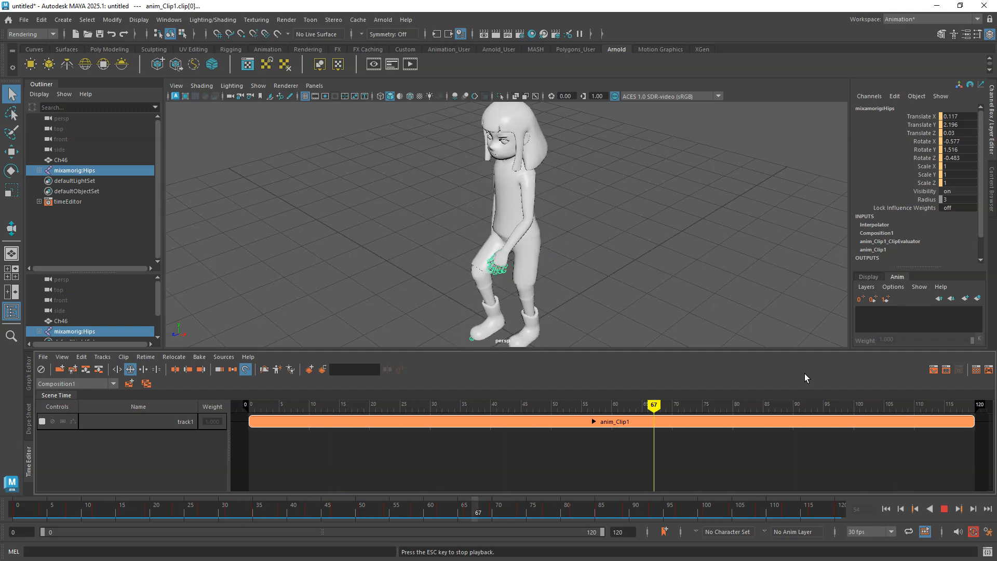
click(942, 508)
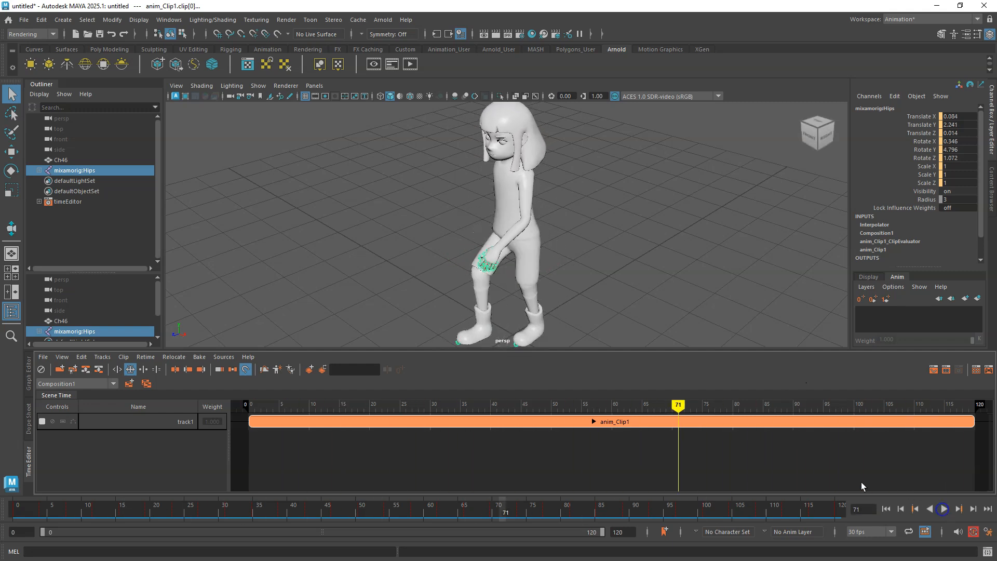
drag(356, 350, 372, 403)
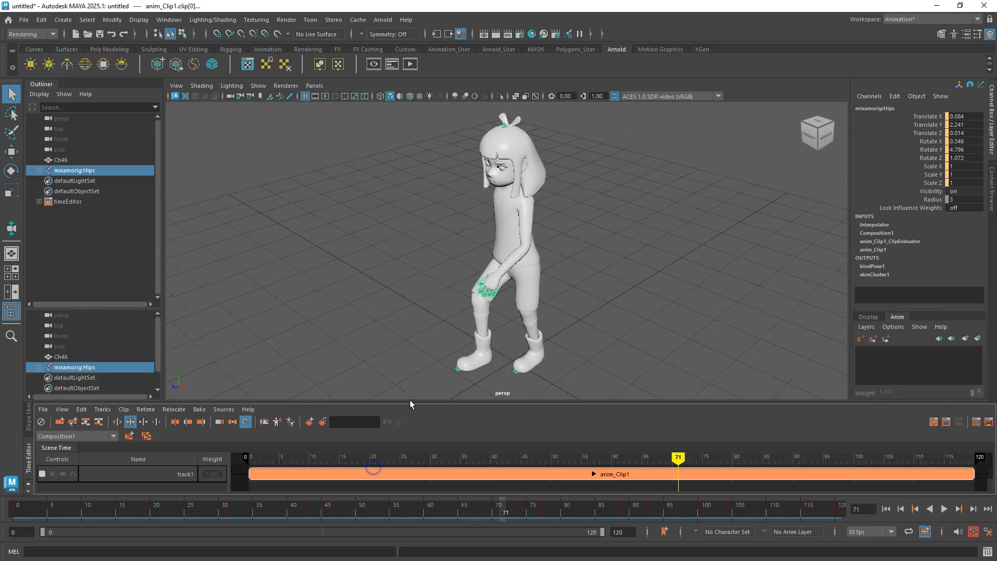
Select the Ch46 mesh, switch the viewport to textured display, and clear the selection.
click(506, 142)
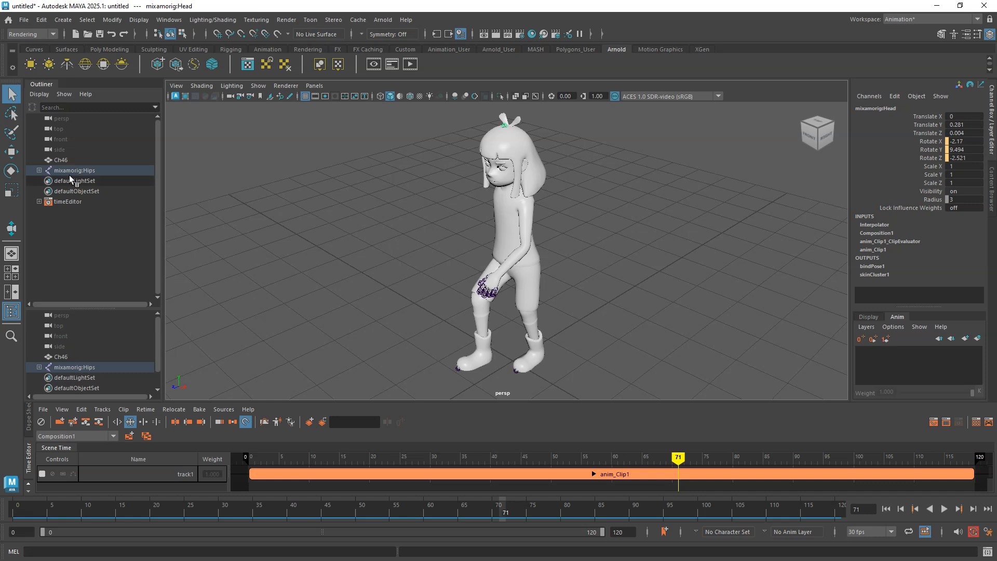
click(59, 161)
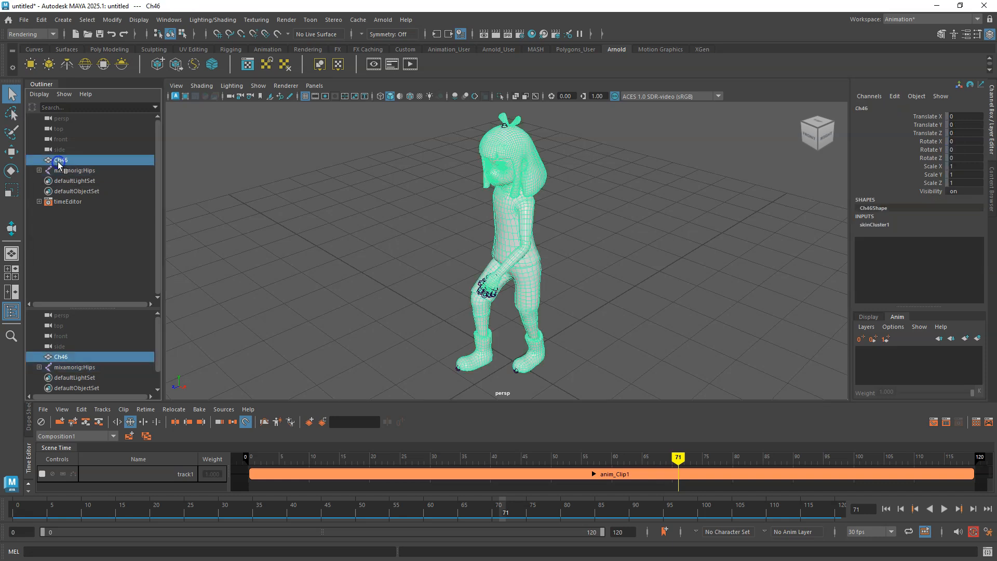
click(419, 97)
click(401, 214)
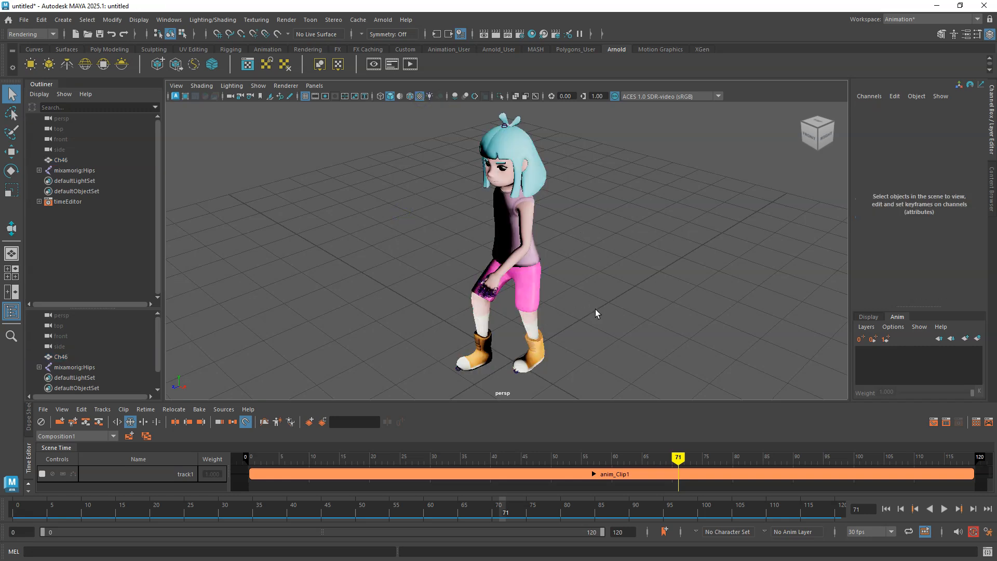
mouse_move(563, 322)
alt+mouse_down()
mouse_move(616, 272)
mouse_move(562, 309)
mouse_move(562, 295)
mouse_move(638, 283)
mouse_move(606, 315)
mouse_move(563, 322)
alt+mouse_up()
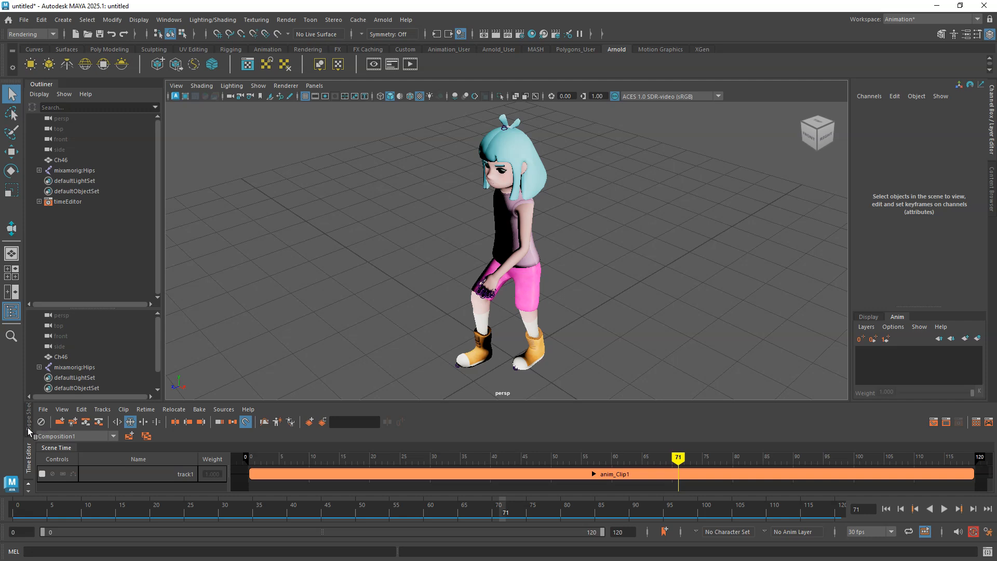
Hide the Time Editor and draw a polygon plane about 11.9 by 10.5 units around the character in the top view.
click(31, 451)
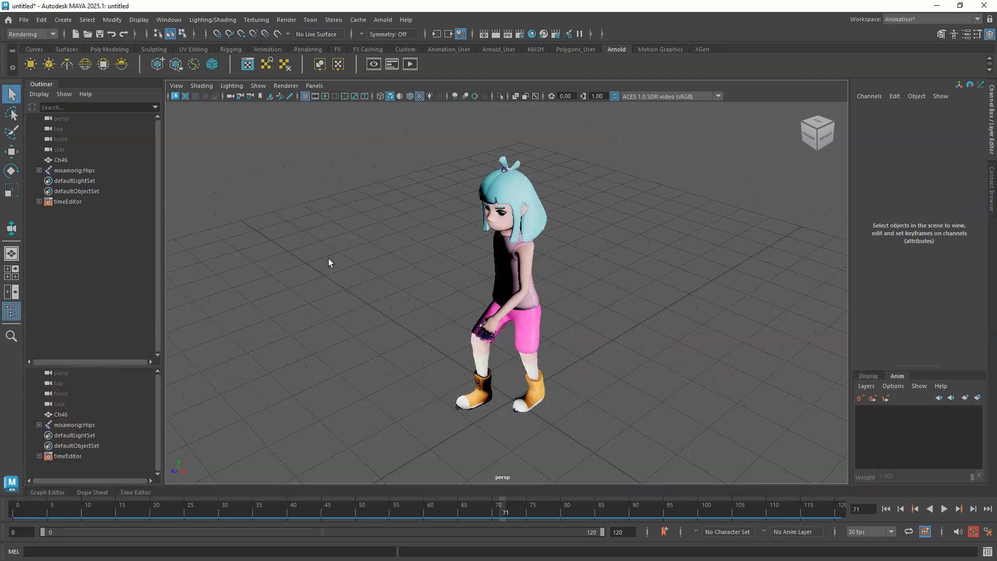
key(space)
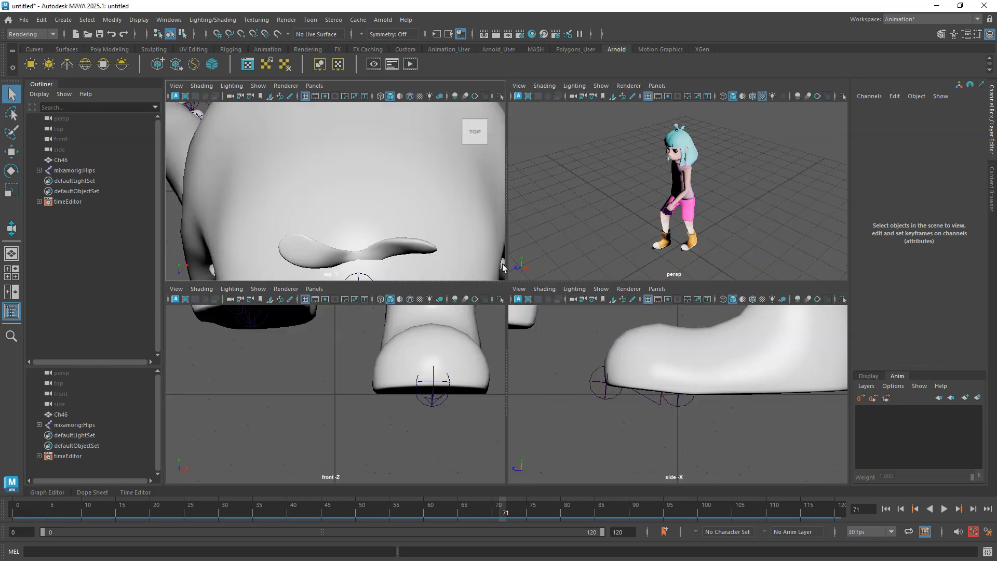
click(451, 218)
key(space)
scroll(498, 270, down, 5)
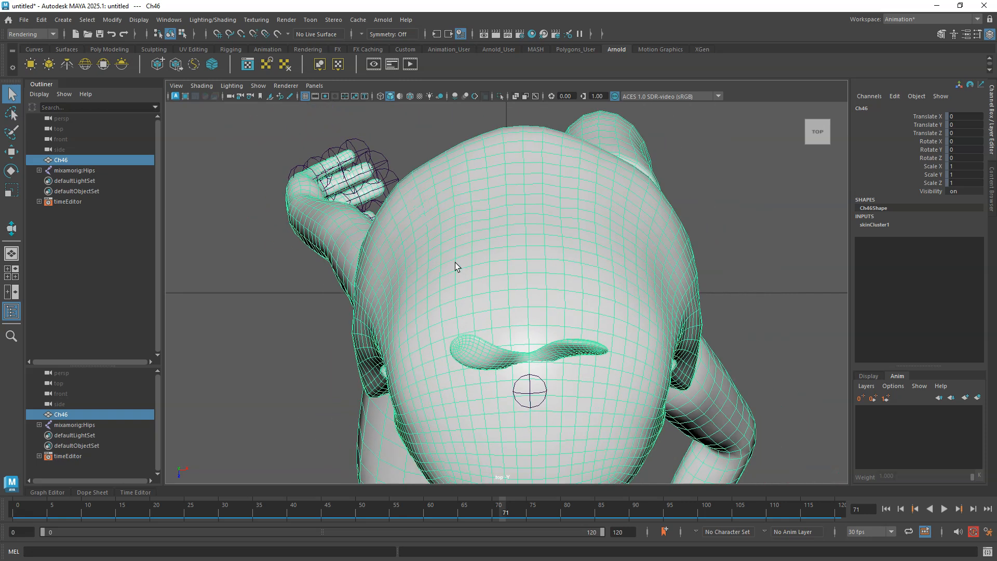
scroll(454, 266, down, 8)
scroll(547, 240, down, 3)
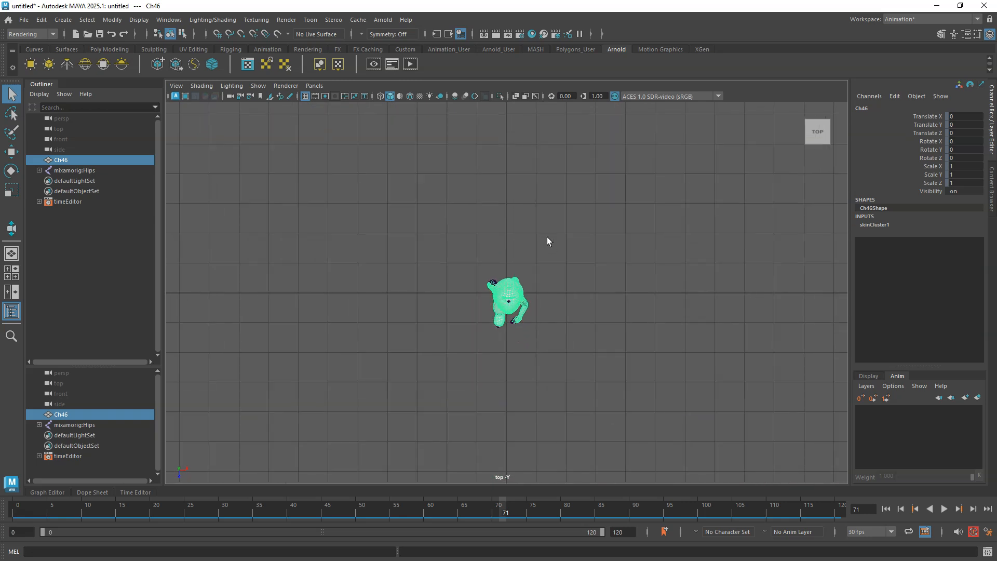
click(103, 47)
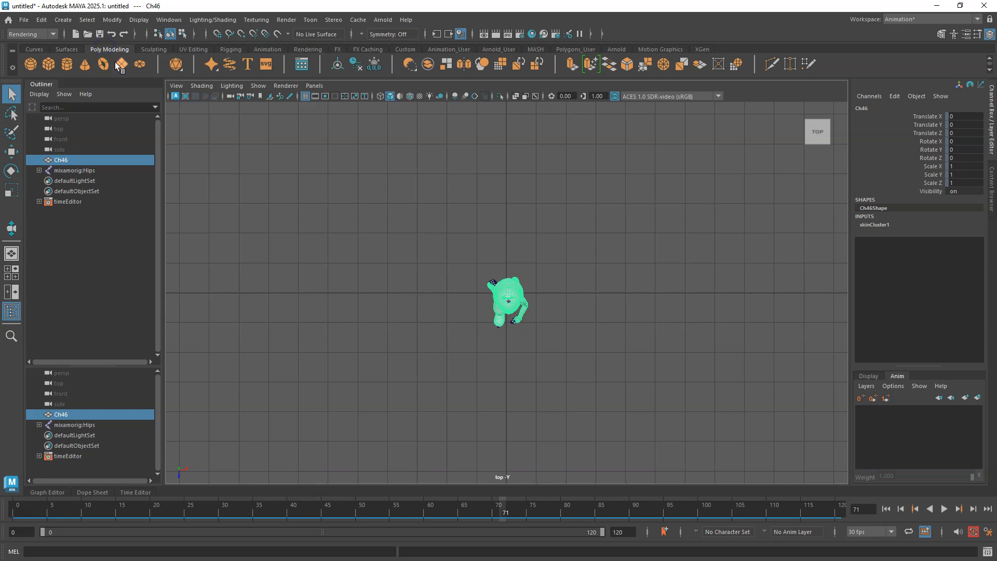
click(121, 64)
drag(350, 174, 700, 483)
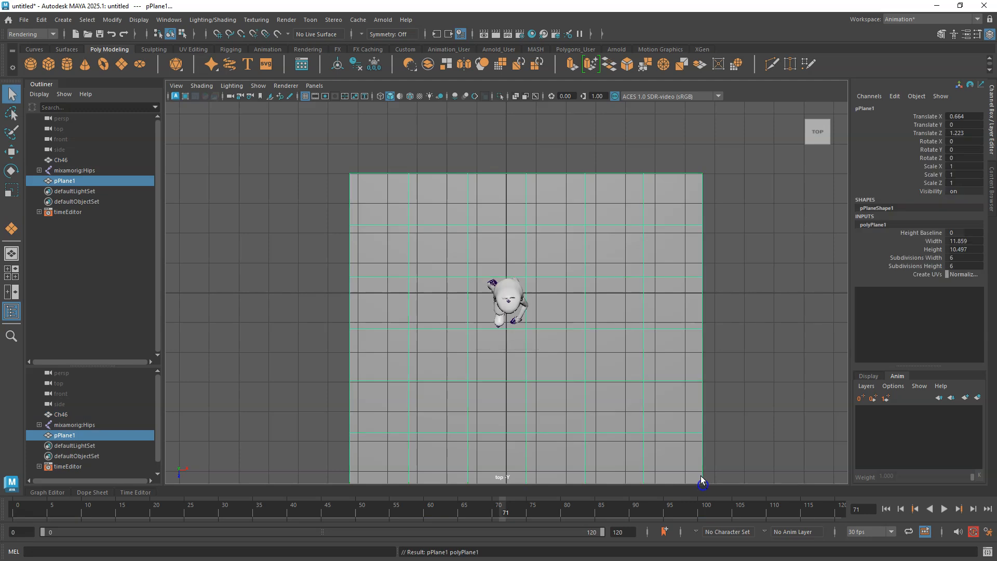
Move the plane so it is centred under the character.
click(640, 369)
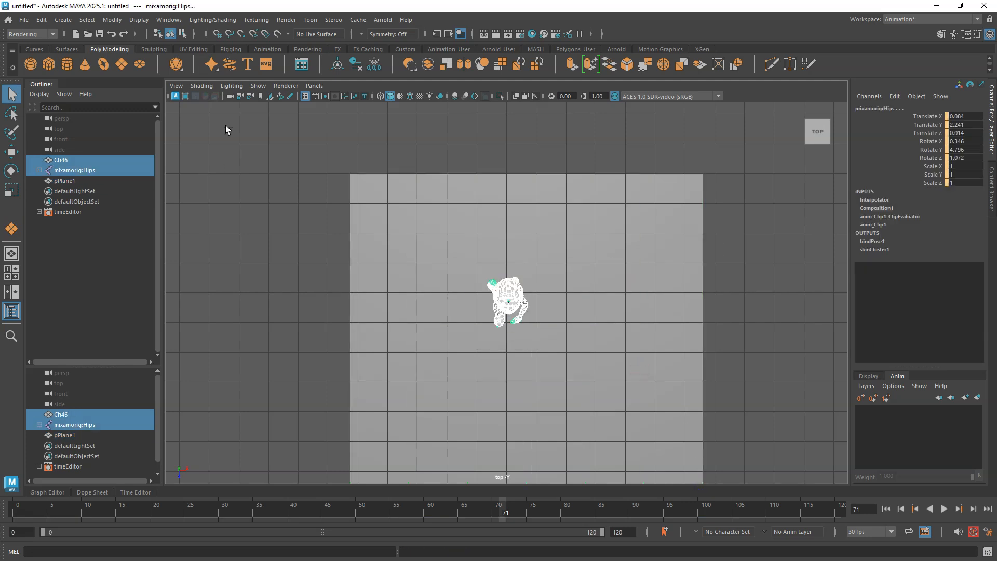
click(11, 150)
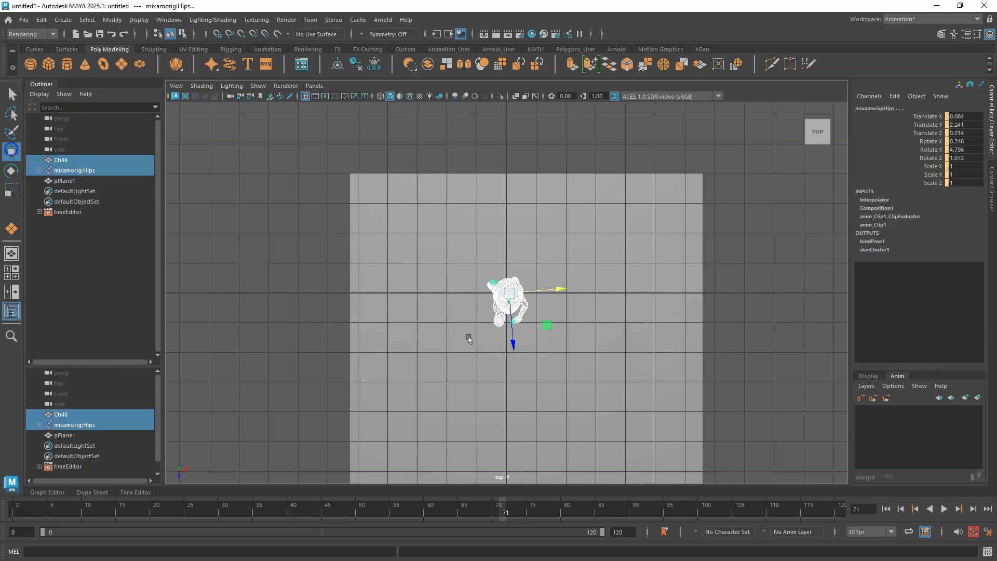
click(540, 364)
drag(525, 329, 506, 297)
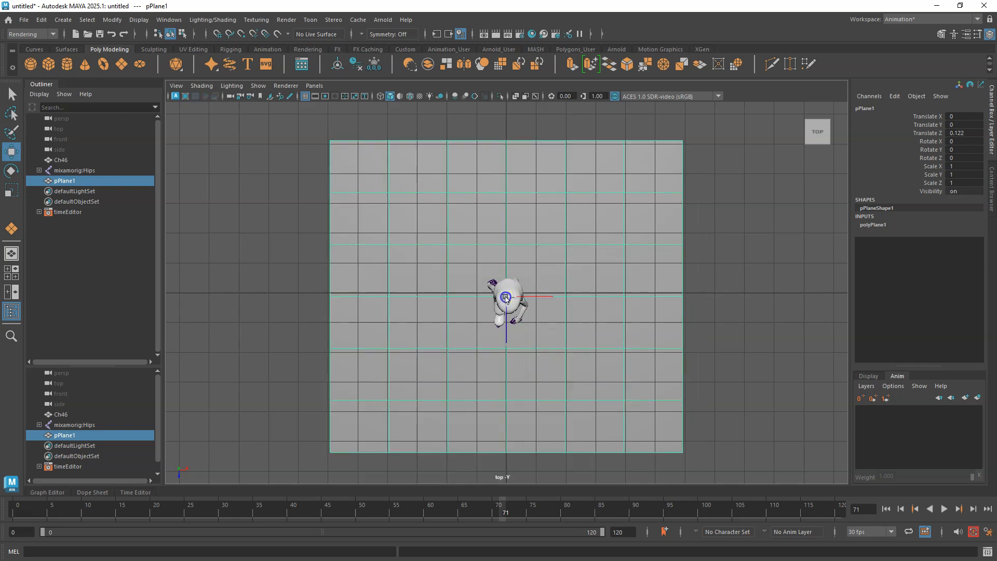
In the perspective view, select the plane's back and left border edges in edge mode.
key(space)
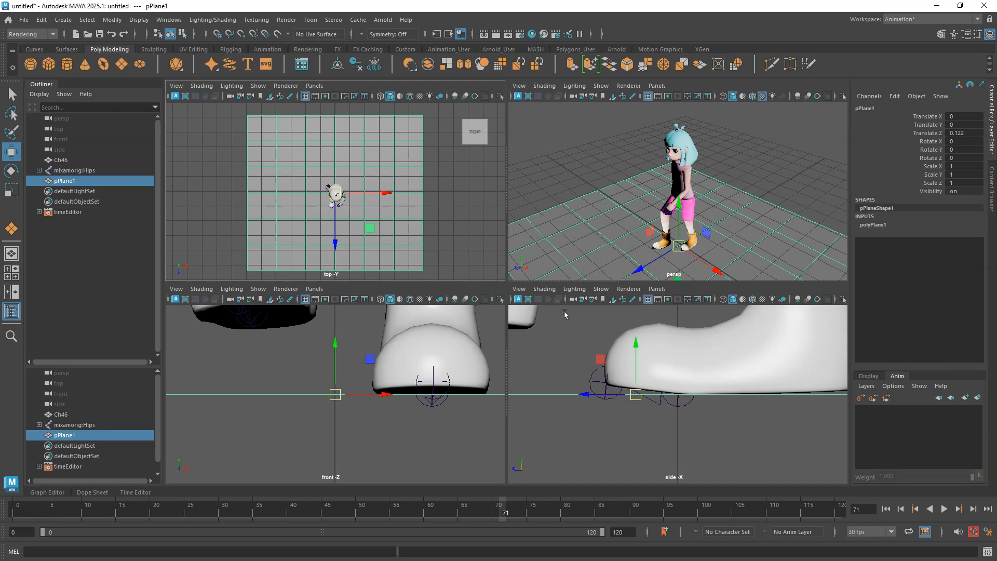
click(596, 249)
key(space)
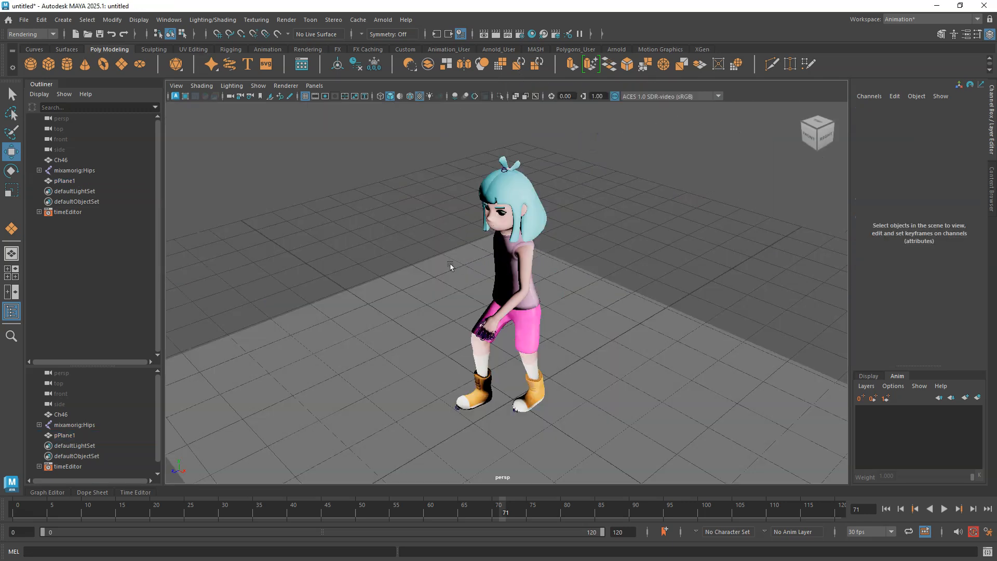
click(427, 292)
right_click(429, 264)
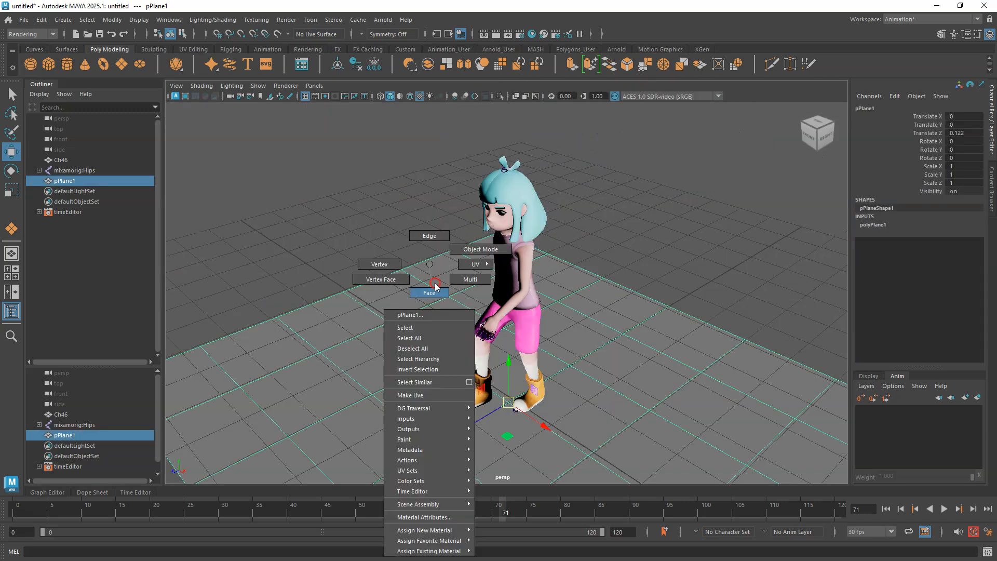
right_drag(470, 253, 435, 235)
scroll(647, 291, down, 4)
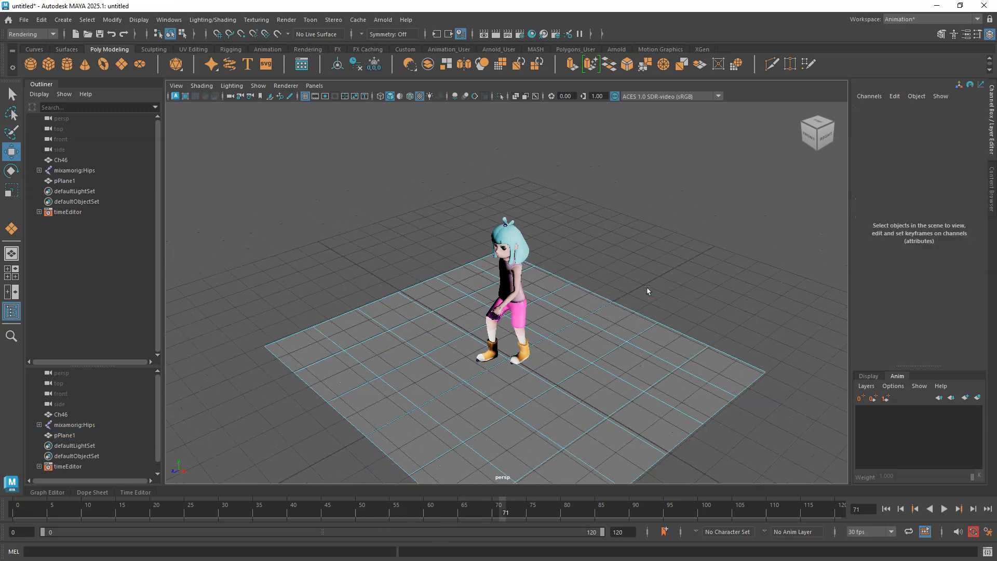
click(740, 359)
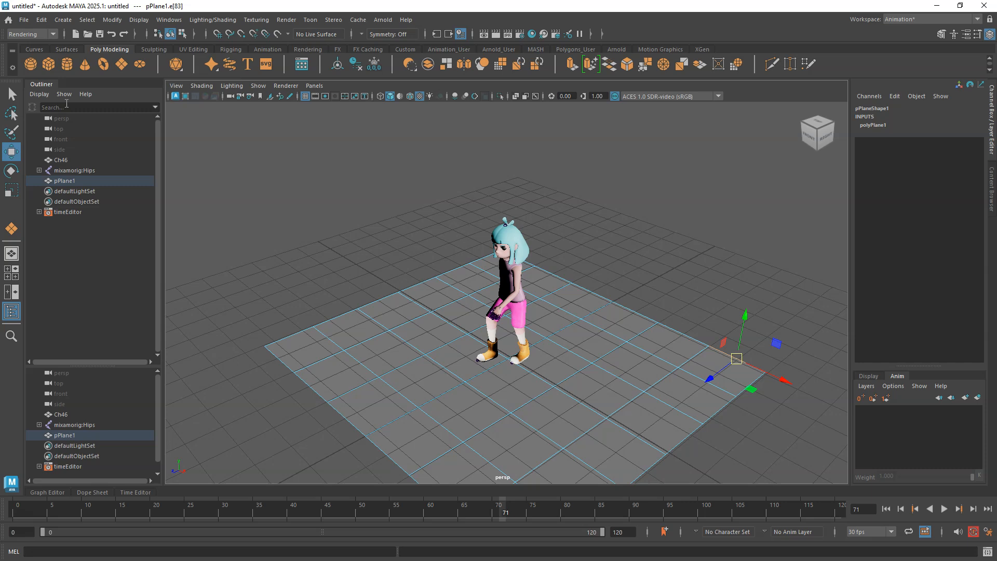
click(12, 94)
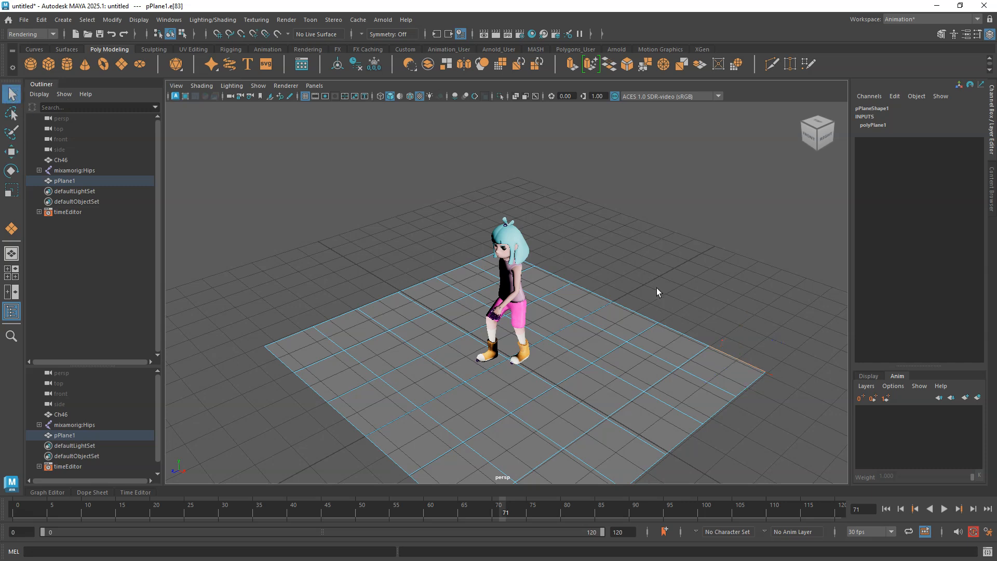
shift+click(674, 332)
shift+click(643, 315)
shift+click(596, 296)
shift+click(554, 272)
shift+click(462, 265)
shift+click(428, 284)
shift+click(371, 304)
shift+click(345, 317)
shift+click(289, 337)
Extrude the selected border edges upward twice to form curved backdrop walls and preview the plane smoothed.
click(11, 152)
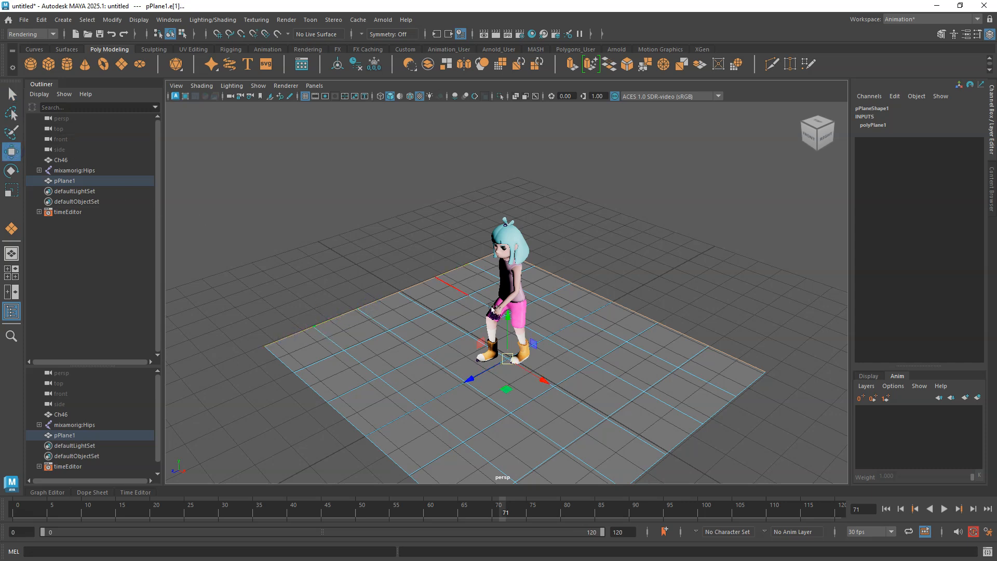
shift+drag(509, 323, 510, 281)
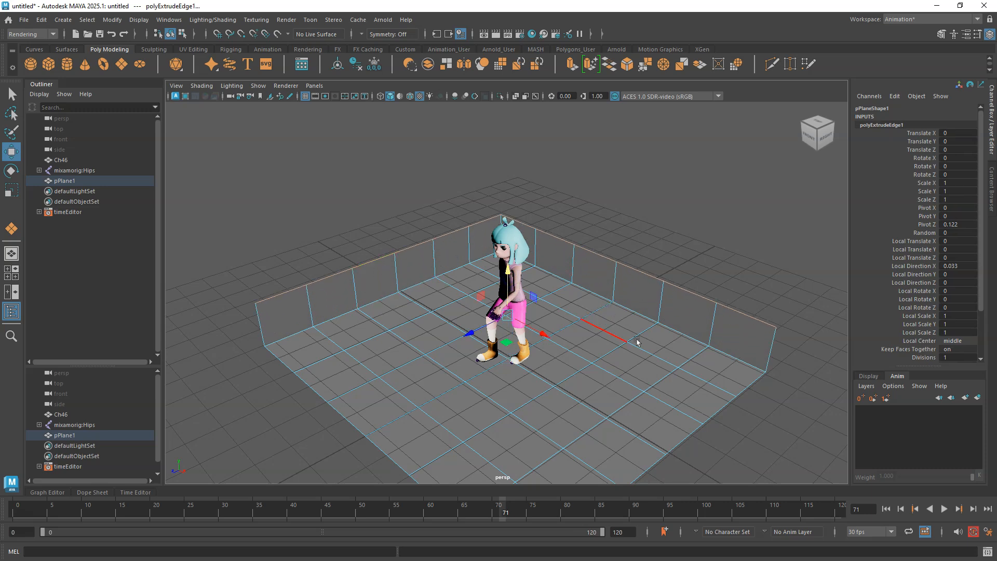
shift+drag(507, 289, 505, 136)
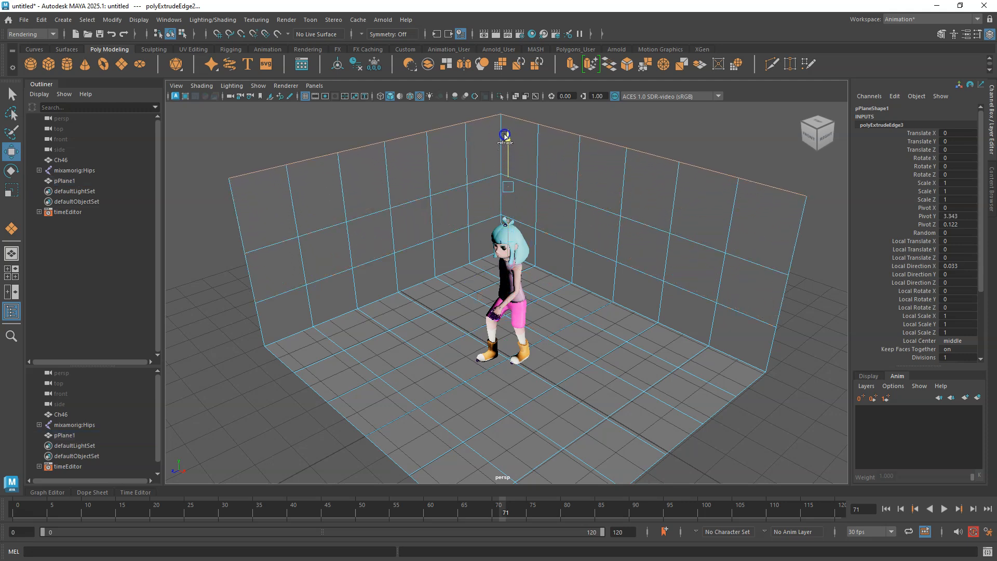
right_drag(592, 183, 640, 167)
key(3)
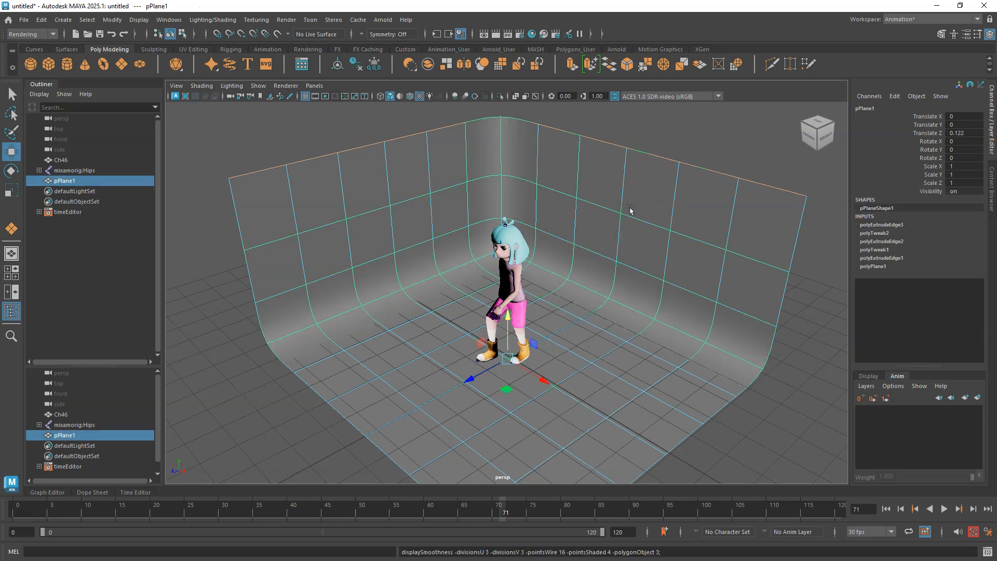
Create an Arnold area light and move it up above the character.
mouse_move(548, 424)
alt+mouse_down()
mouse_move(530, 422)
mouse_move(568, 419)
mouse_move(538, 417)
mouse_move(562, 413)
alt+mouse_up()
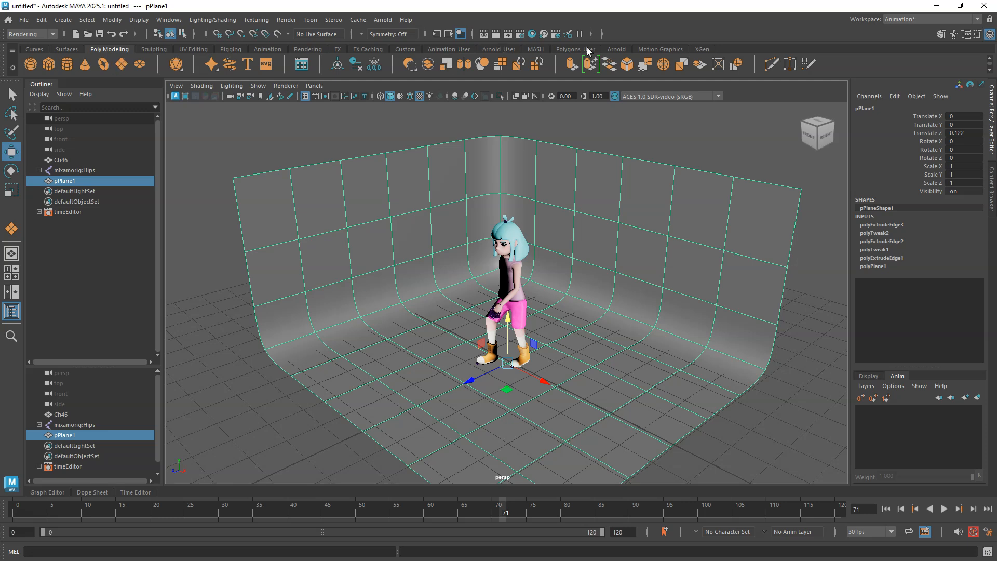
click(617, 50)
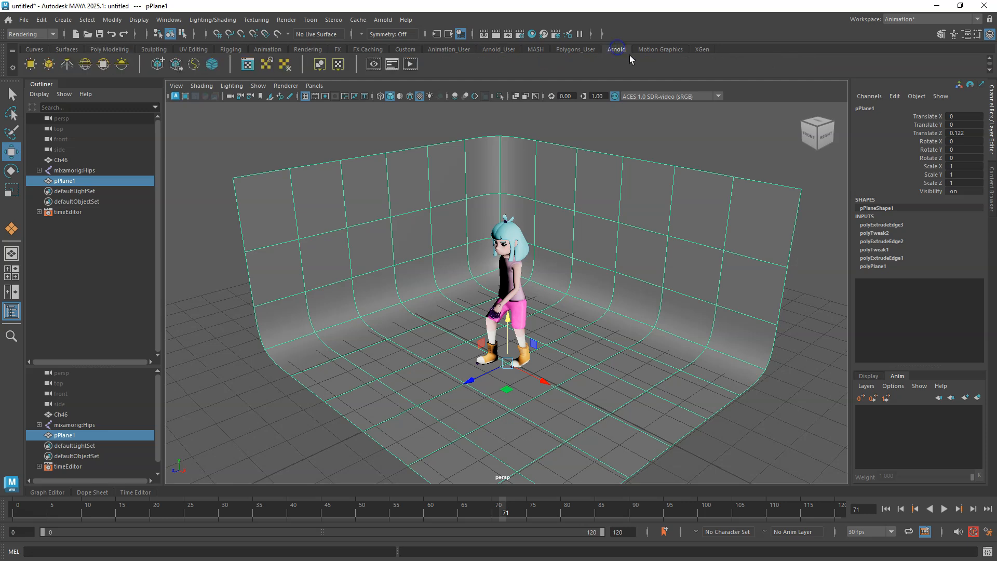
click(31, 65)
drag(512, 328, 512, 156)
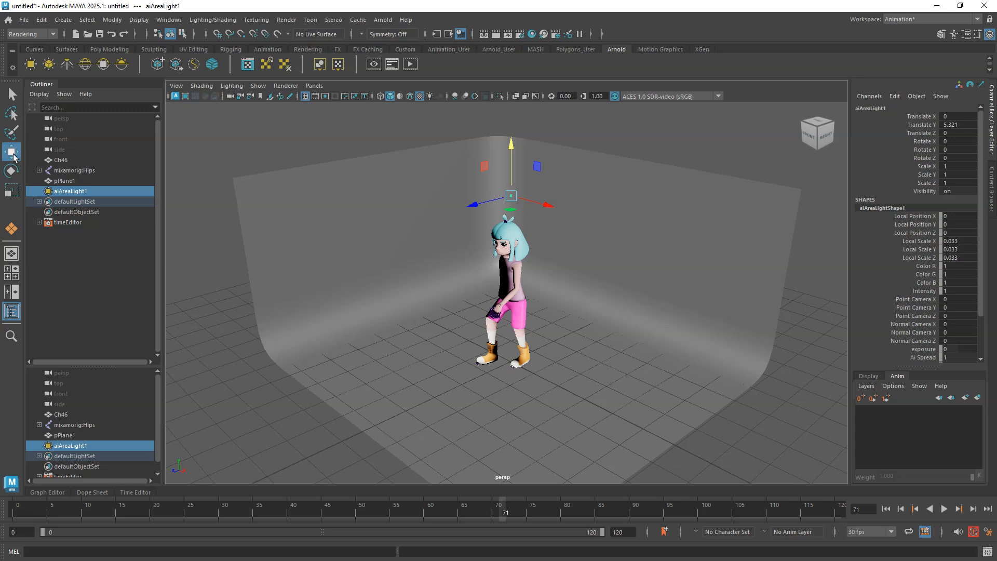
Scale the area light uniformly to about 63.7.
click(10, 190)
drag(511, 195, 639, 83)
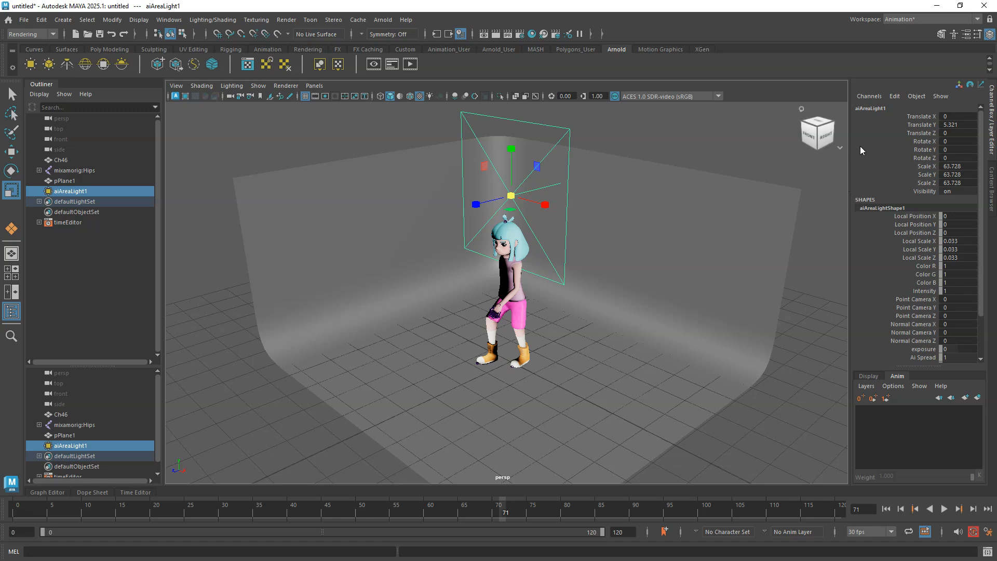
Rotate the area light to face down by setting its Rotate X to -90.
click(11, 171)
drag(475, 178, 516, 123)
click(966, 140)
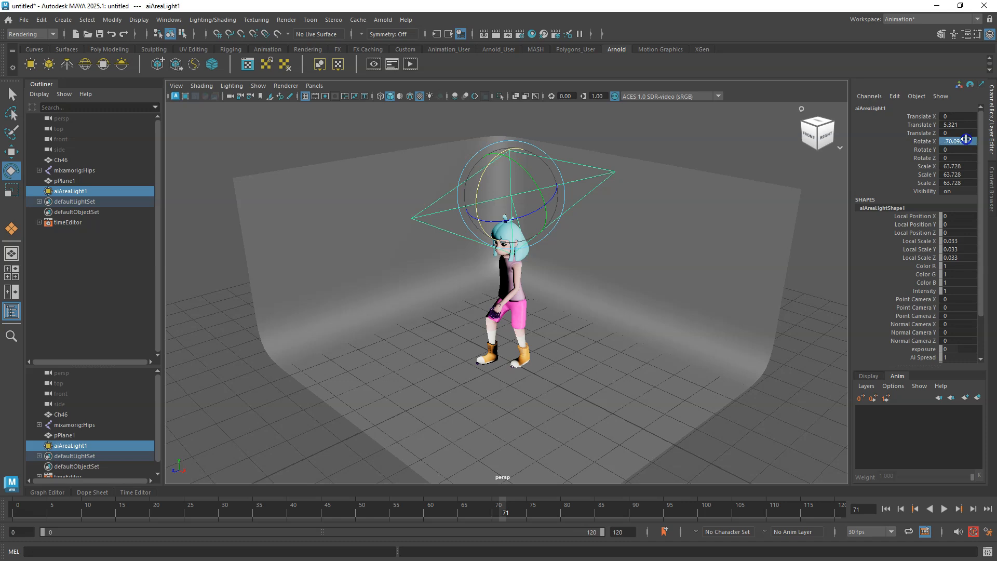
click(967, 141)
text(-90)
key(Return)
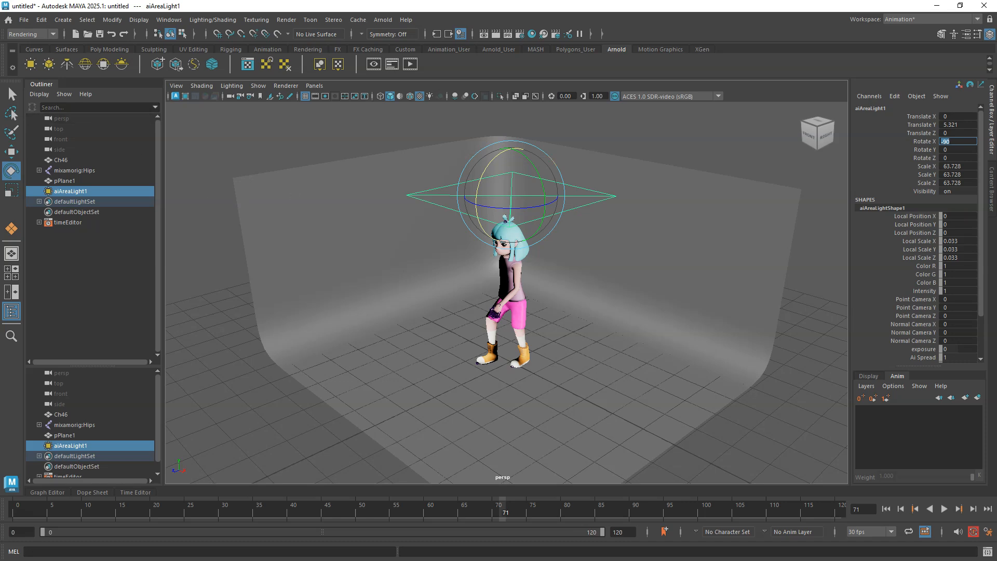
Raise the area light higher to about 9.4 units above the floor.
click(11, 152)
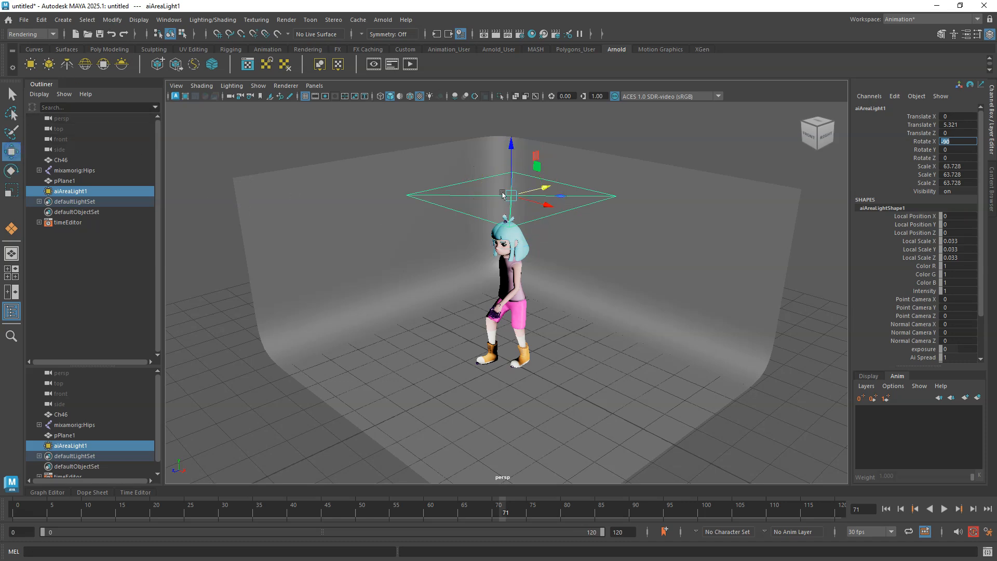
mouse_move(582, 389)
alt+mouse_down()
mouse_move(592, 367)
mouse_move(599, 371)
mouse_move(594, 385)
mouse_move(571, 387)
mouse_move(582, 379)
alt+mouse_up()
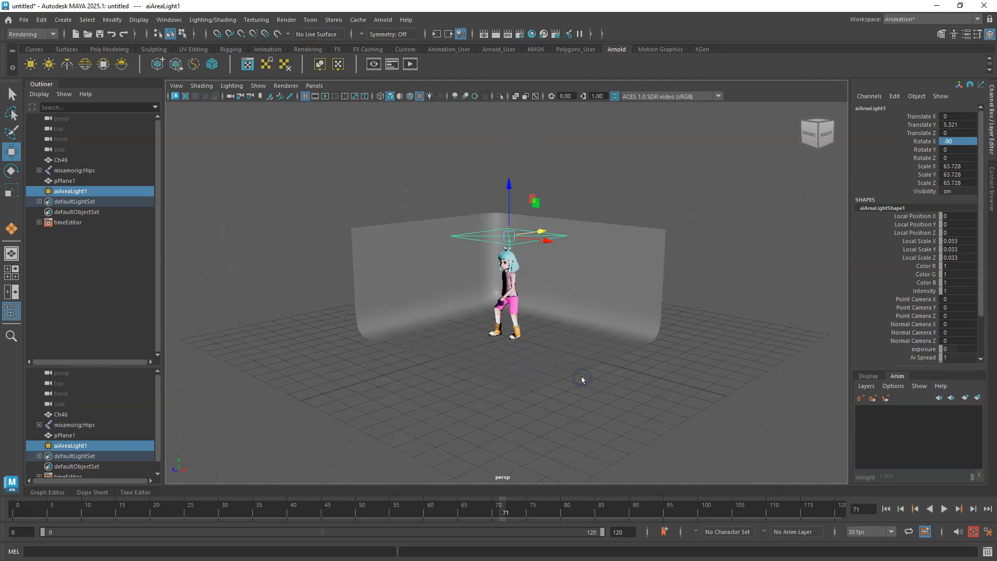
drag(509, 205, 523, 136)
scroll(540, 254, up, 3)
mouse_move(563, 317)
alt+mouse_down()
mouse_move(547, 282)
mouse_move(570, 318)
mouse_move(564, 331)
alt+mouse_up()
scroll(564, 330, up, 5)
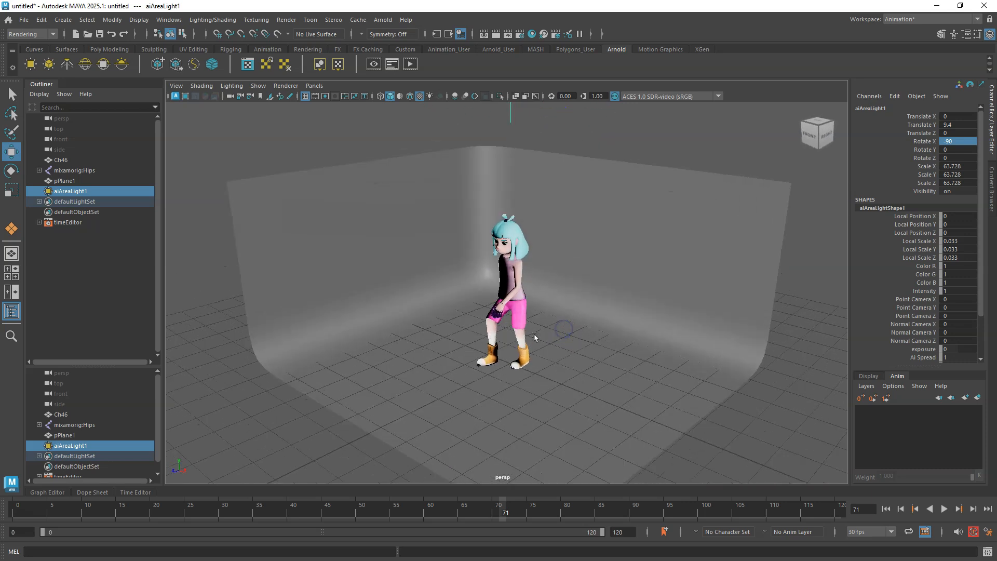
Select the Ch46 mesh, turn on the resolution gate, and frame the character inside it.
click(514, 259)
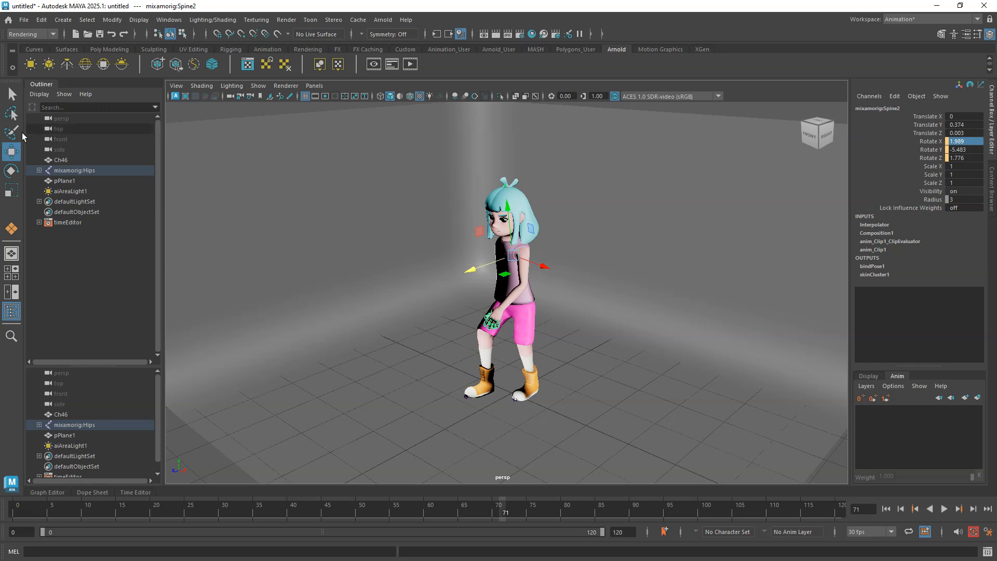
click(60, 160)
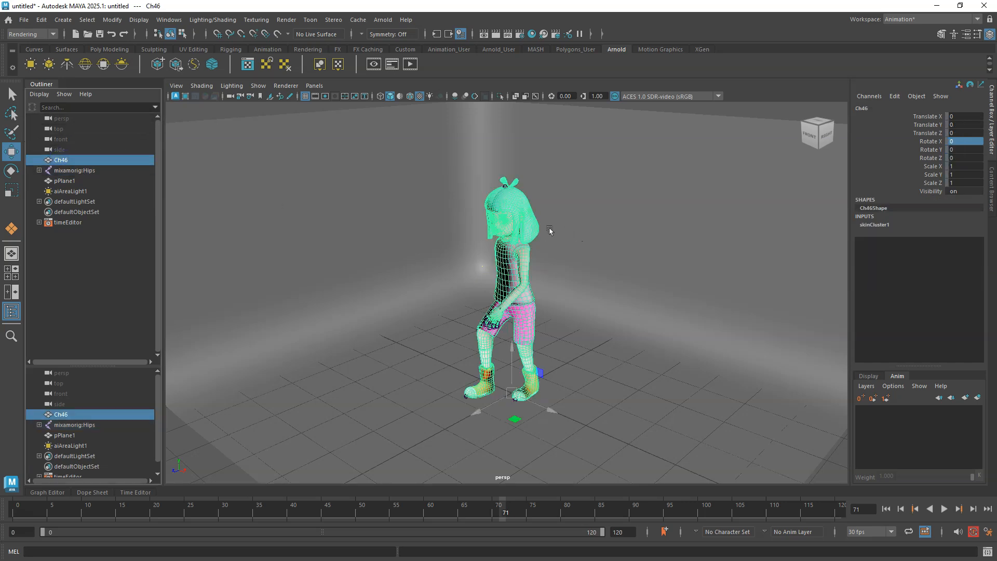
scroll(550, 231, up, 2)
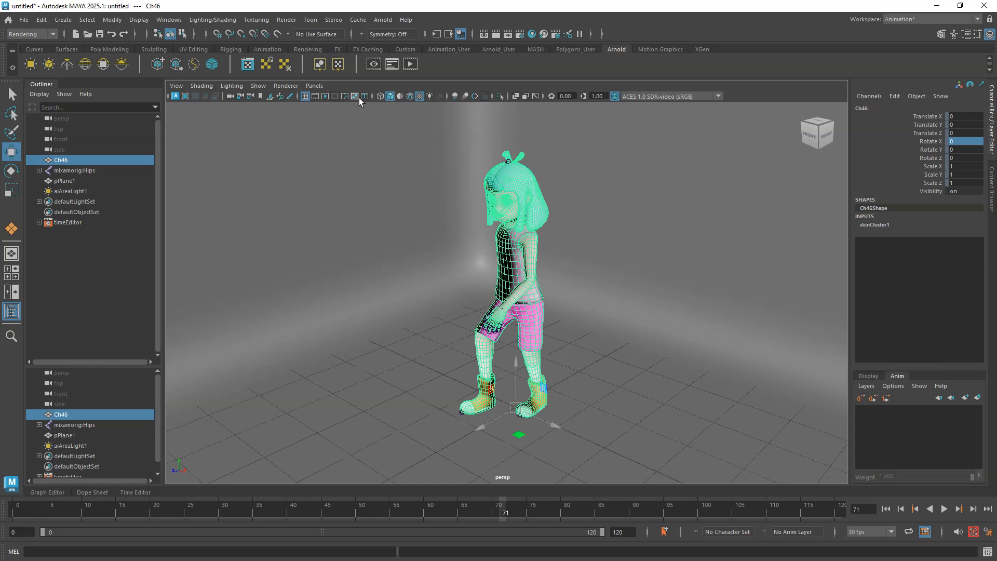
click(325, 98)
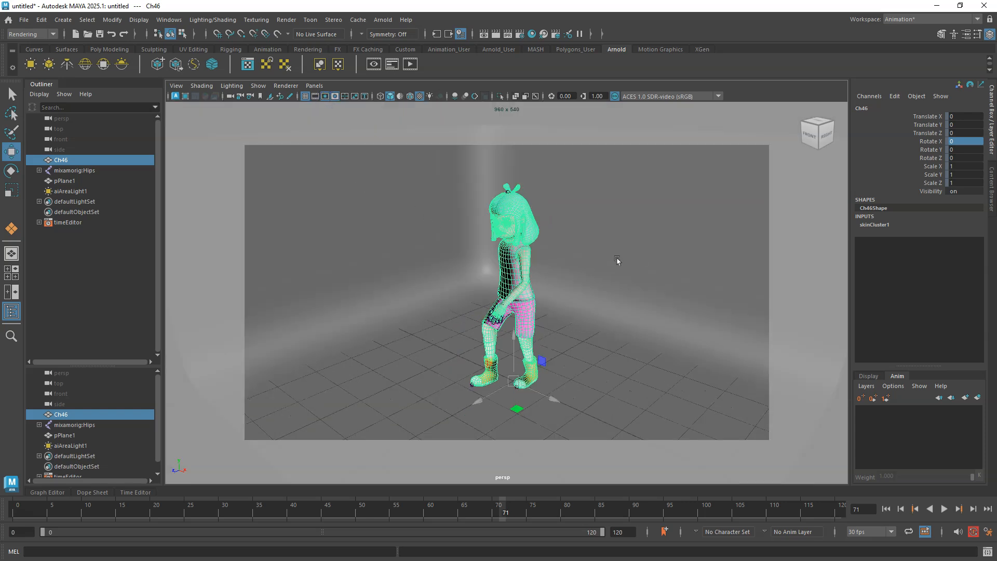
alt+drag(566, 314, 581, 301)
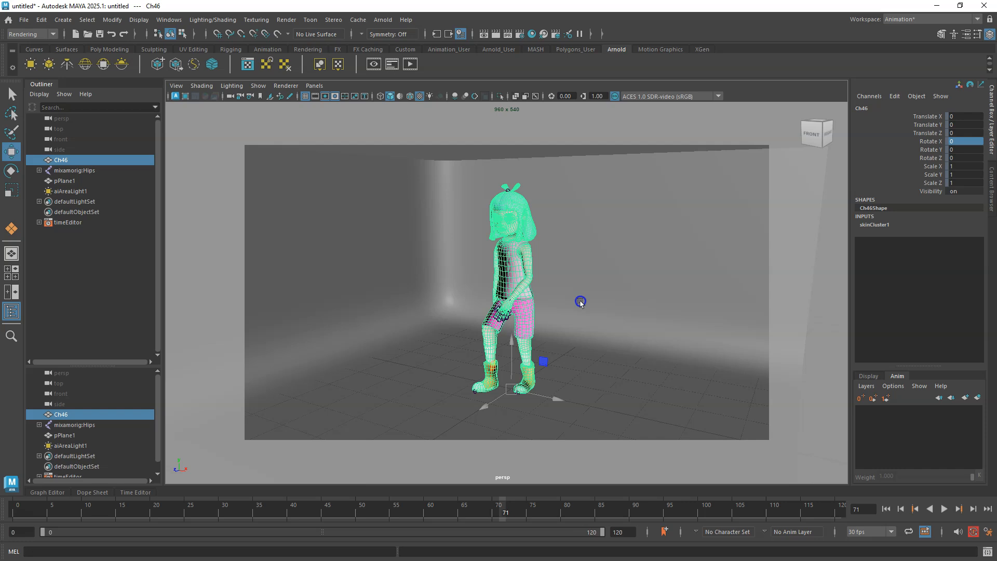
scroll(542, 318, up, 2)
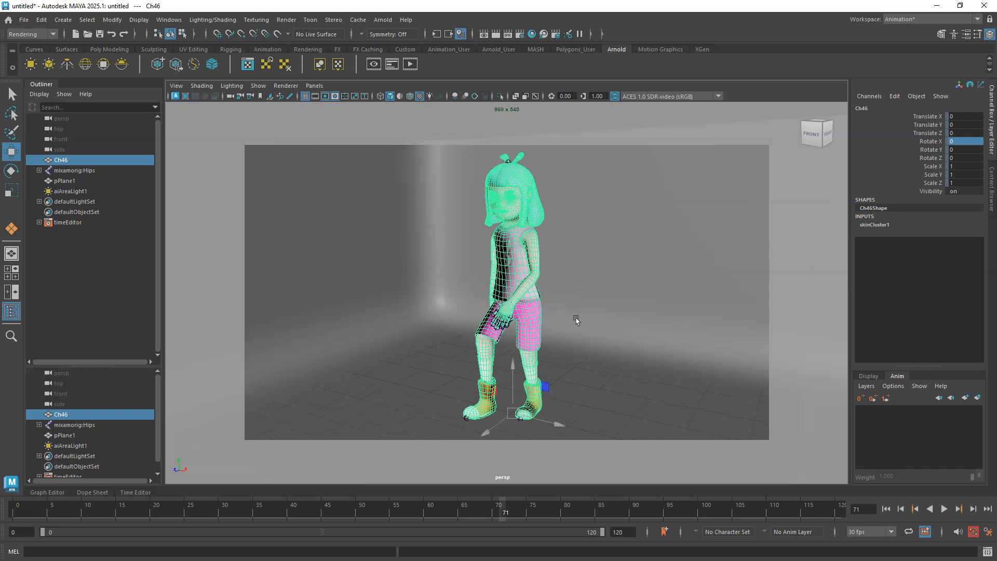
mouse_move(567, 322)
alt+mouse_down()
mouse_move(561, 315)
mouse_move(570, 319)
alt+mouse_up()
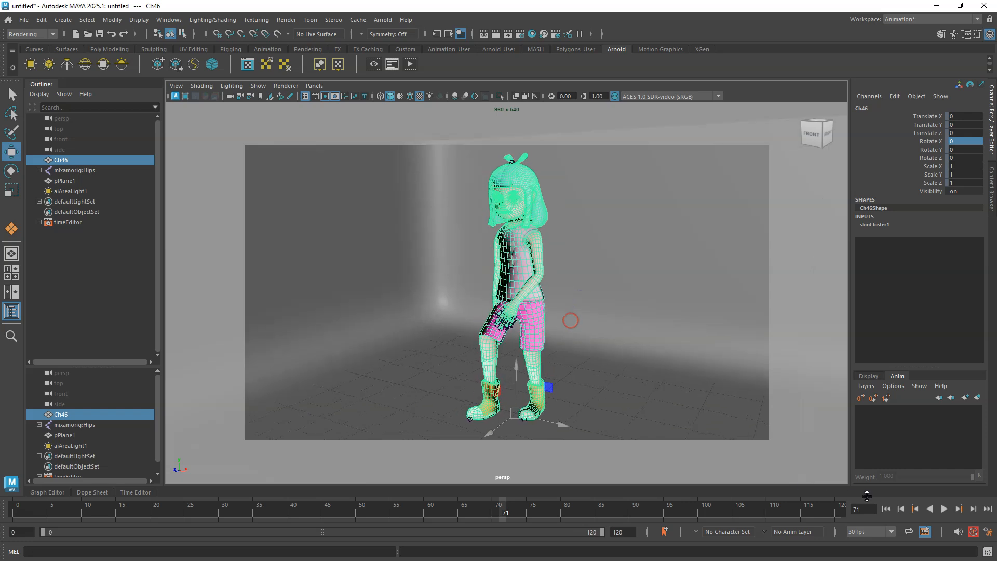
Play back the walk animation and review the character across the viewports.
click(944, 510)
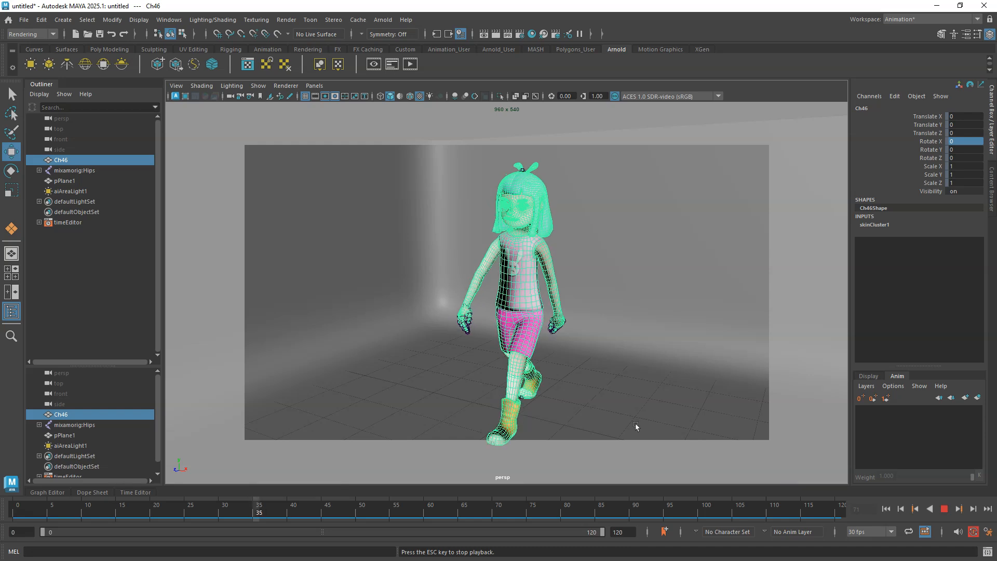
key(space)
key(space)
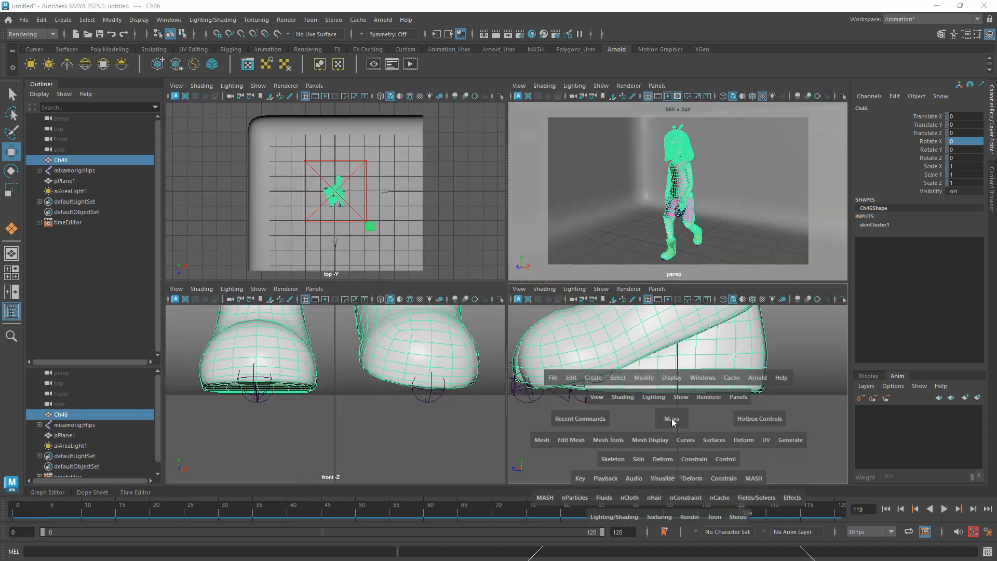
key(space)
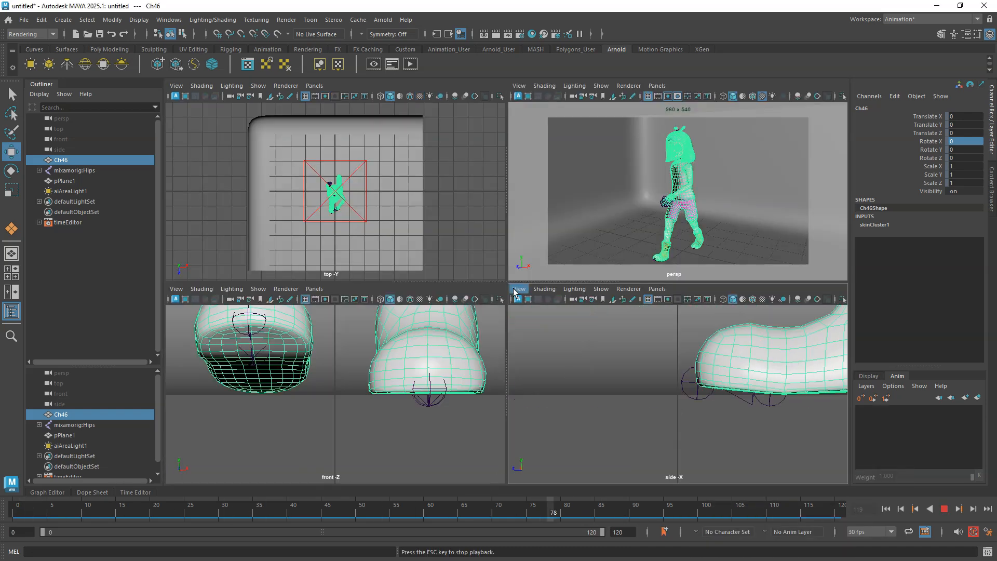
click(543, 223)
key(space)
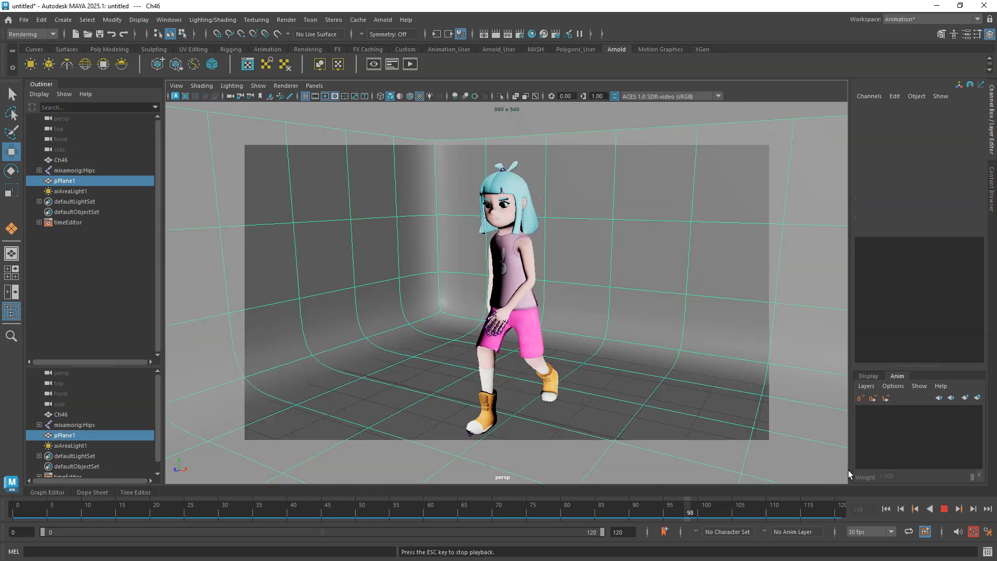
click(944, 510)
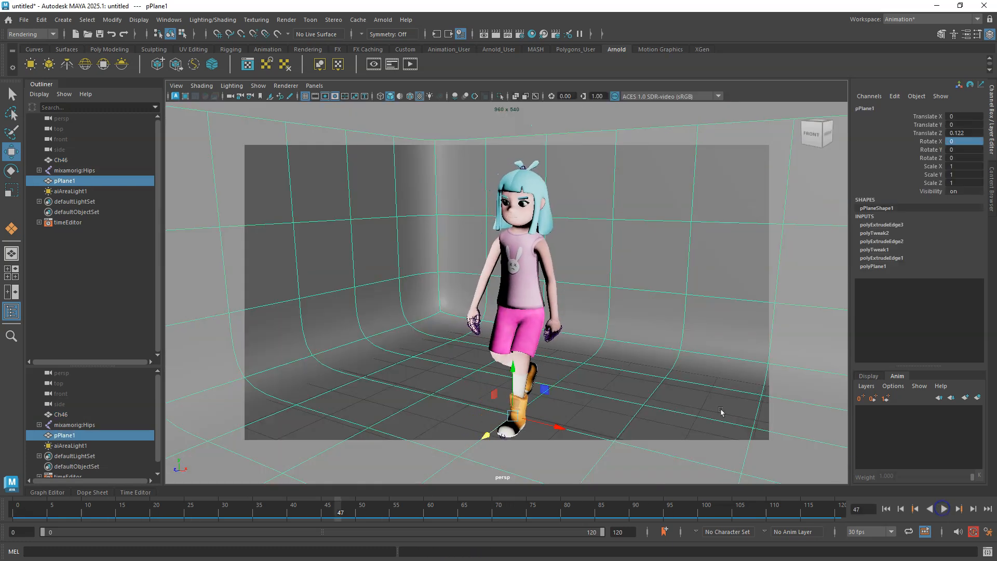
Select the backdrop's top edges and move them upward to raise the back wall.
click(176, 86)
mouse_move(233, 304)
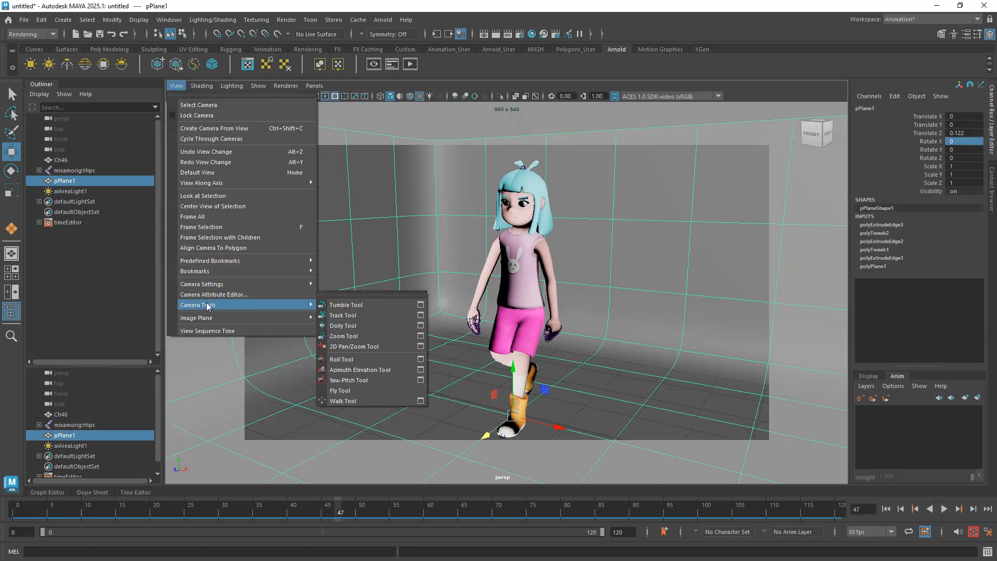
click(351, 327)
drag(525, 289, 507, 282)
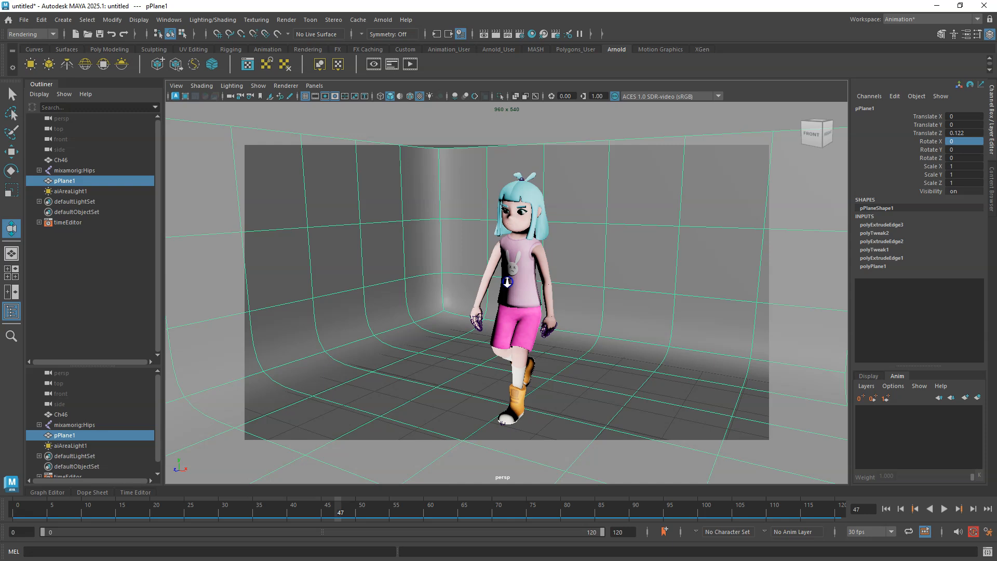
right_drag(447, 166, 477, 148)
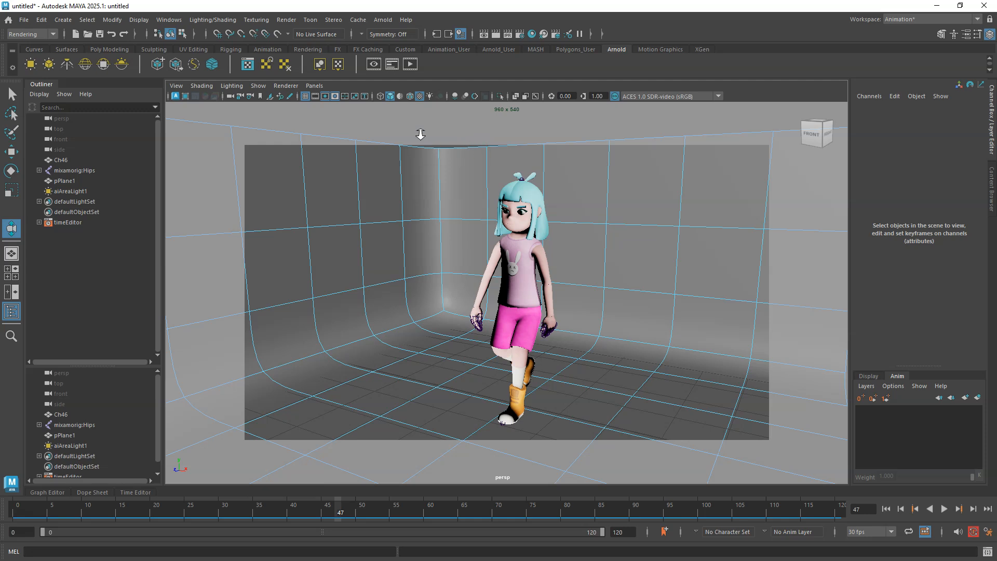
click(11, 94)
click(475, 149)
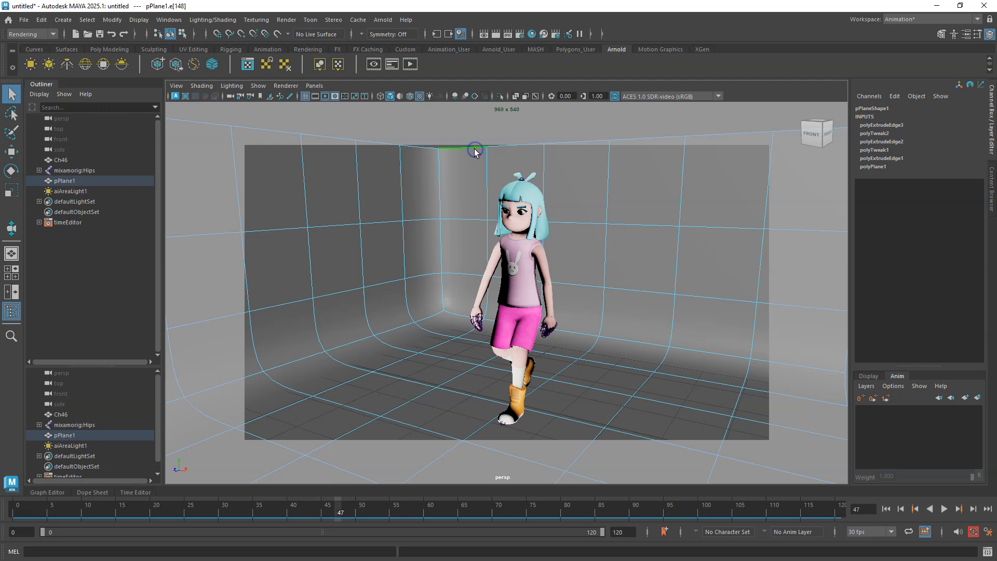
scroll(475, 183, down, 6)
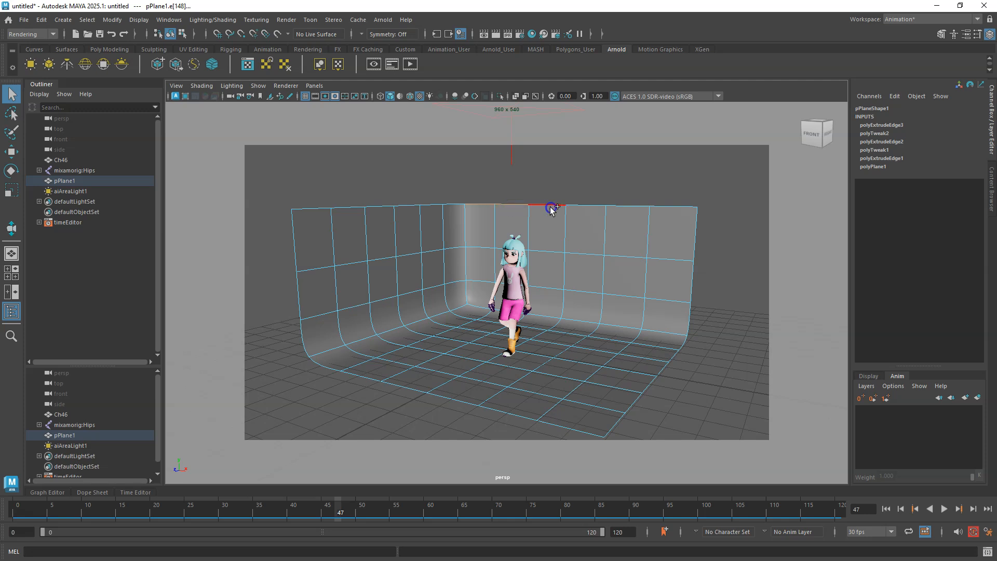
shift+click(587, 208)
shift+click(627, 206)
shift+click(691, 207)
shift+click(451, 206)
shift+click(429, 205)
click(14, 153)
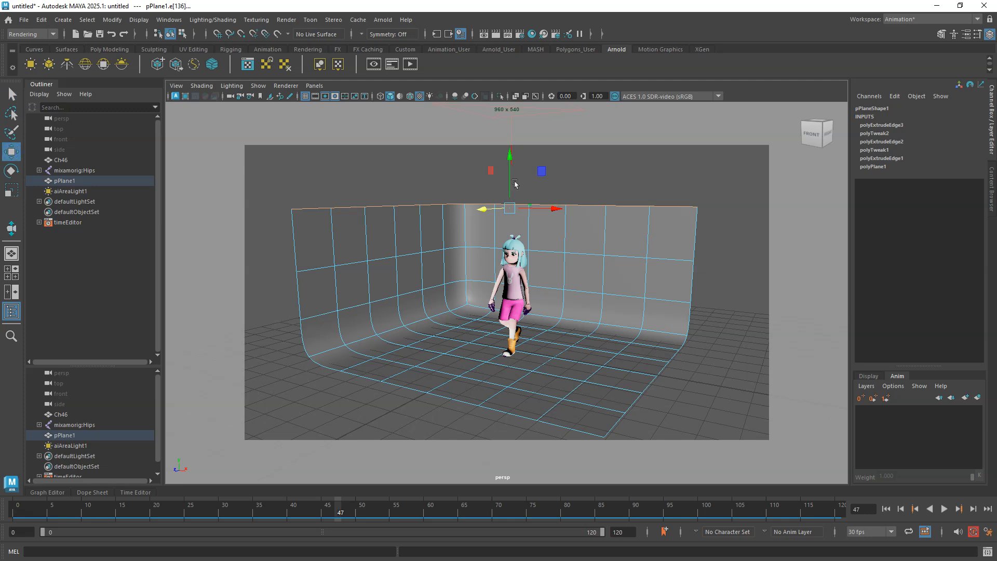
drag(513, 184, 521, 98)
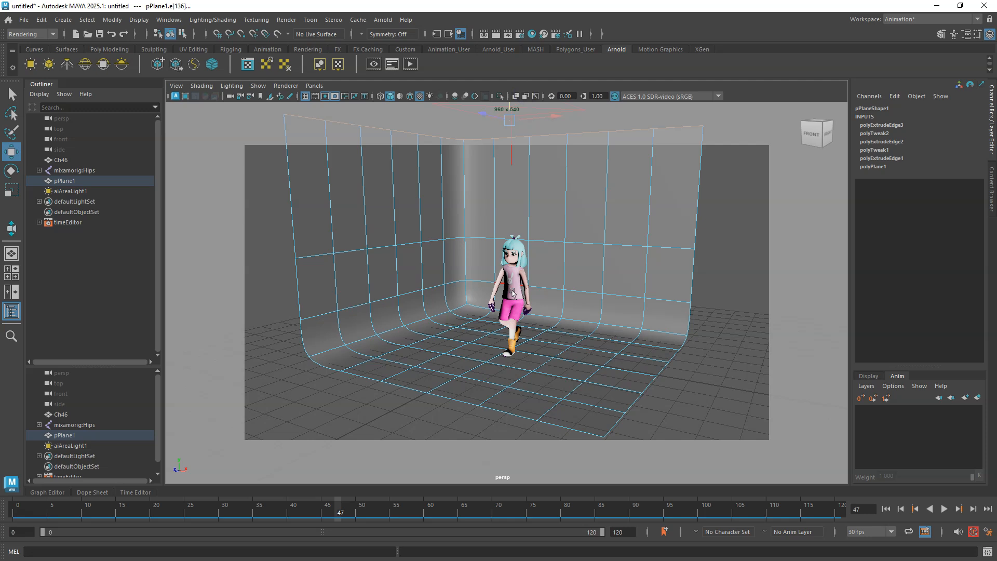
Reframe the perspective camera closer on the walking character while previewing playback.
scroll(509, 305, up, 2)
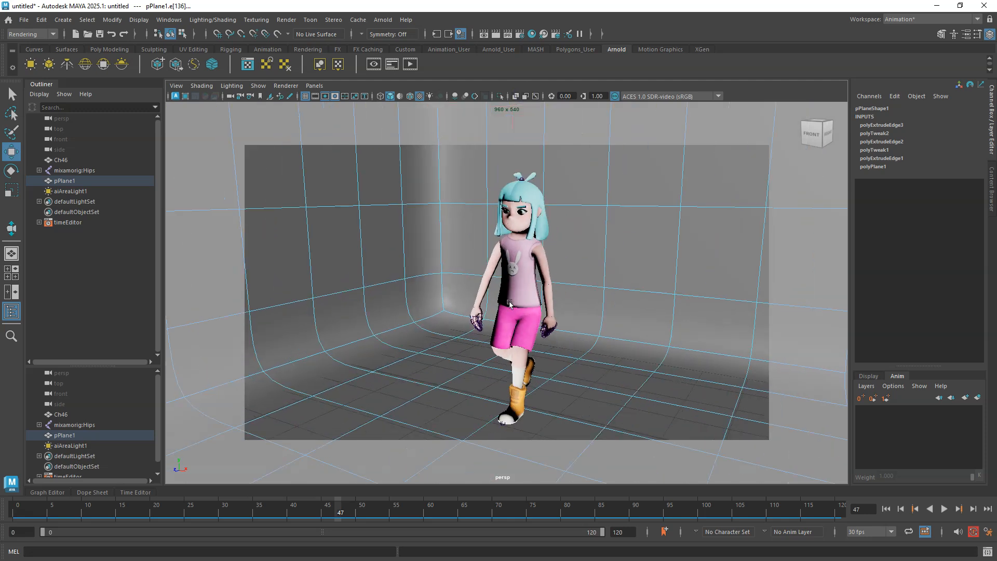
mouse_move(521, 313)
alt+mouse_down()
mouse_move(497, 337)
mouse_move(517, 319)
alt+mouse_up()
scroll(517, 320, up, 2)
scroll(517, 321, down, 2)
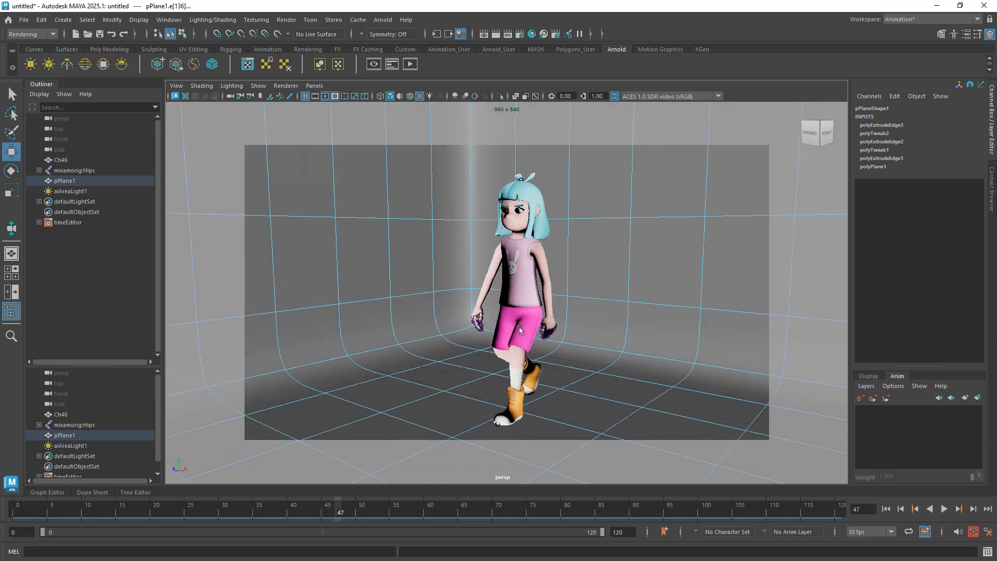
alt+middle_drag(512, 327, 500, 312)
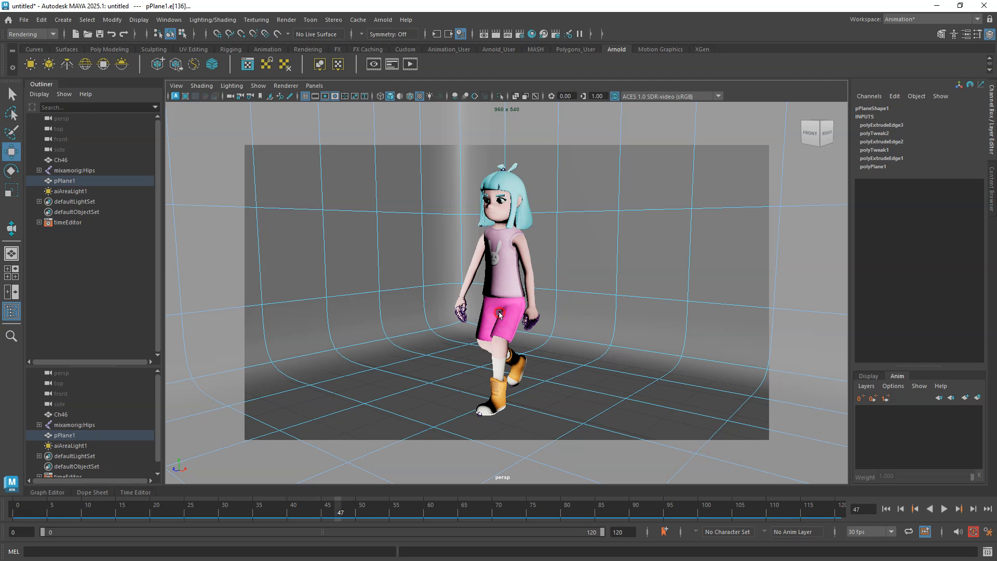
click(944, 509)
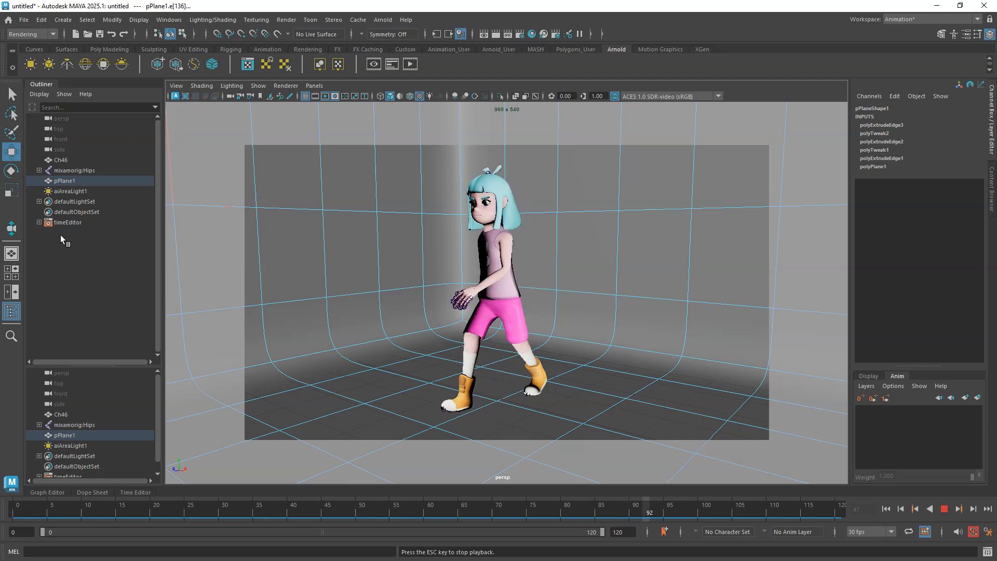
click(11, 228)
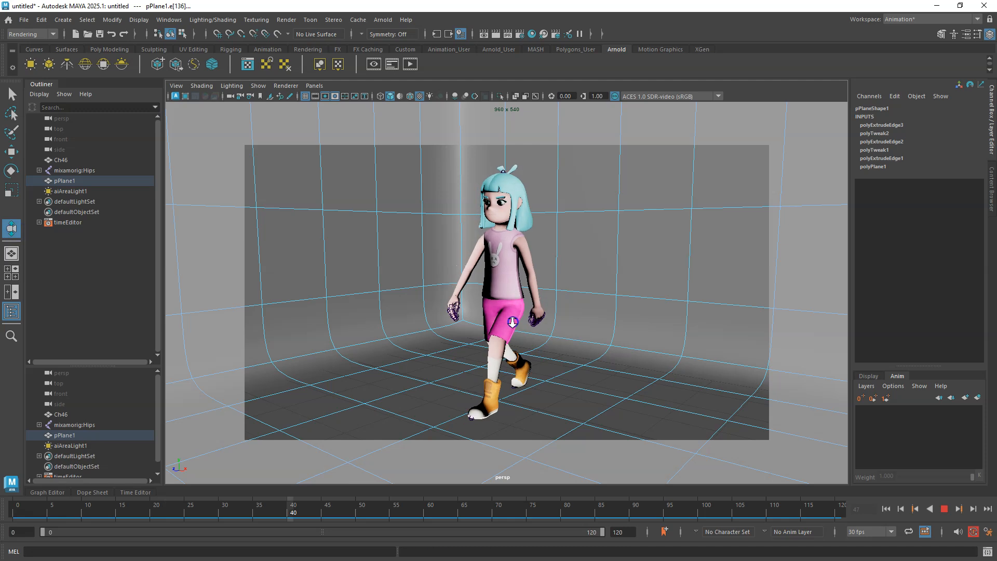
alt+right_drag(541, 321, 451, 318)
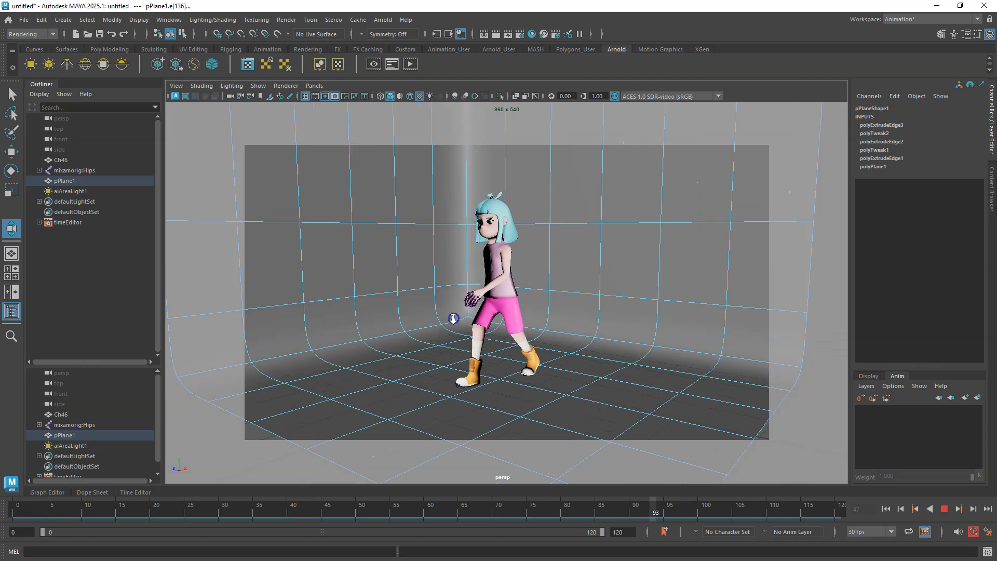
click(944, 509)
alt+right_drag(546, 297, 555, 387)
mouse_move(559, 344)
alt+middle_down()
mouse_move(560, 353)
mouse_move(561, 344)
alt+middle_up()
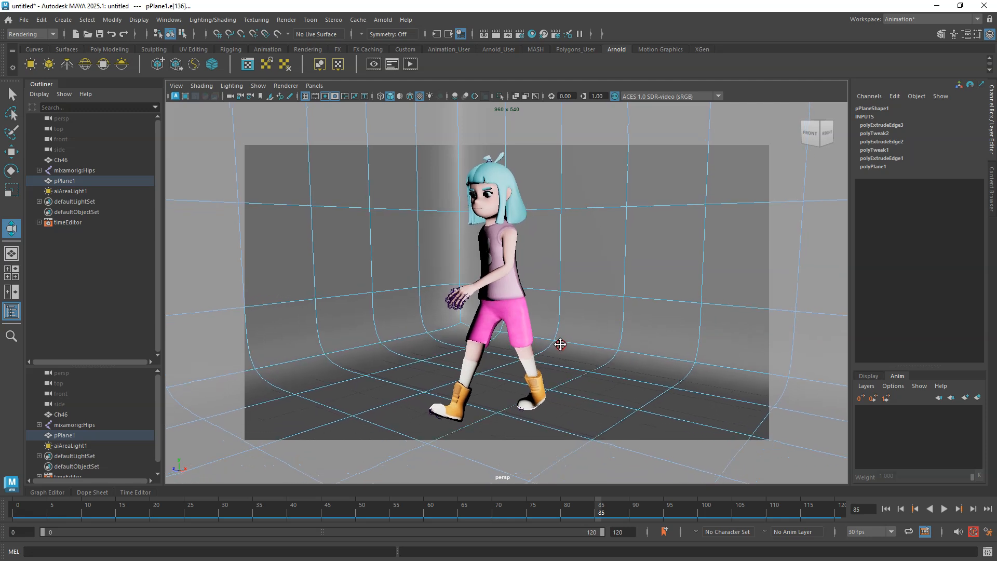
click(946, 509)
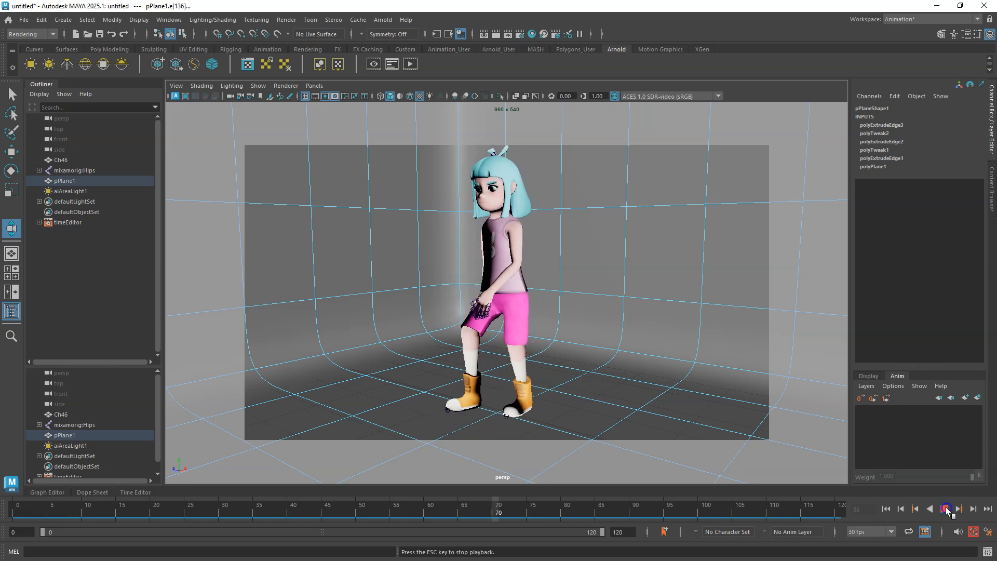
click(945, 509)
Open the render settings and set the image size preset to HD_720.
click(286, 19)
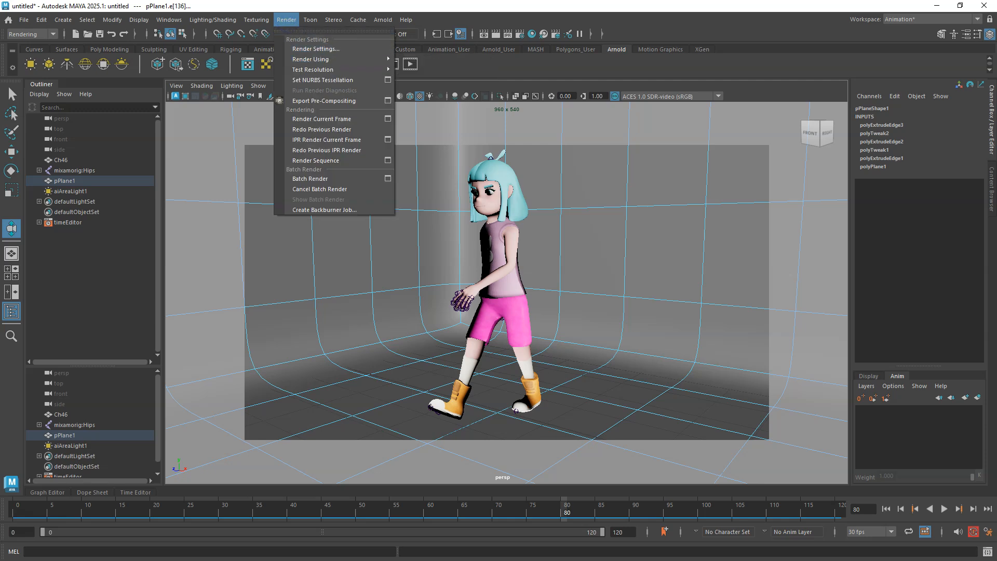
click(332, 50)
click(521, 38)
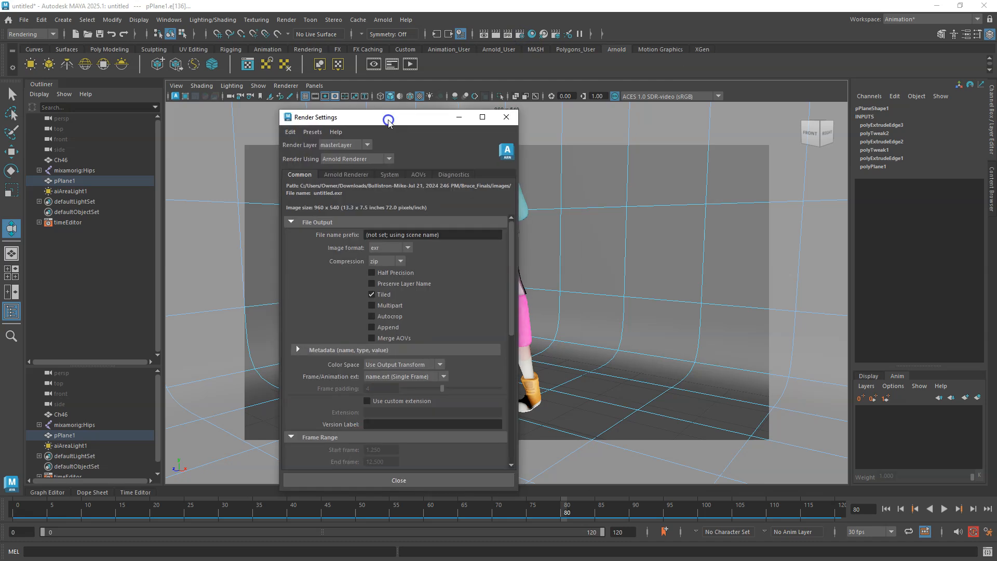
scroll(438, 269, down, 7)
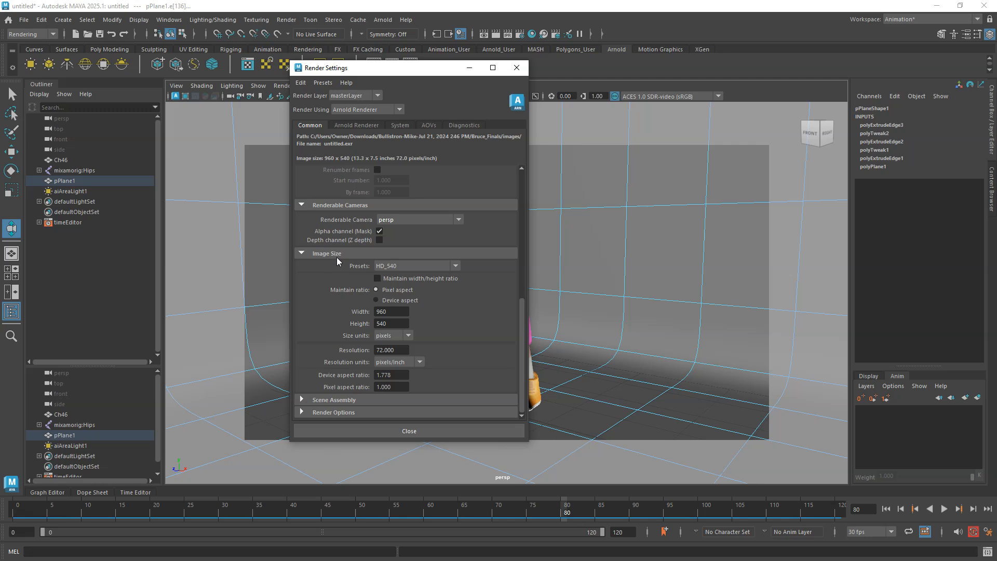
click(456, 266)
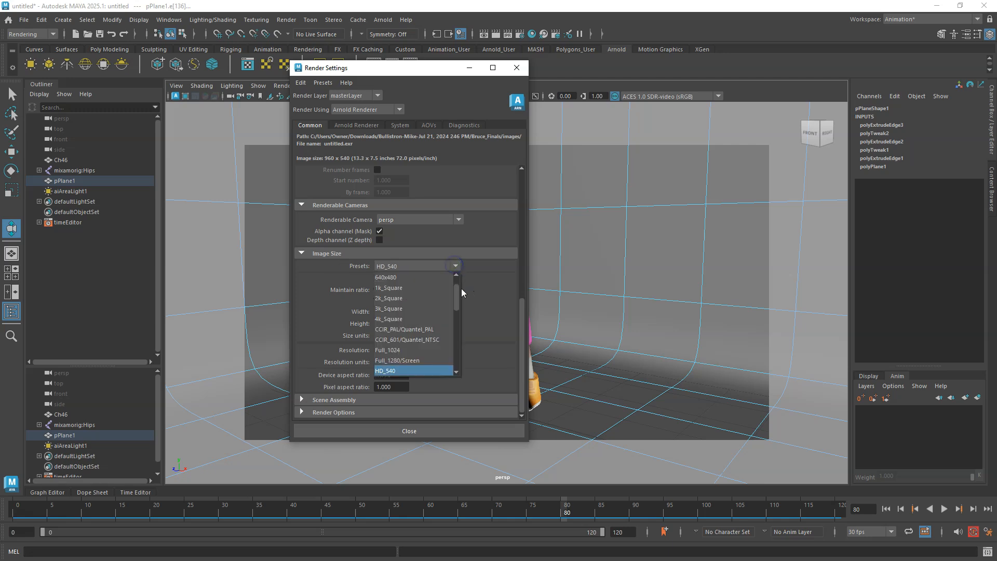
drag(459, 295, 460, 306)
click(450, 319)
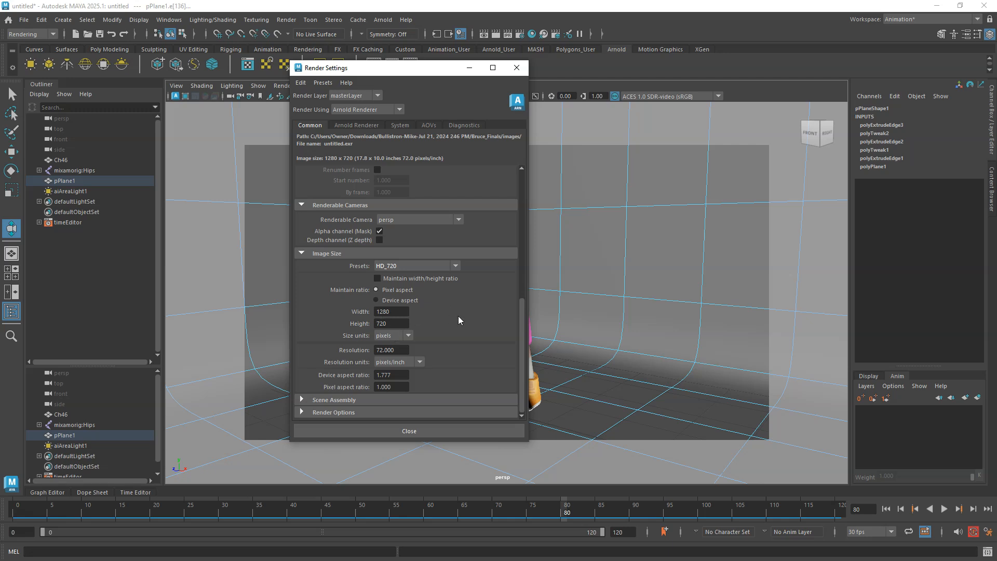
Set the output image format to png.
scroll(464, 208, up, 6)
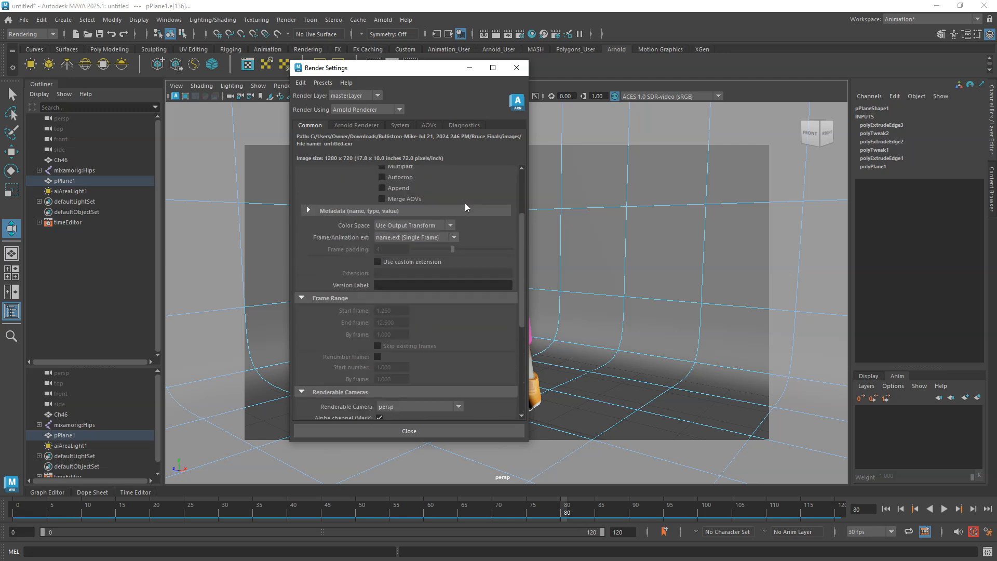
drag(521, 270, 516, 202)
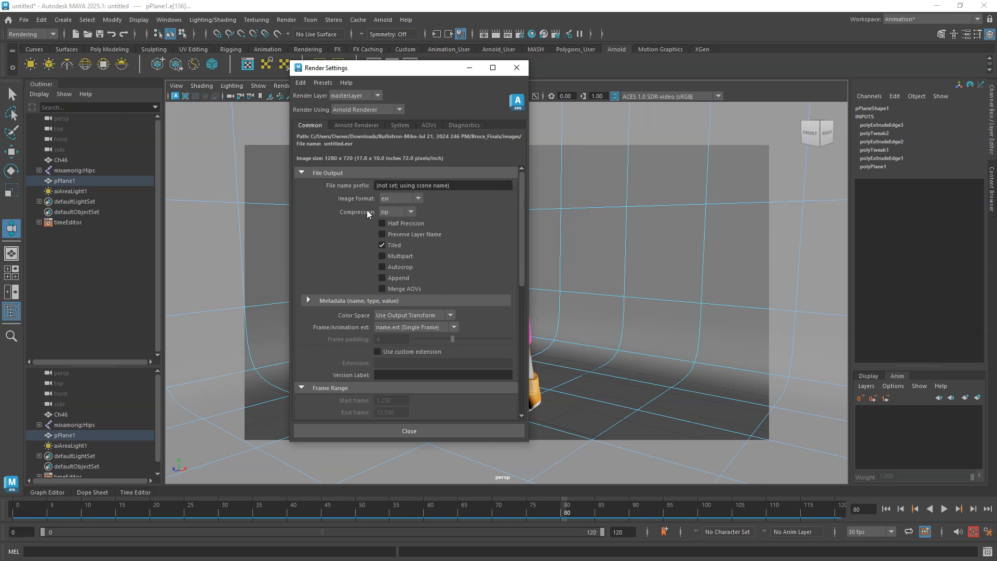
click(416, 200)
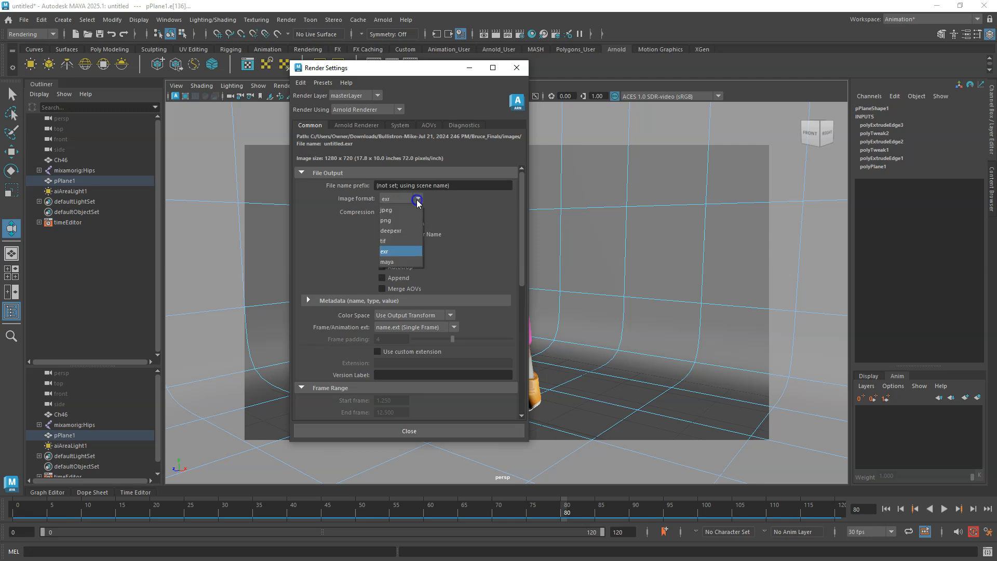
click(391, 220)
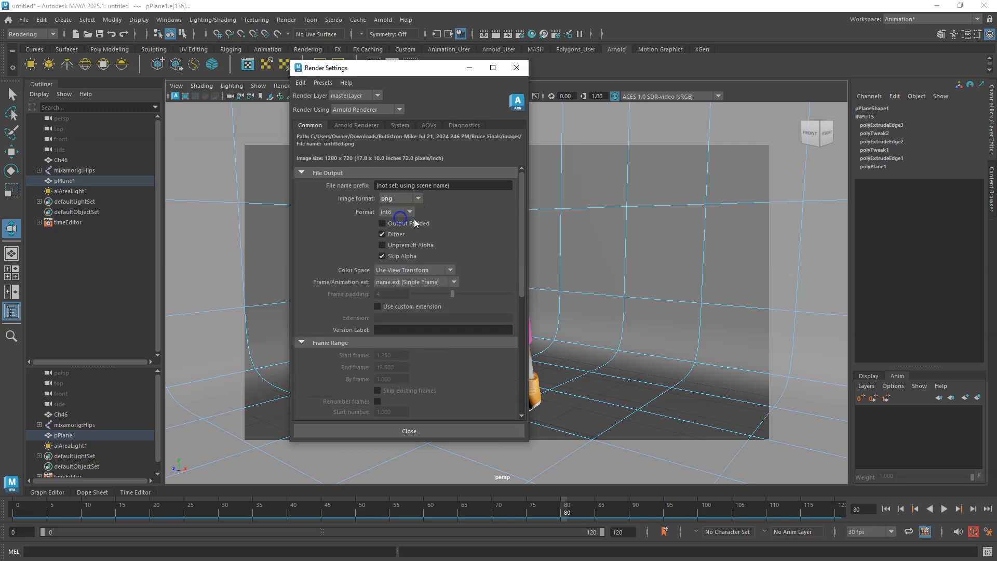
Set the file name prefix to Girl and the frame/animation extension to name_#.ext.
click(387, 184)
drag(455, 186, 371, 188)
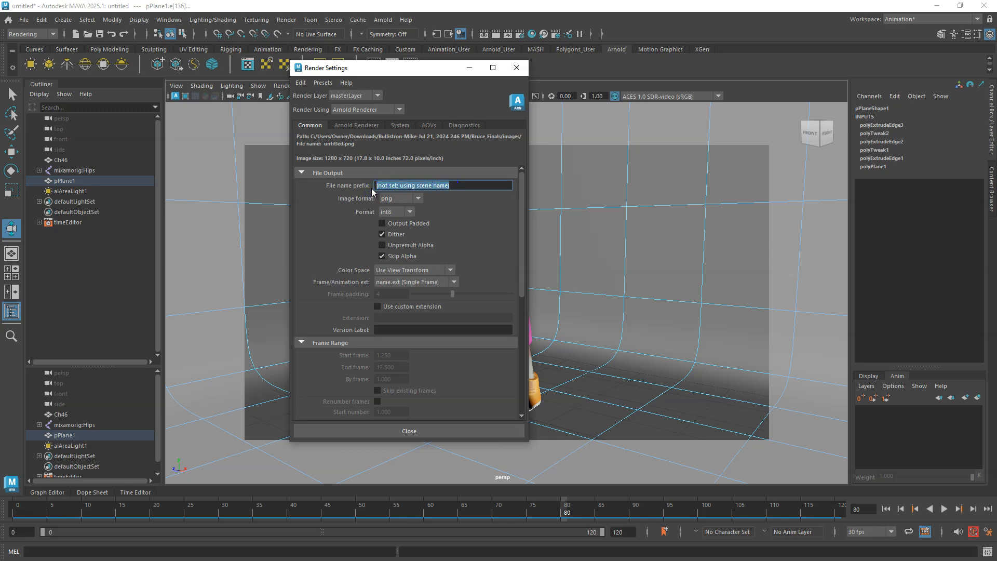
text(Girl)
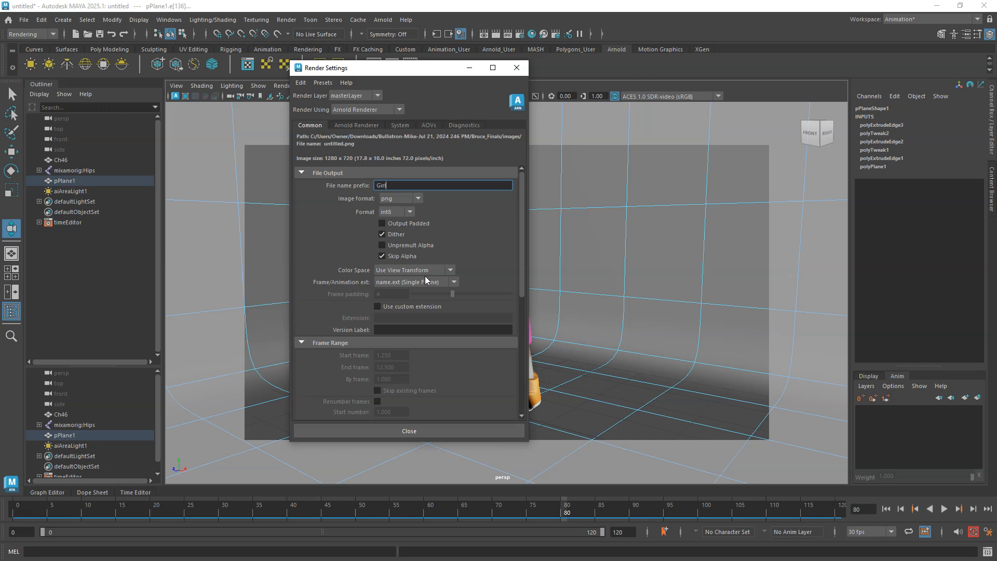
click(454, 282)
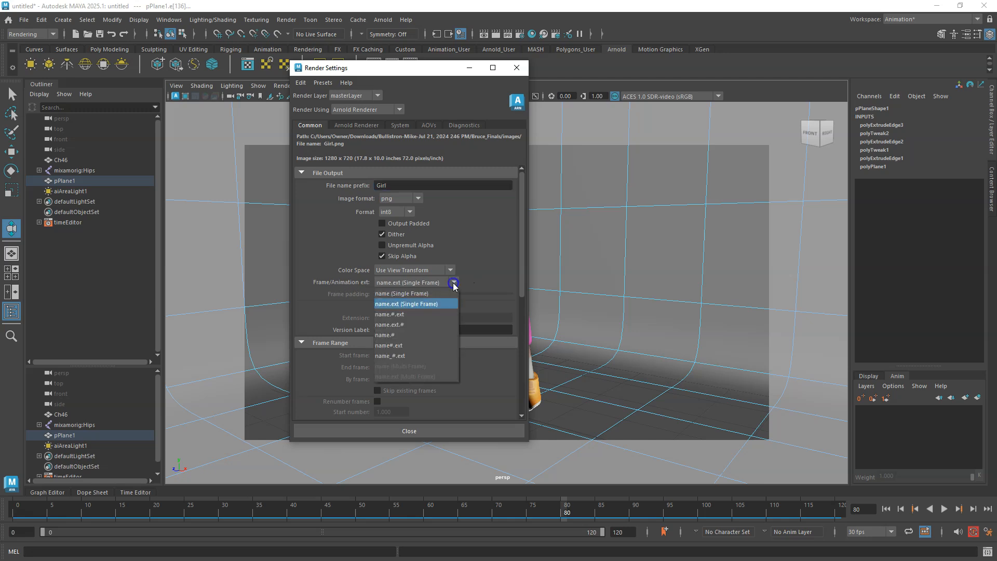
click(393, 356)
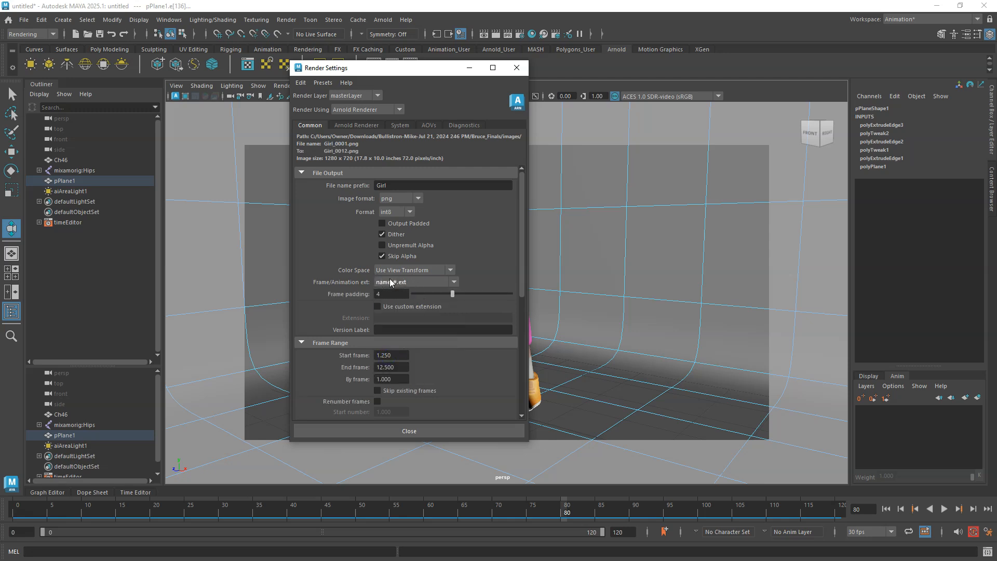
Set the render frame range from start frame 0 to end frame 120.
drag(522, 235, 522, 275)
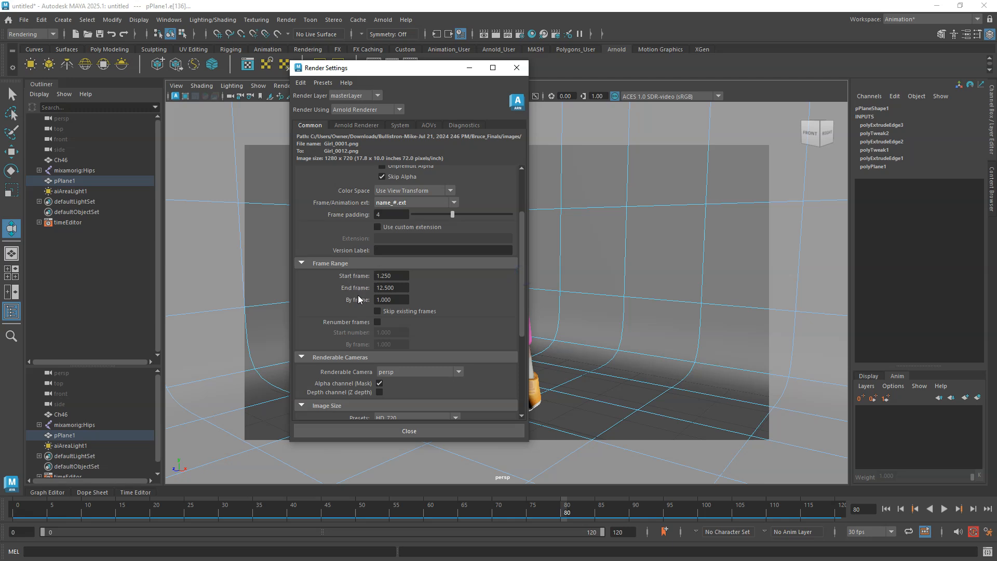
click(405, 273)
text(0)
key(Return)
click(397, 289)
text(120)
key(Return)
scroll(437, 306, up, 3)
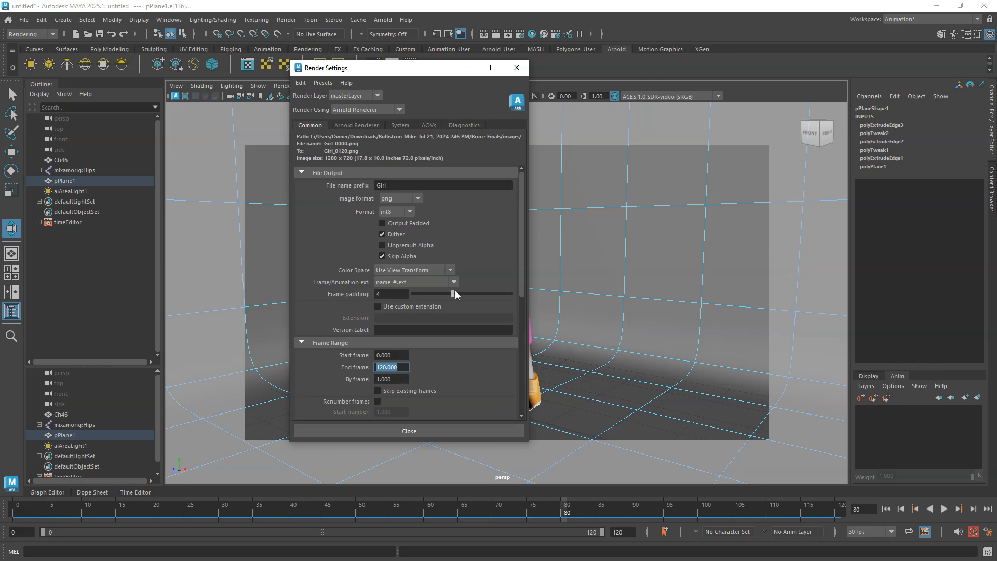
Review the renderable camera and image size settings, then close the render settings.
scroll(456, 291, down, 6)
scroll(461, 300, down, 1)
scroll(463, 303, up, 1)
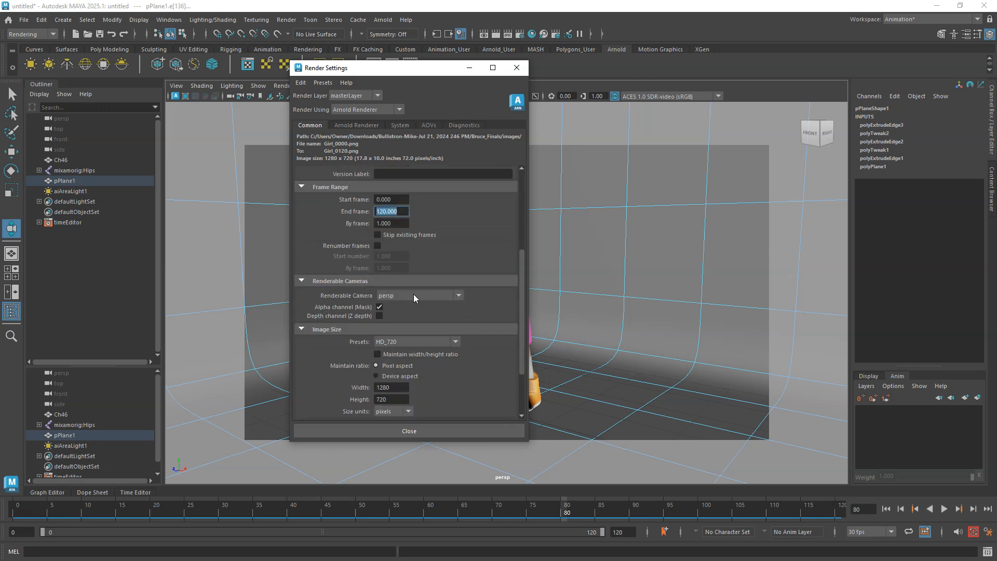
click(517, 68)
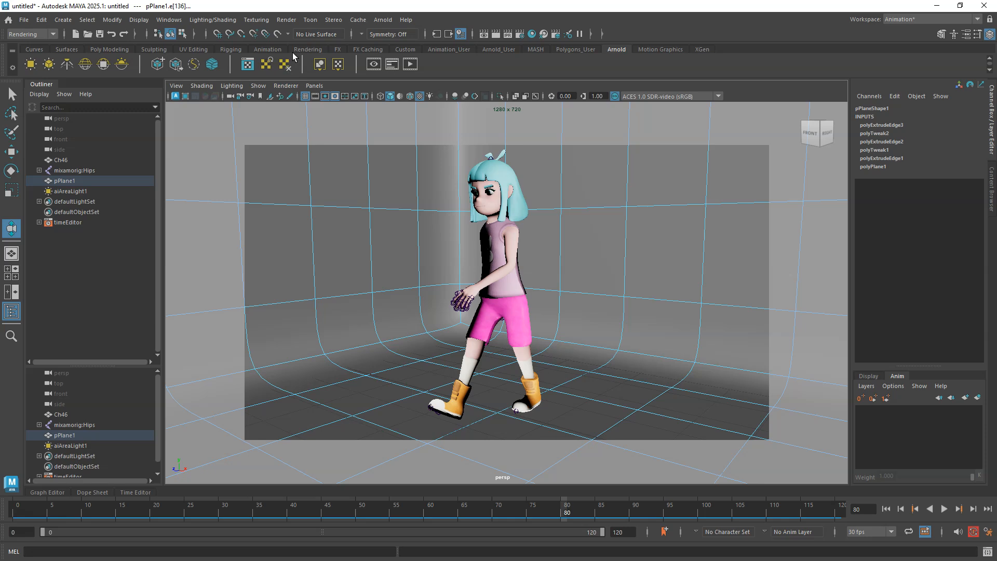
Render the sequence with the alternate output file location set to the E:/Redners folder.
click(286, 20)
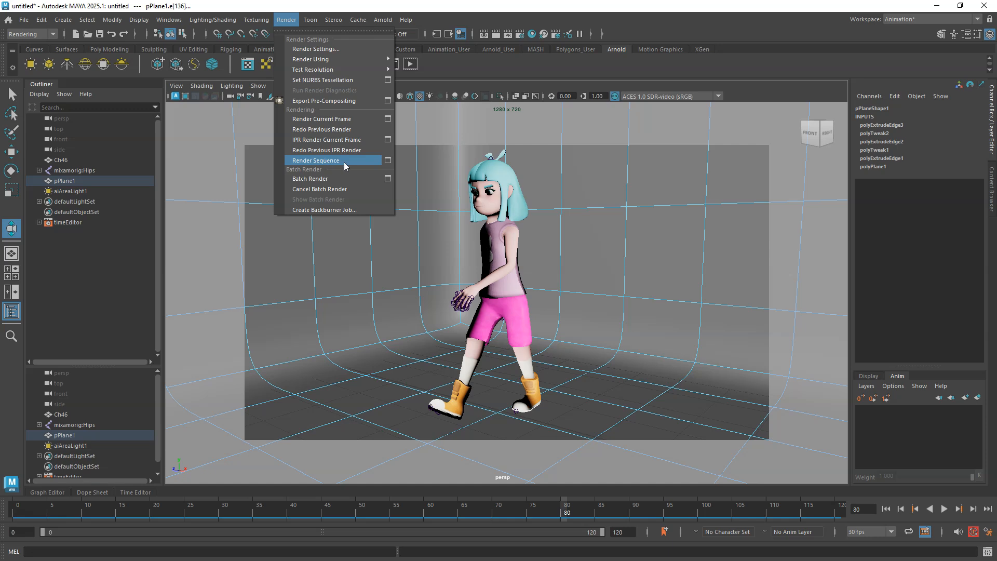
click(388, 160)
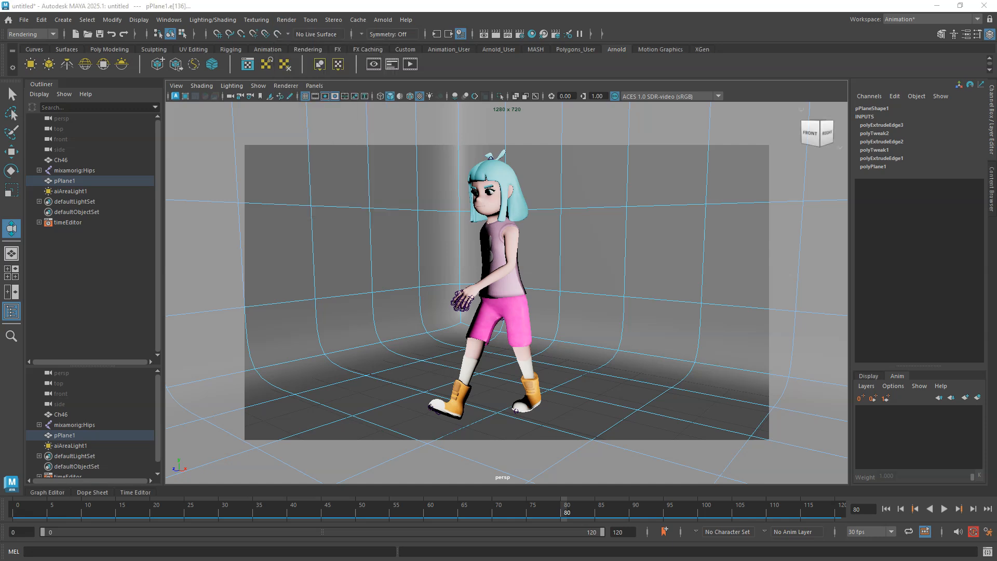
drag(603, 109, 433, 74)
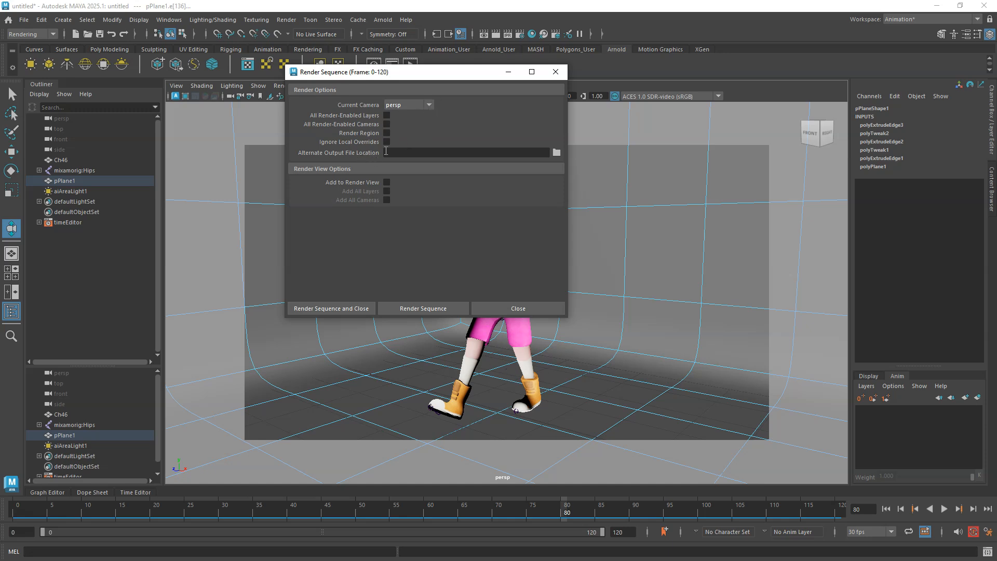
click(556, 154)
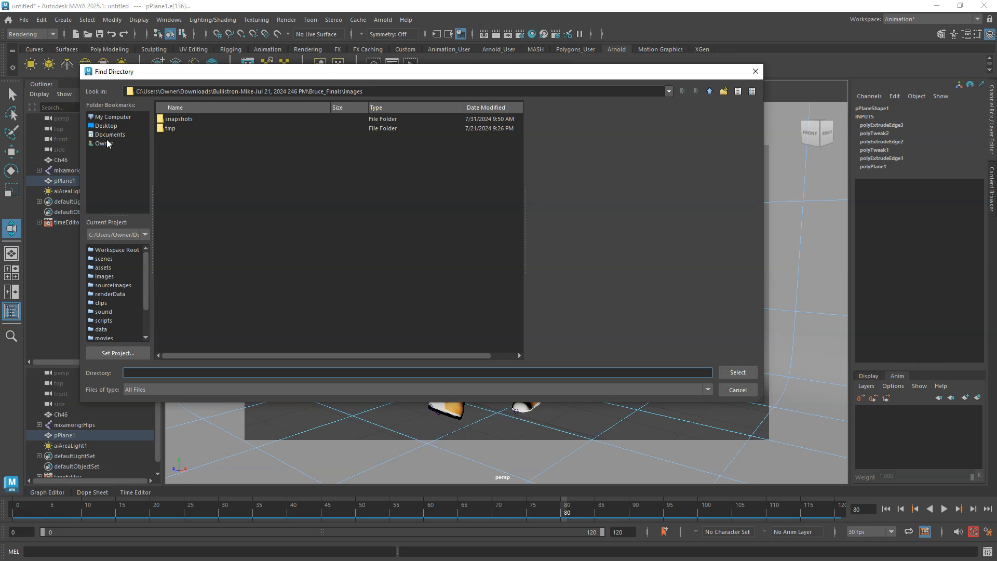
click(110, 117)
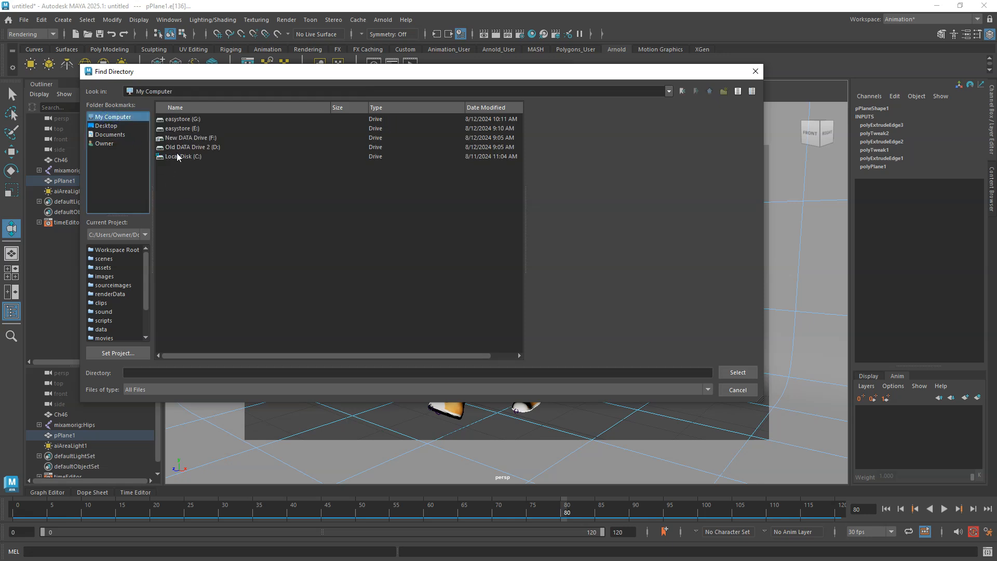
click(186, 128)
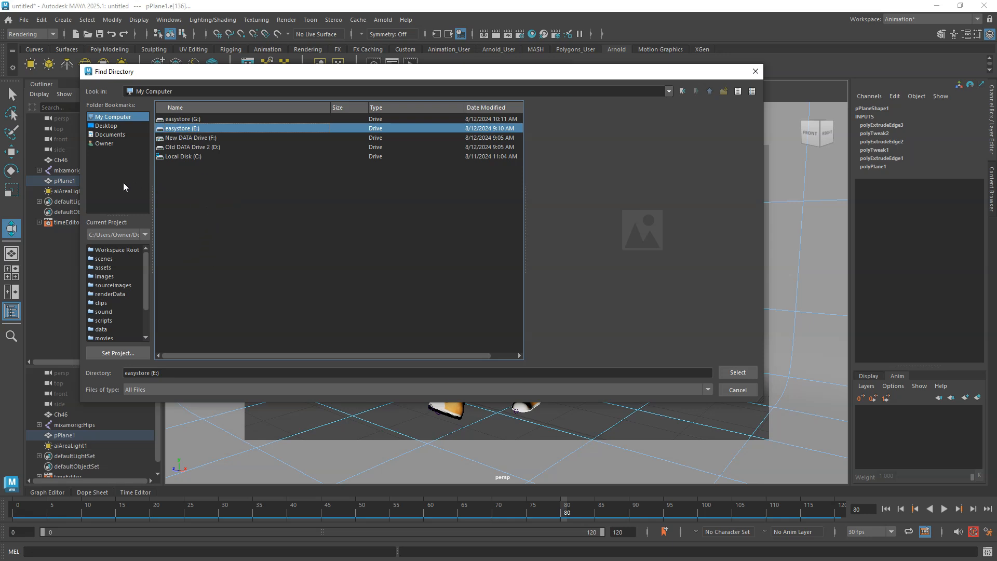
key(Return)
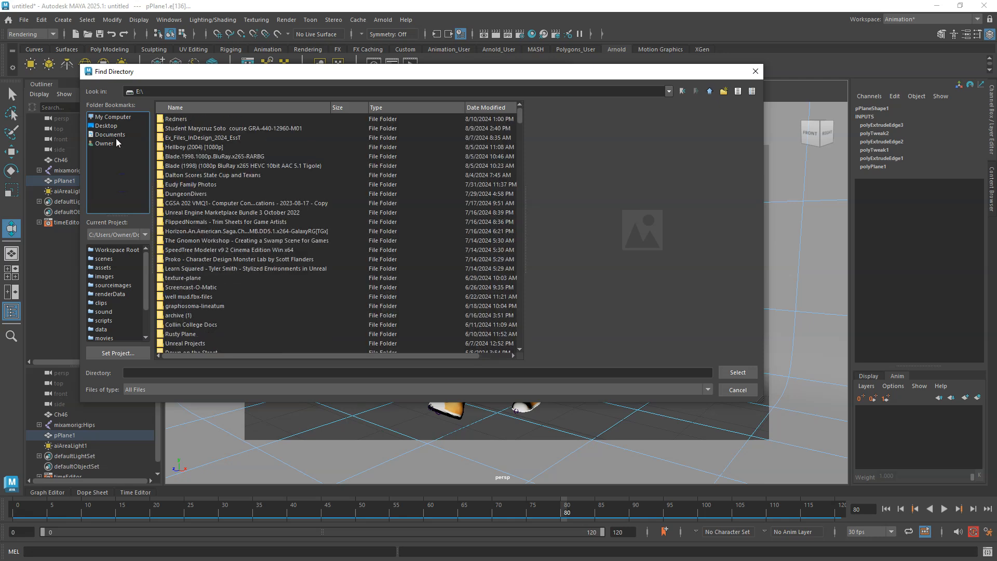
click(108, 116)
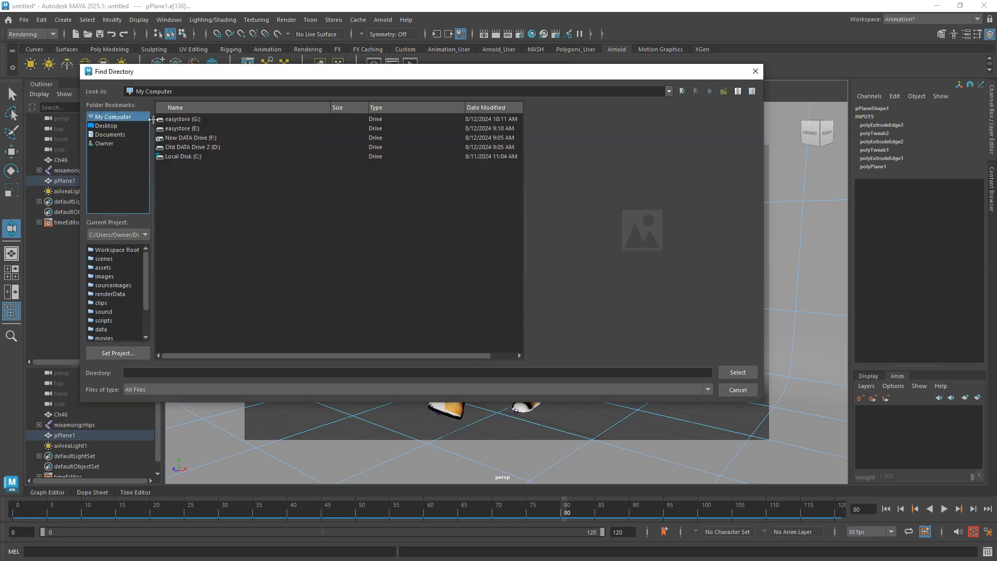
double_click(158, 127)
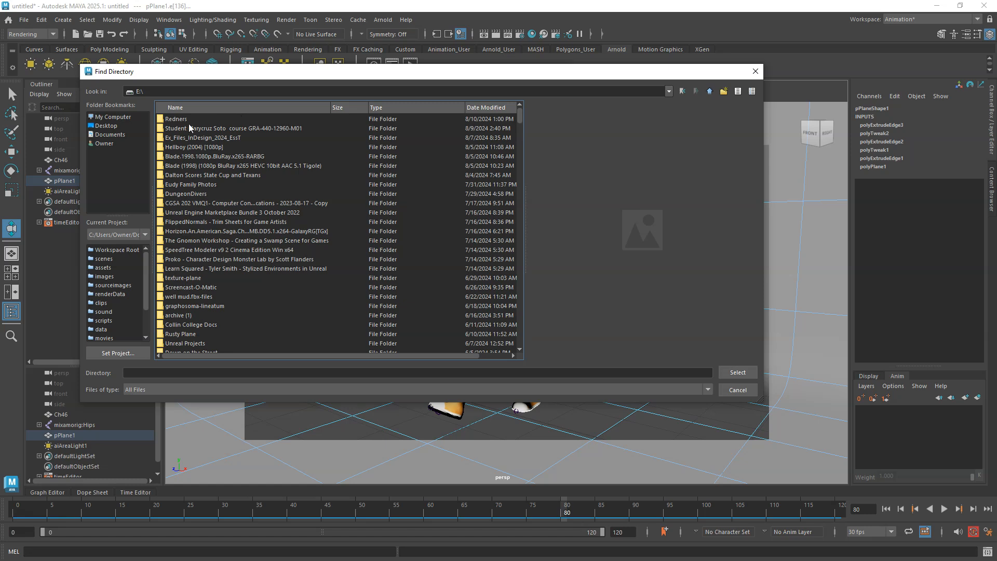
double_click(163, 120)
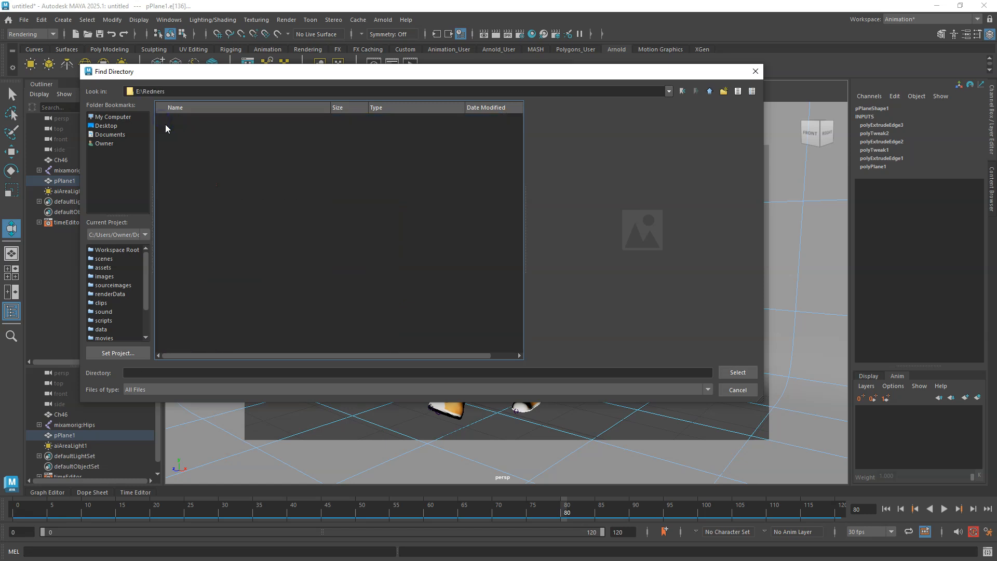
click(736, 372)
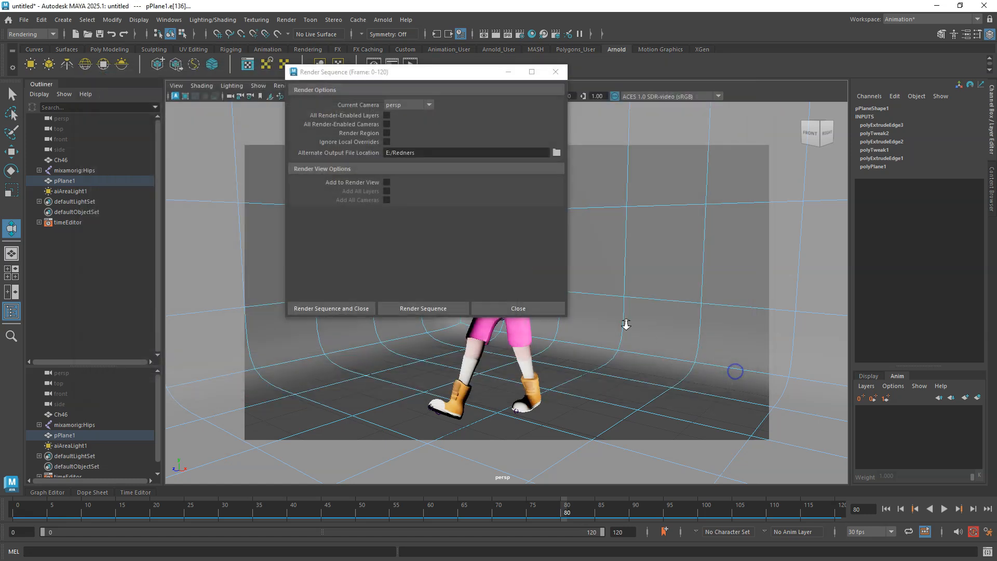
click(338, 307)
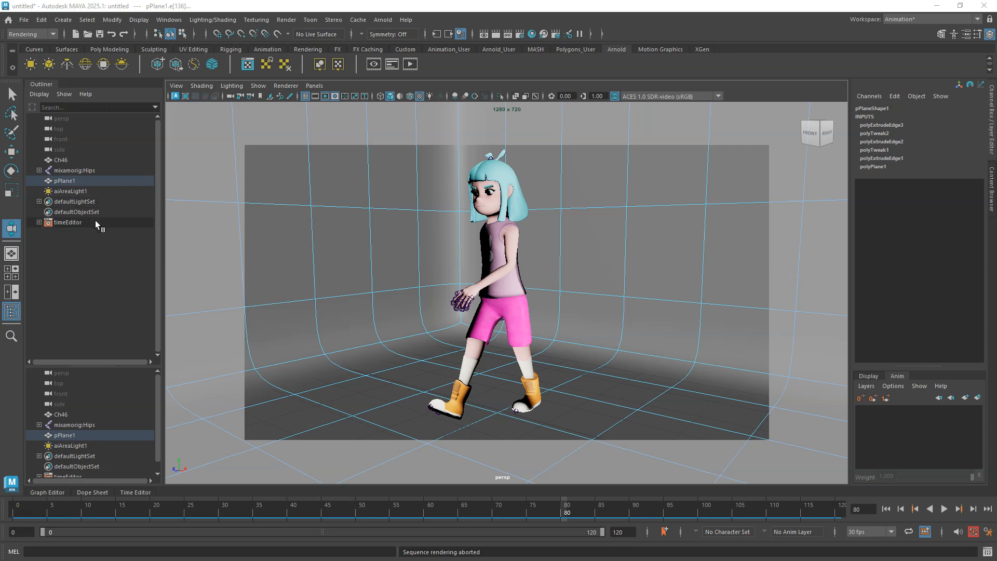
Set the Arnold area light's intensity to 150 and its exposure to 10.
click(66, 192)
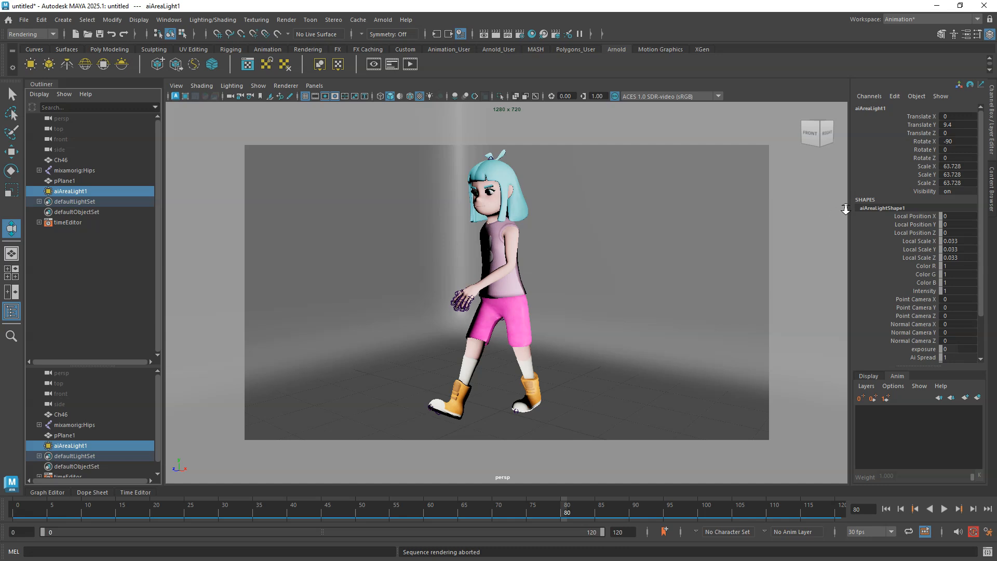
key(ctrl+a)
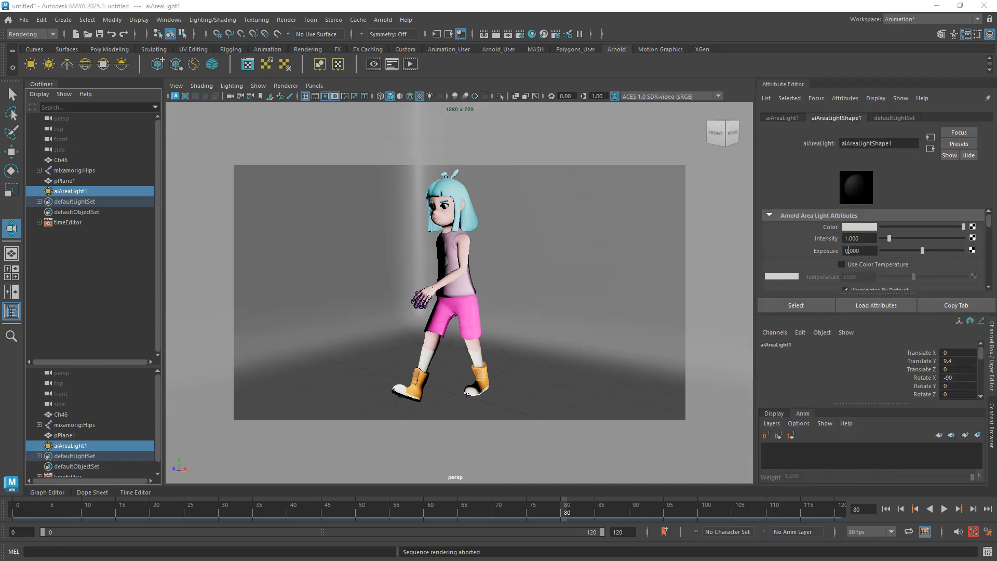
click(861, 239)
text(150)
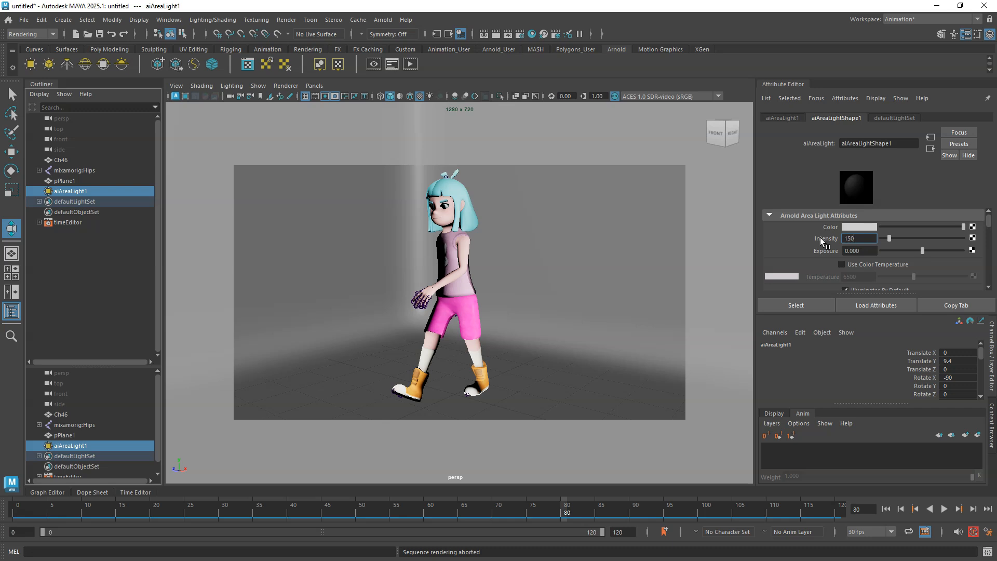
key(Return)
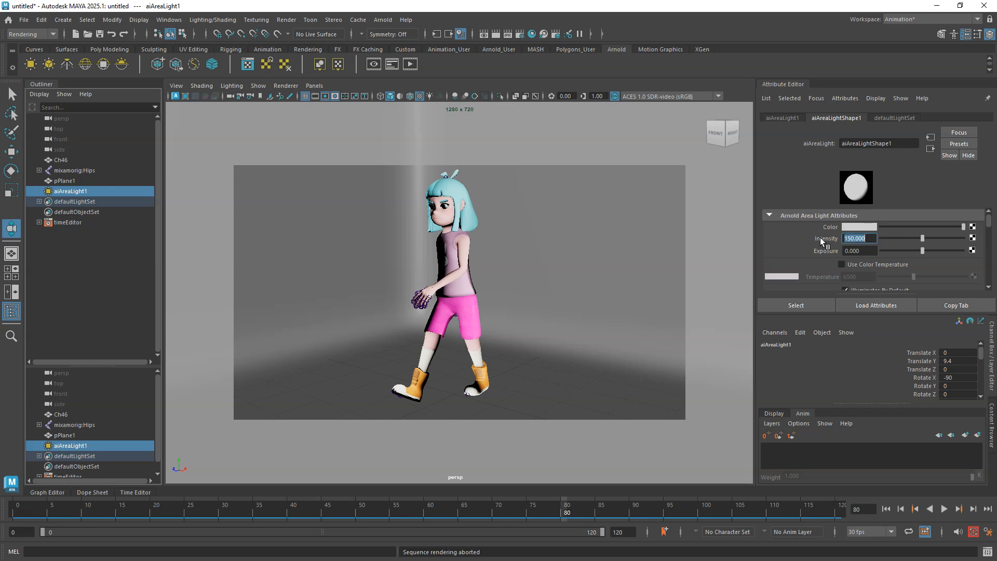
click(857, 250)
text(10)
key(Return)
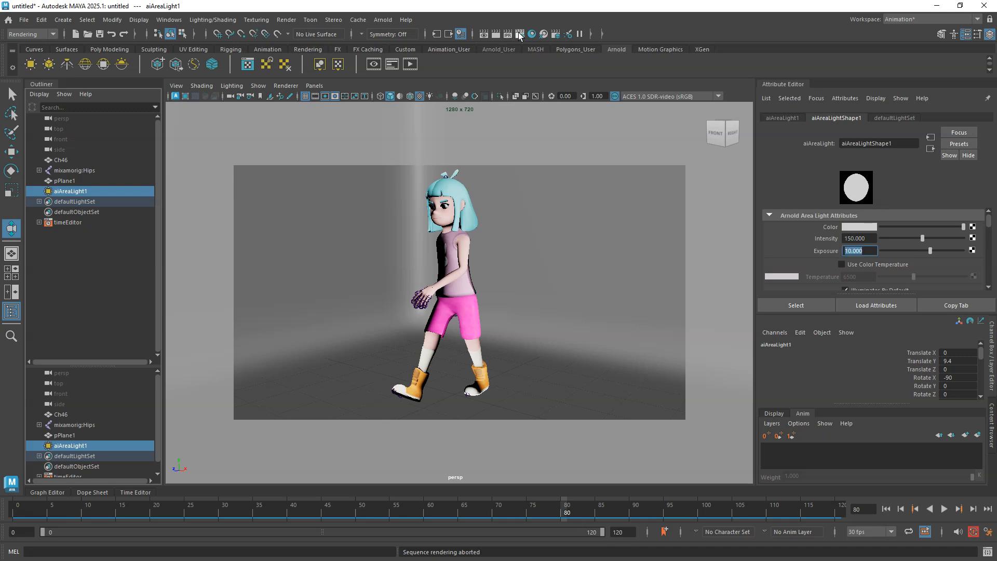
Preview a test render of the scene in the Arnold RenderView.
click(486, 33)
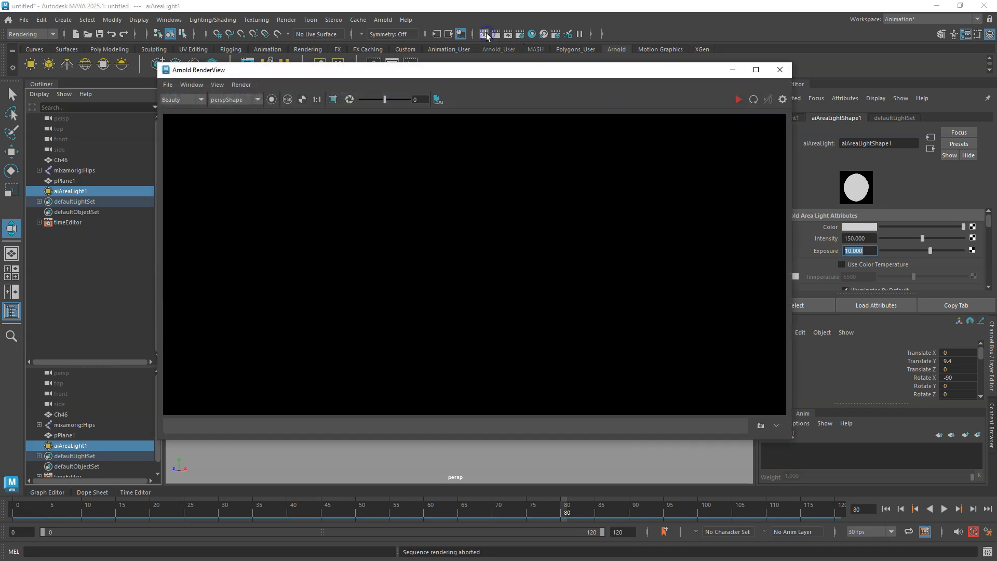
drag(518, 69, 469, 62)
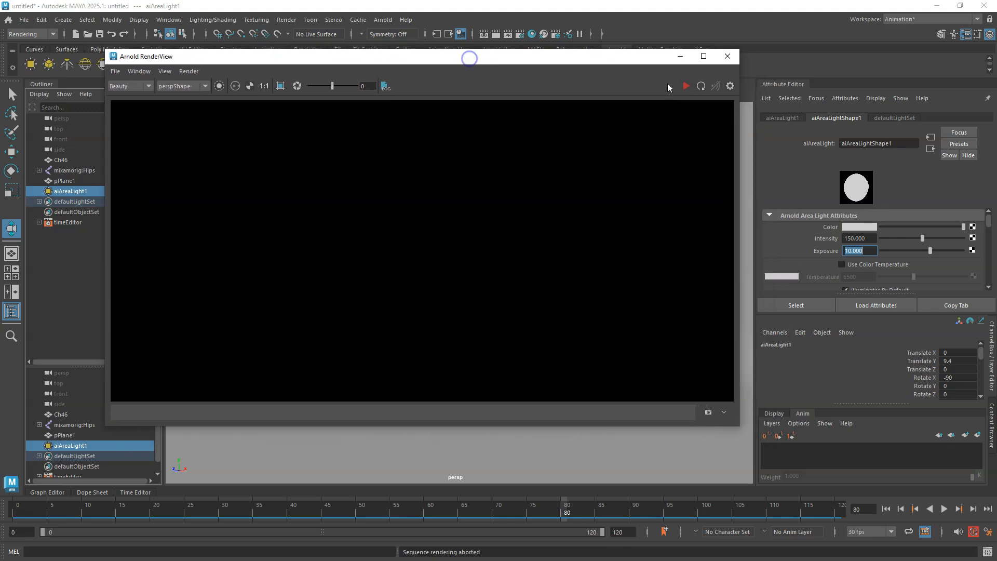
click(685, 86)
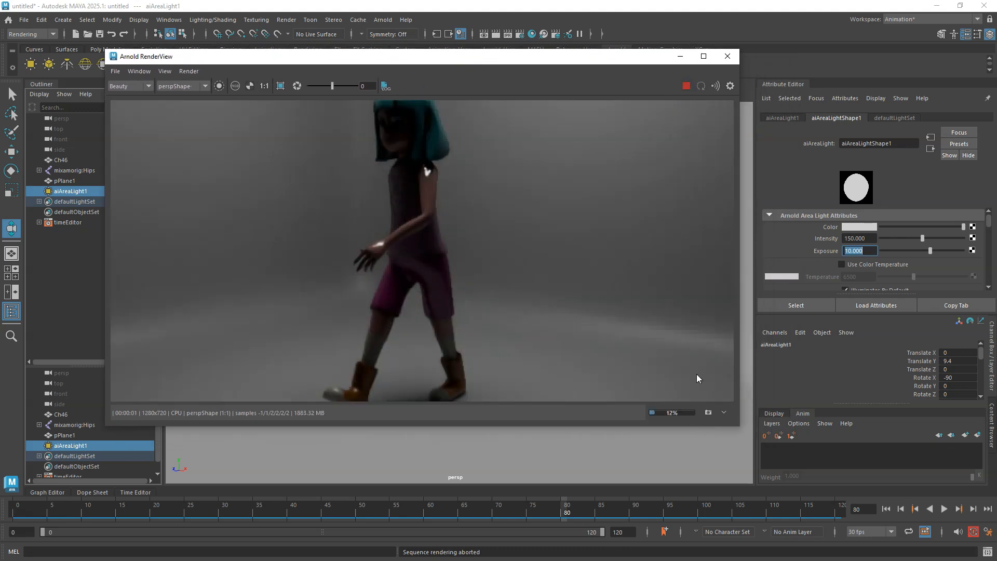
scroll(609, 327, down, 2)
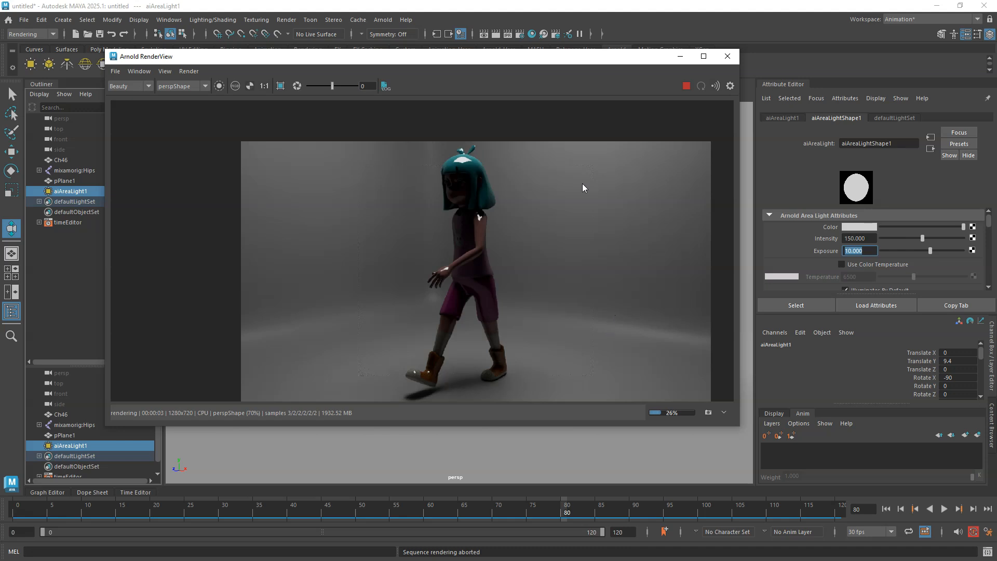
drag(527, 64, 511, 51)
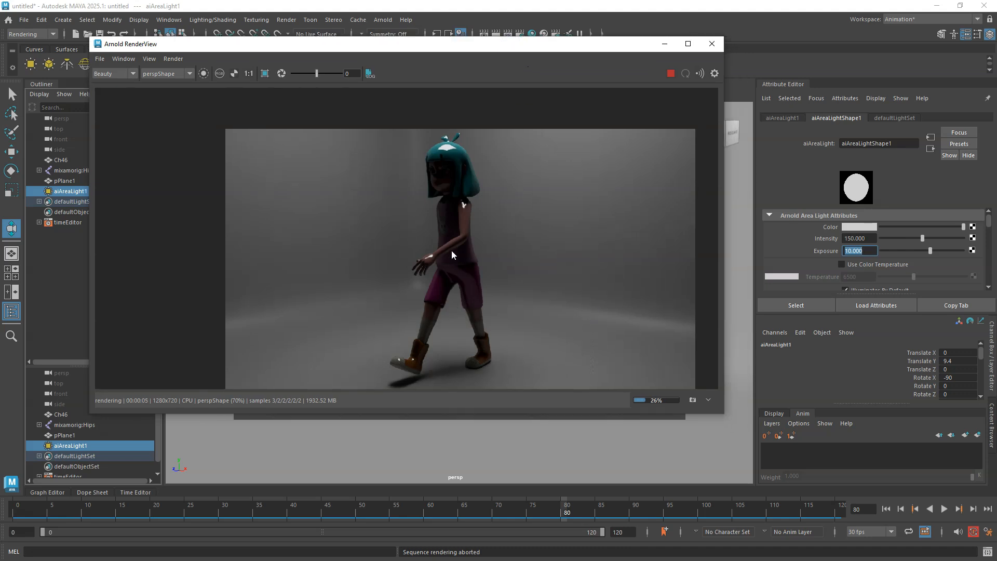
click(711, 45)
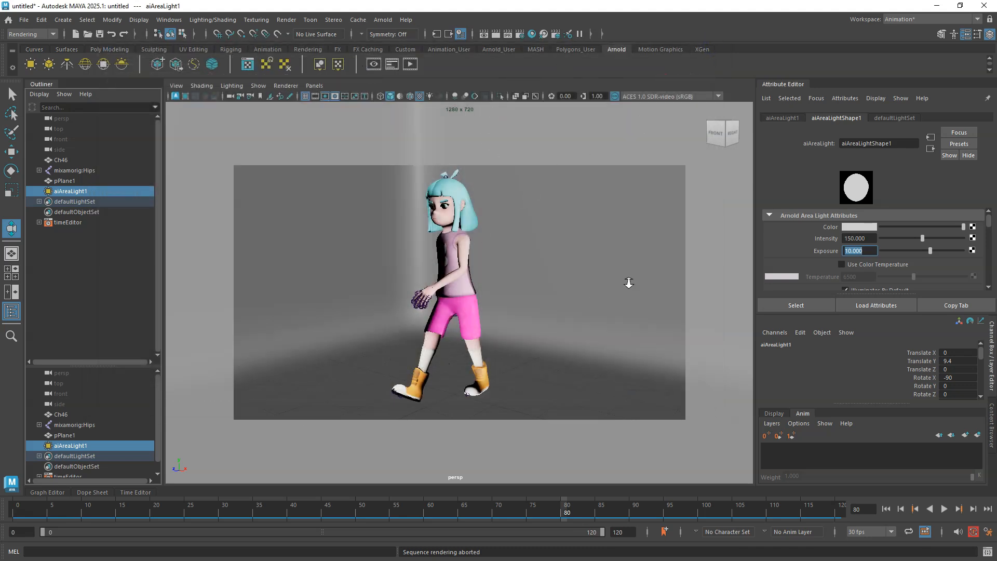
Open the Hypershade and graph the character's material network from the viewport selection.
click(532, 34)
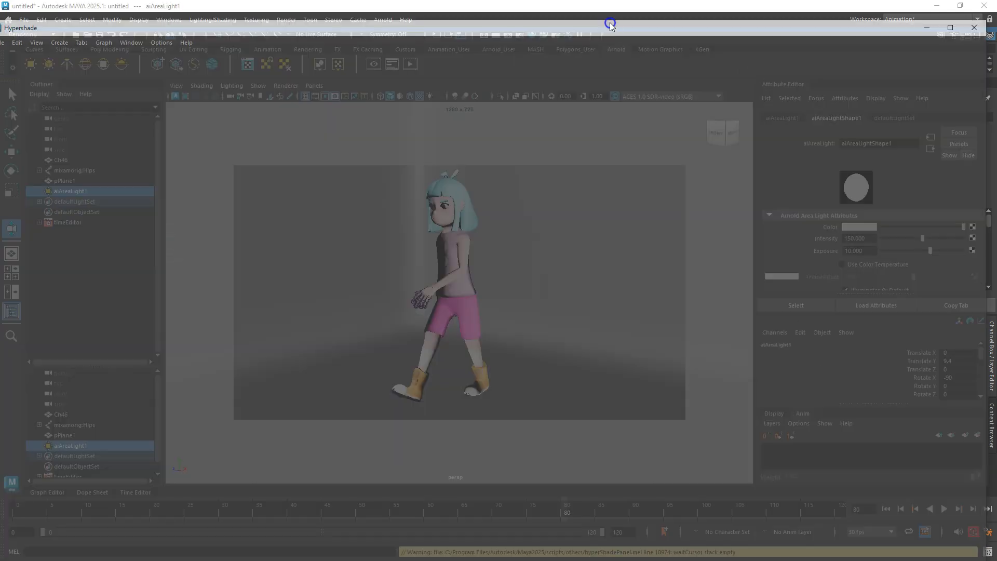
drag(610, 24, 631, 295)
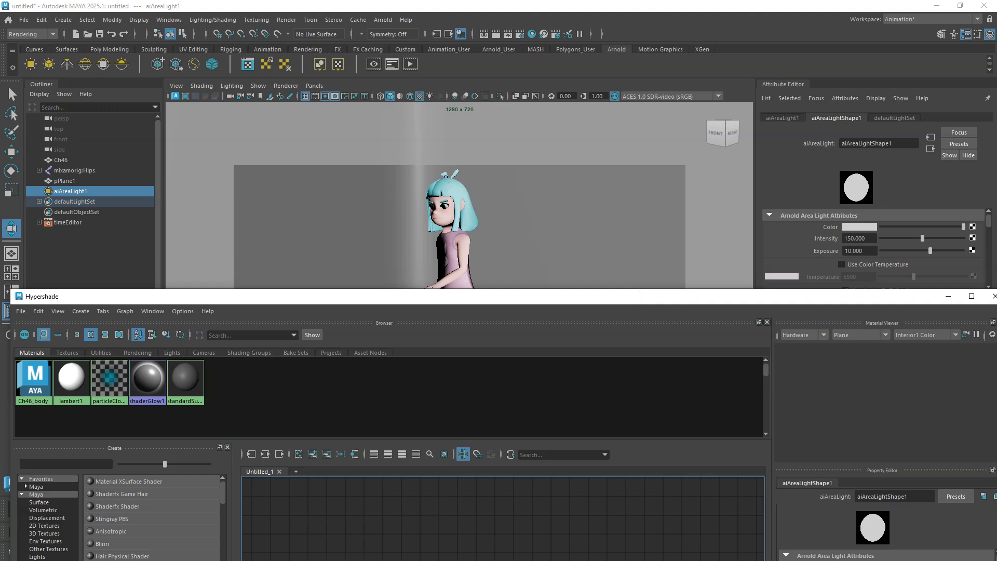
click(12, 94)
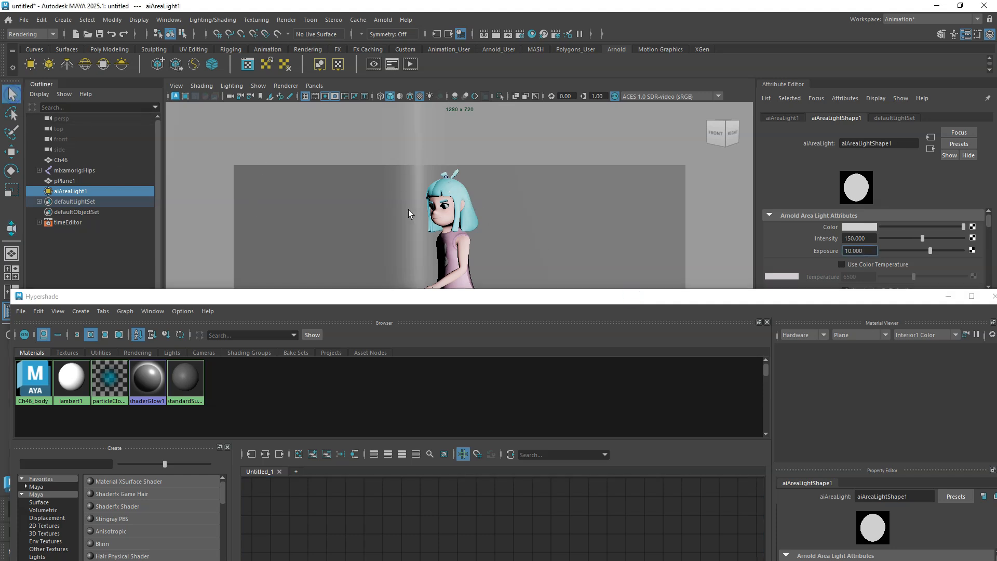
click(459, 193)
drag(512, 301, 488, 90)
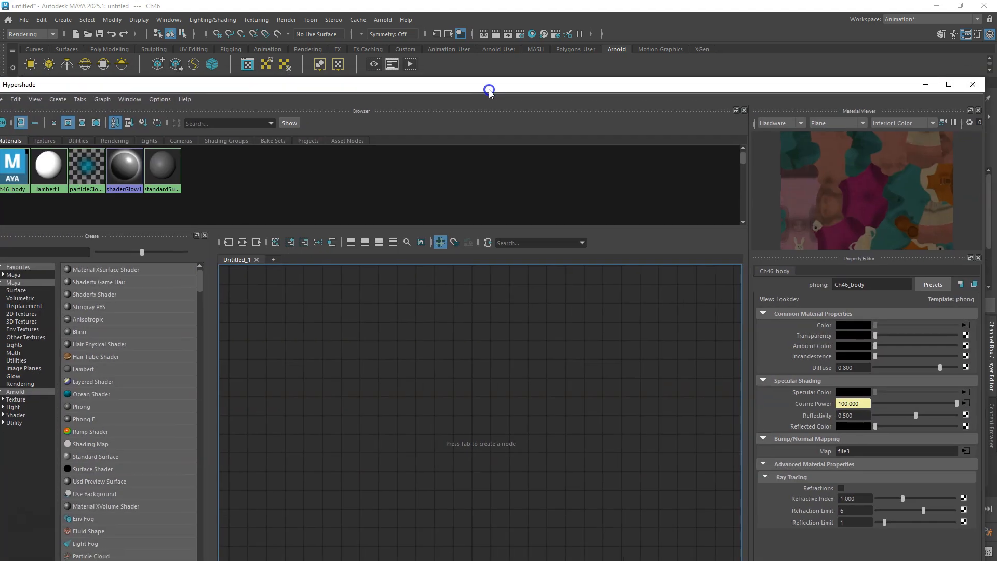
right_click(435, 328)
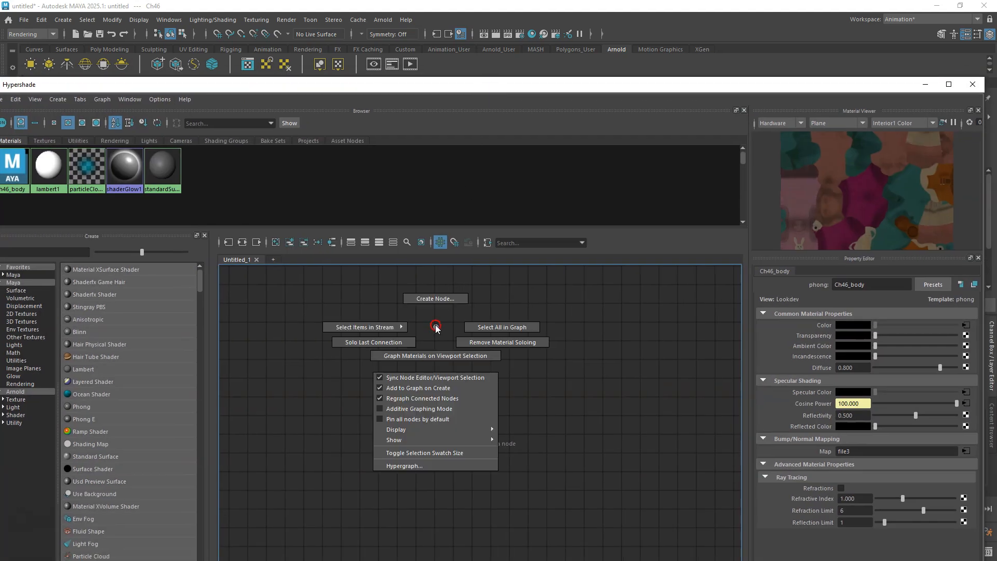
click(435, 355)
drag(745, 89, 668, 72)
click(871, 68)
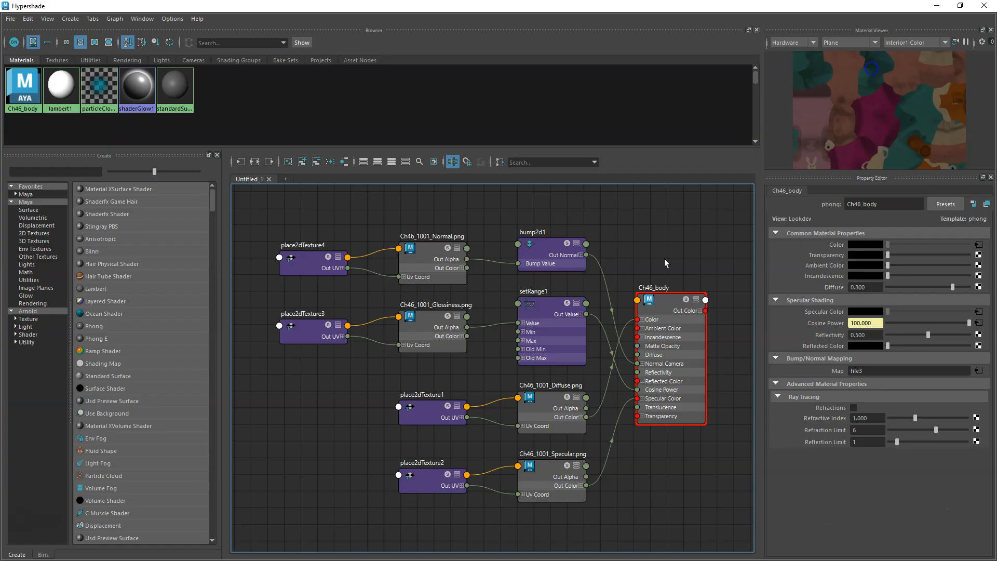
Create an aiStandardSurface shader in the Hypershade graph next to the Ch46_body material.
alt+middle_drag(646, 258, 543, 267)
scroll(584, 271, down, 2)
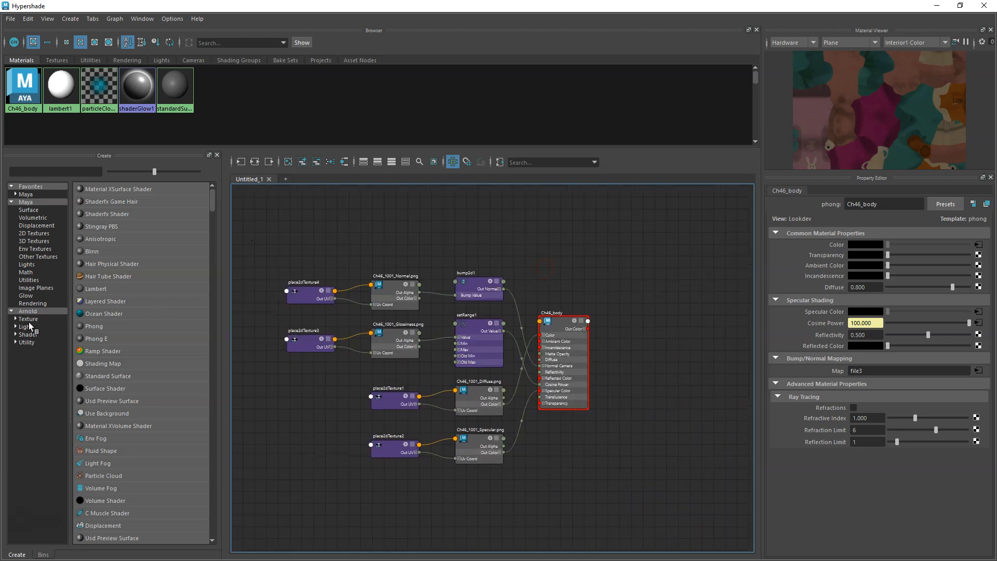
click(29, 335)
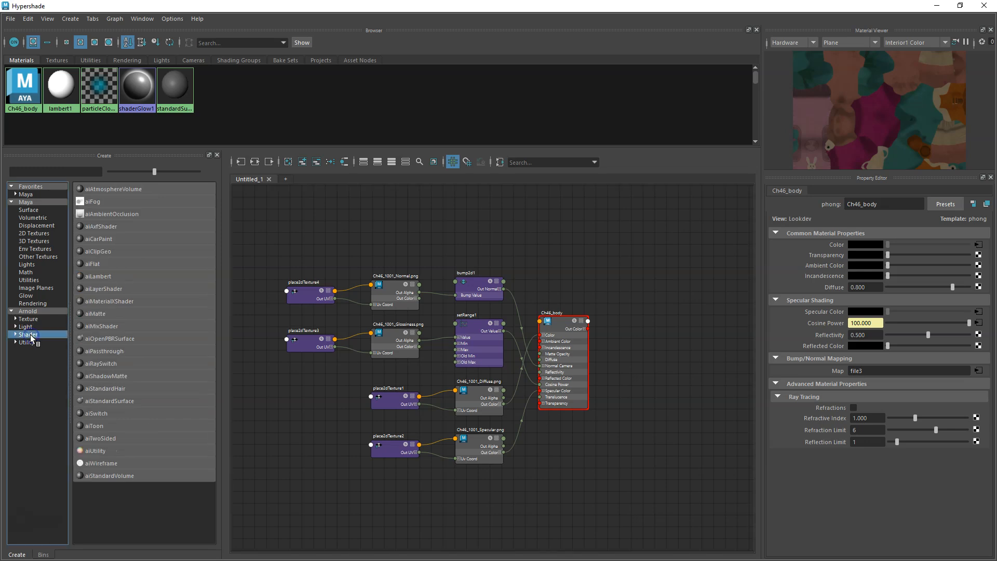
click(108, 400)
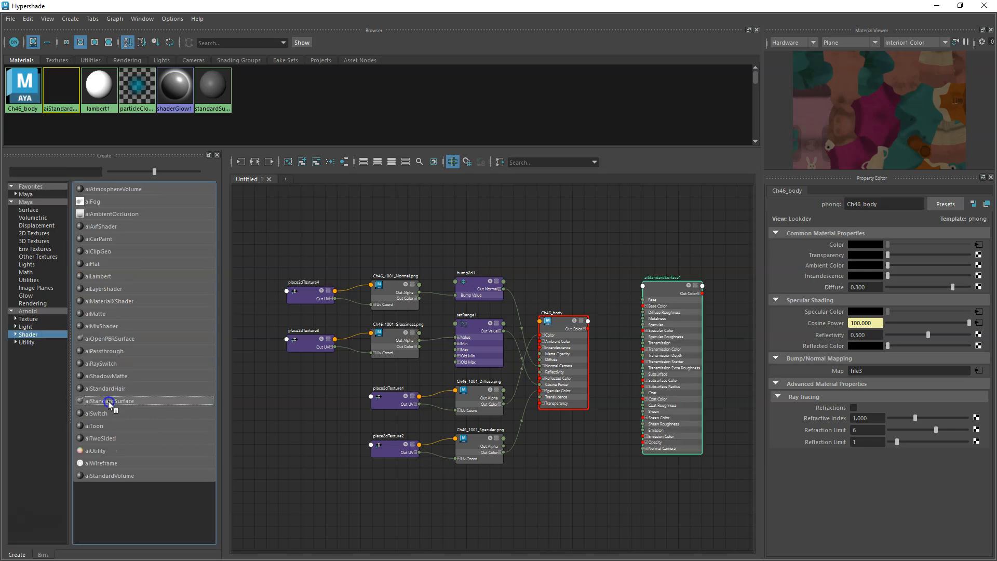
scroll(598, 272, up, 4)
scroll(593, 299, down, 4)
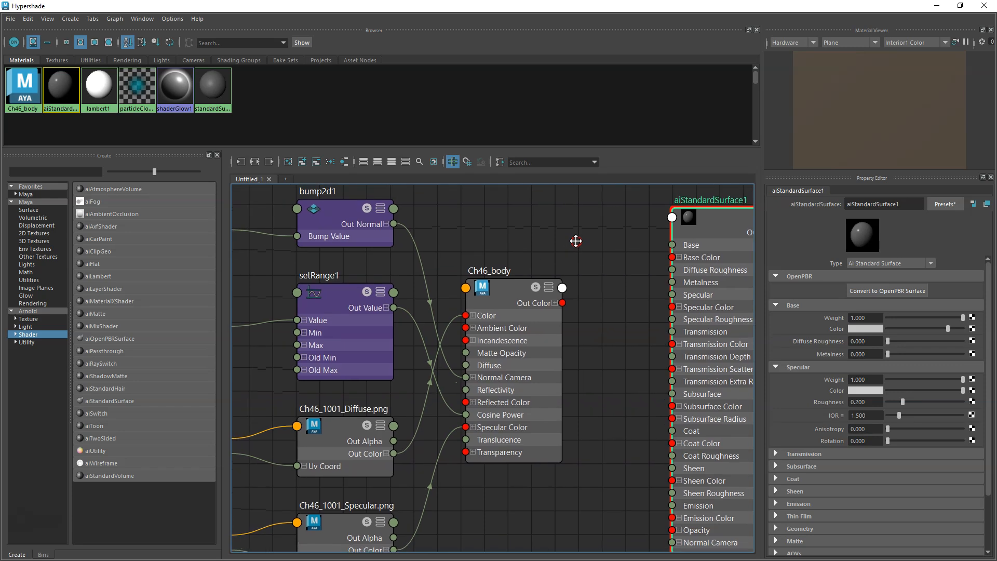
Connect the bump2d1 normal output to aiStandardSurface1's Normal Camera input.
alt+middle_drag(580, 270, 590, 252)
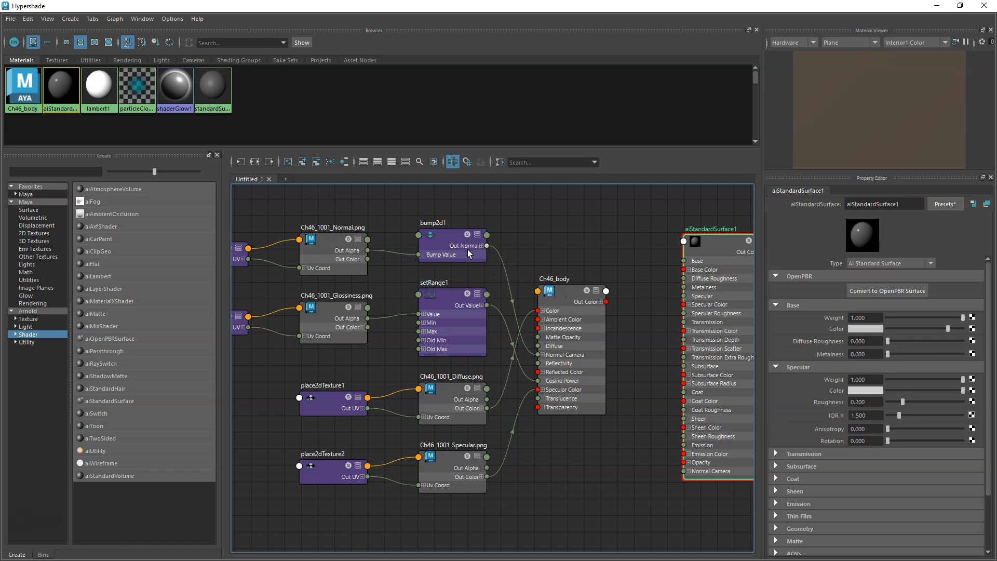
mouse_move(488, 248)
mouse_down()
mouse_move(612, 312)
mouse_move(682, 474)
mouse_up()
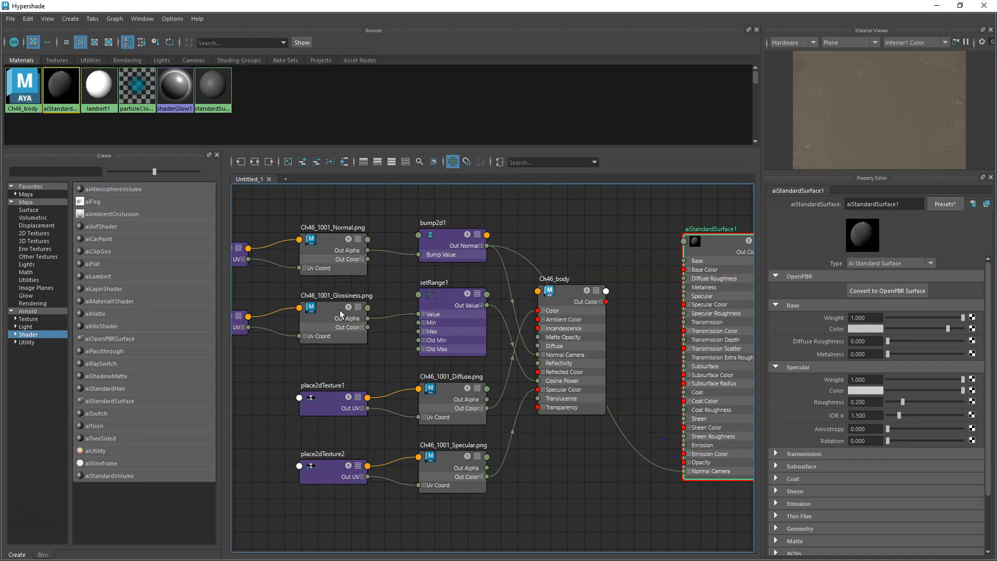
Connect the specular texture's color to aiStandardSurface1's Specular Color and the diffuse texture's color to its Base Color.
click(447, 296)
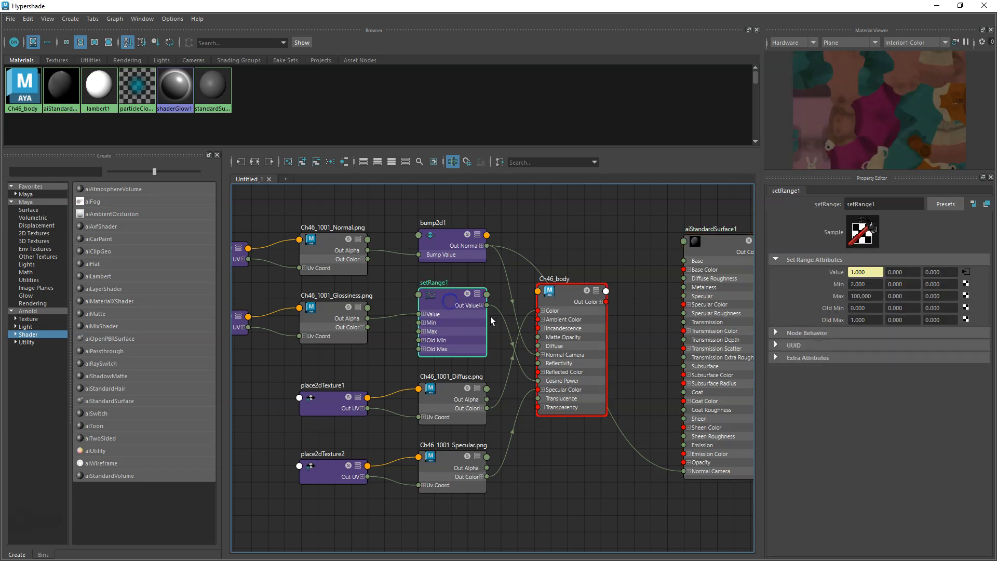
middle_drag(555, 257, 462, 252)
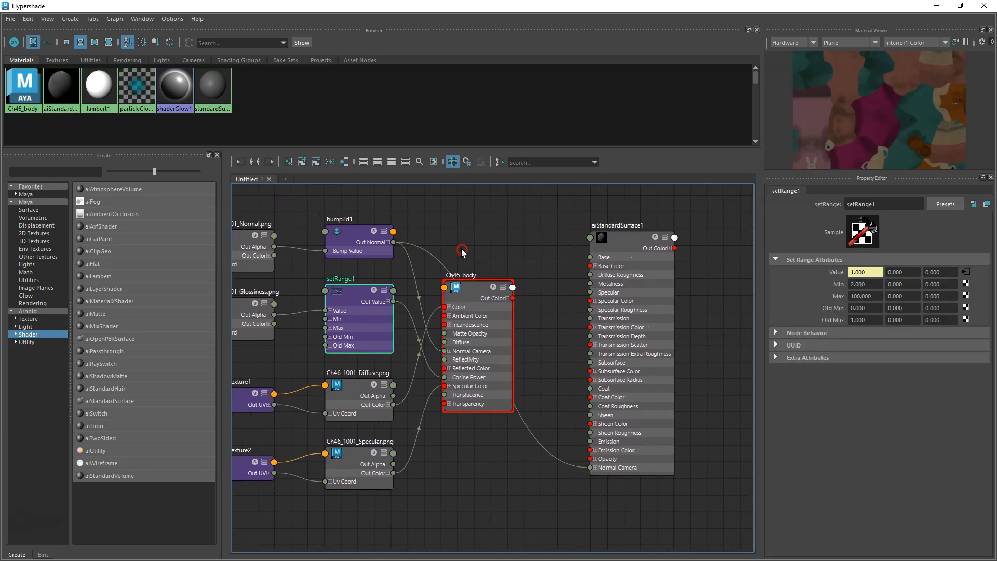
mouse_move(263, 370)
middle_down()
mouse_move(354, 341)
mouse_move(297, 390)
mouse_move(276, 361)
middle_up()
click(364, 453)
drag(408, 471, 604, 300)
click(370, 387)
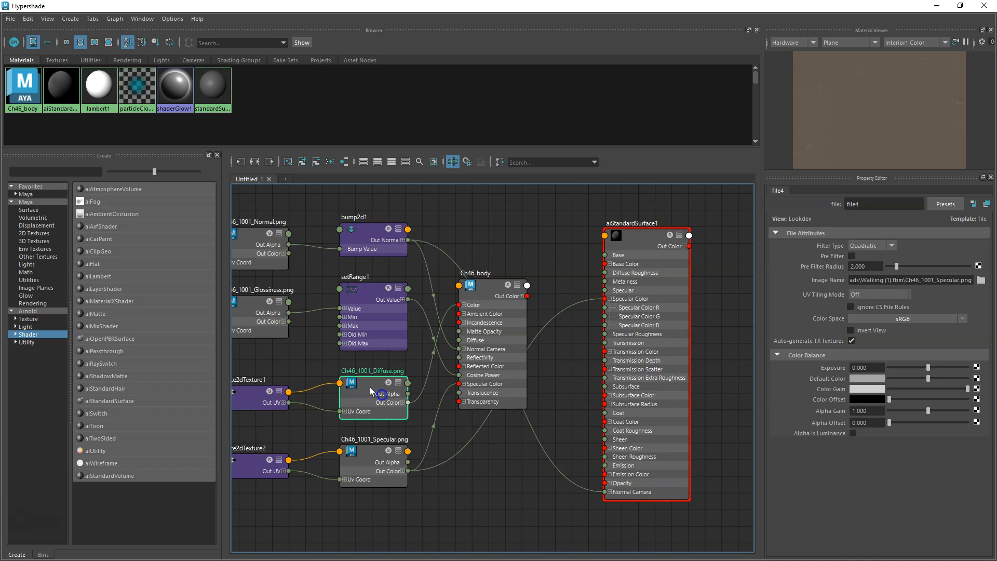
drag(407, 402, 604, 264)
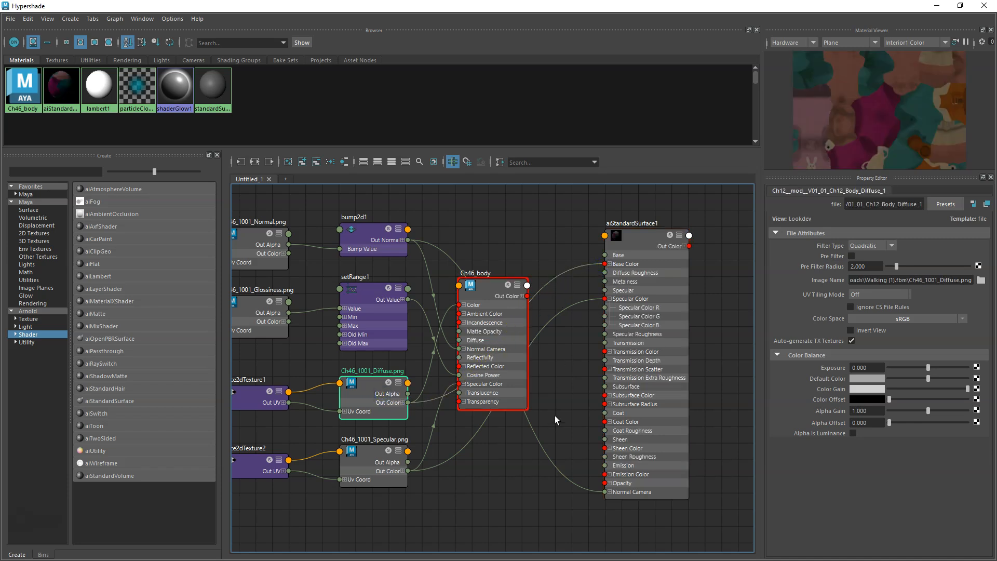
Try connecting setRange1's output to an aiStandardSurface1 specular input, then pull the connection off.
click(363, 294)
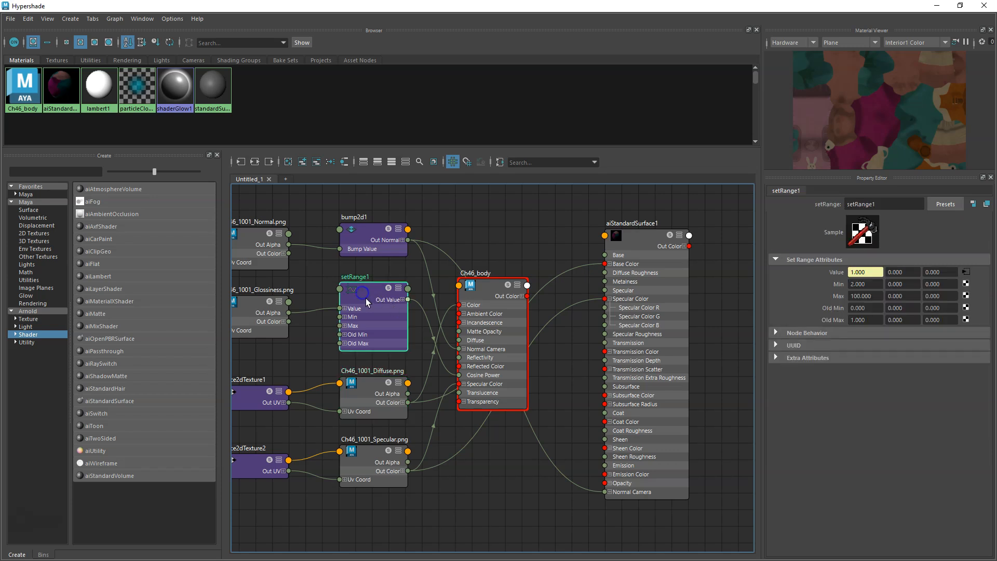
drag(409, 300, 605, 319)
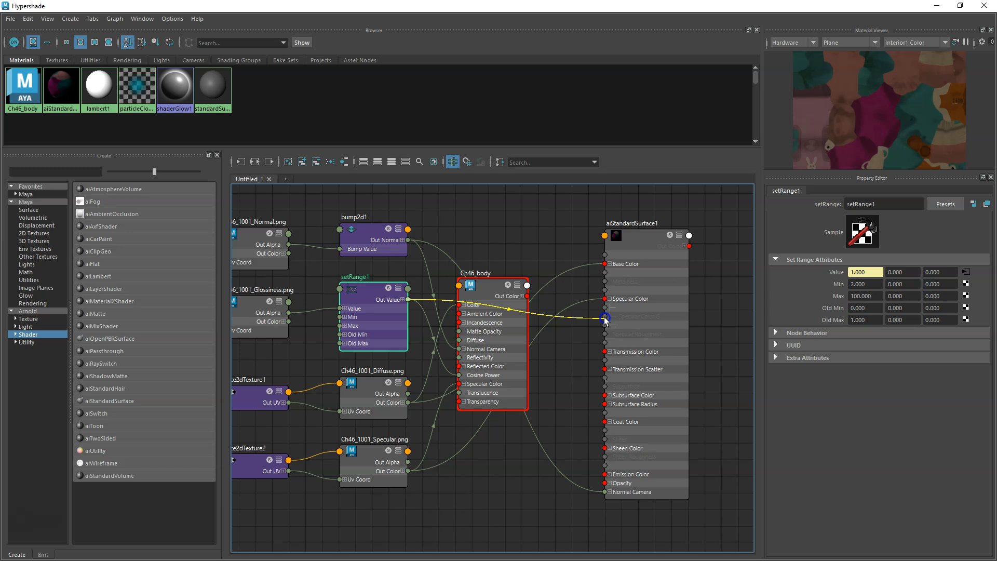
drag(604, 317, 528, 234)
Delete the glossiness texture chain, setRange1 and the old Ch46_body material from the graph.
click(362, 298)
scroll(387, 335, down, 3)
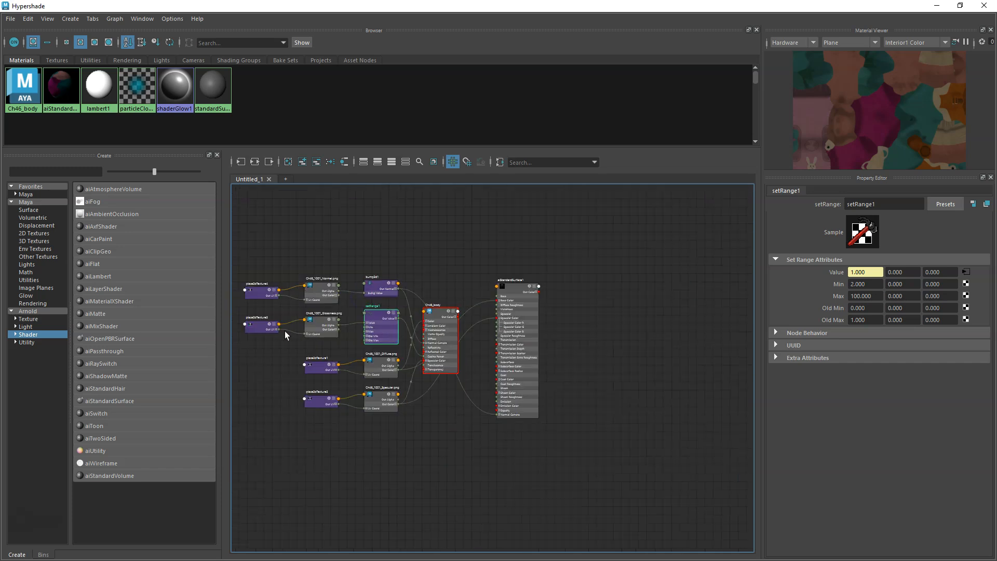
scroll(284, 330, up, 3)
drag(249, 296, 473, 337)
key(Delete)
click(590, 343)
key(Delete)
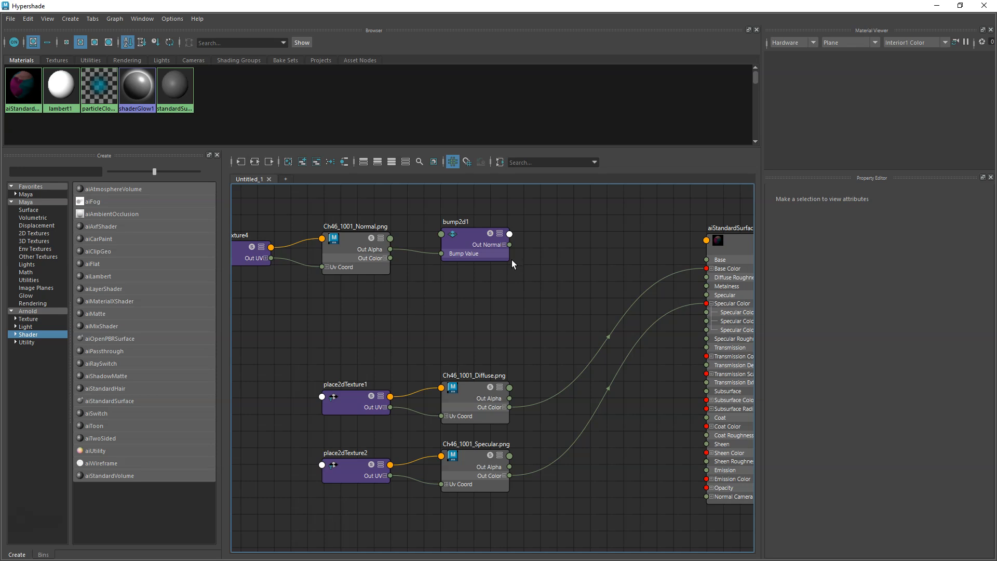
Reconnect bump2d1 to aiStandardSurface1's Normal Camera and rearrange the texture nodes neatly beside the shader.
drag(509, 244, 705, 497)
drag(247, 210, 496, 319)
drag(470, 253, 507, 522)
drag(316, 314, 466, 460)
drag(472, 398, 516, 261)
drag(288, 452, 522, 423)
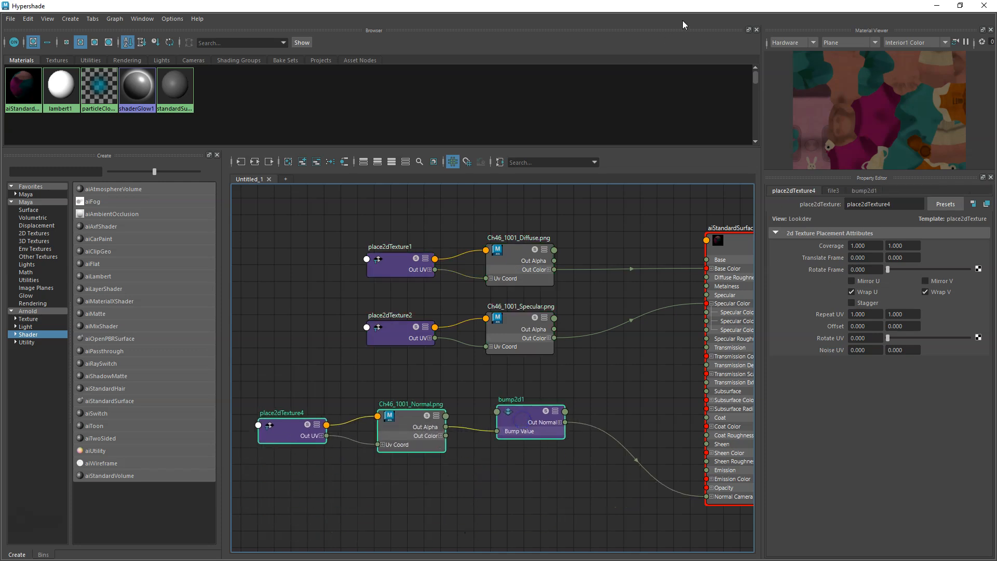
alt+middle_drag(647, 182, 384, 234)
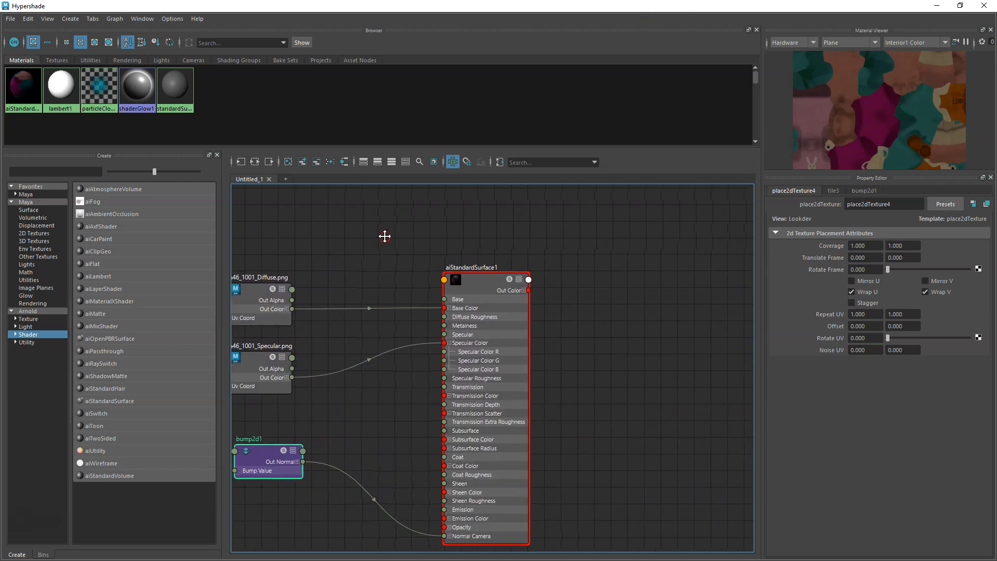
Select the Ch46 character and assign aiStandardSurface1 to it.
click(960, 6)
drag(479, 78, 556, 363)
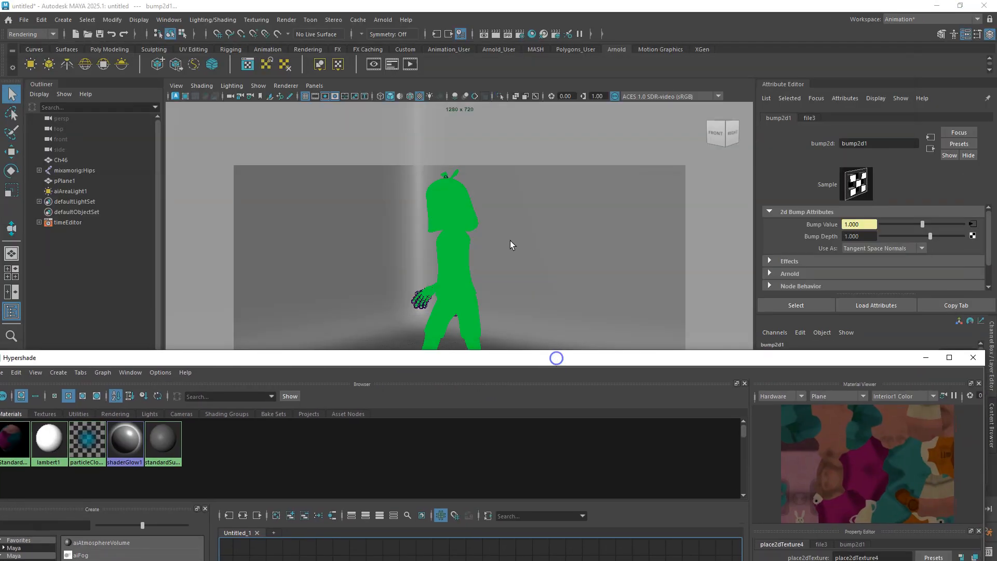
click(61, 160)
drag(447, 359, 437, 74)
right_click(445, 346)
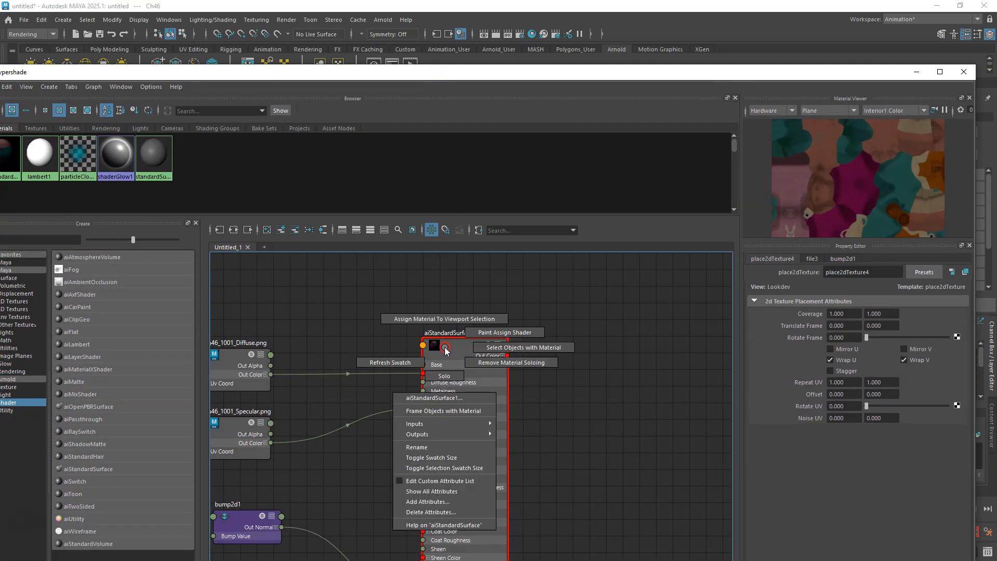
click(444, 321)
Set aiStandardSurface1's specular roughness to 0.6.
drag(467, 75, 513, 11)
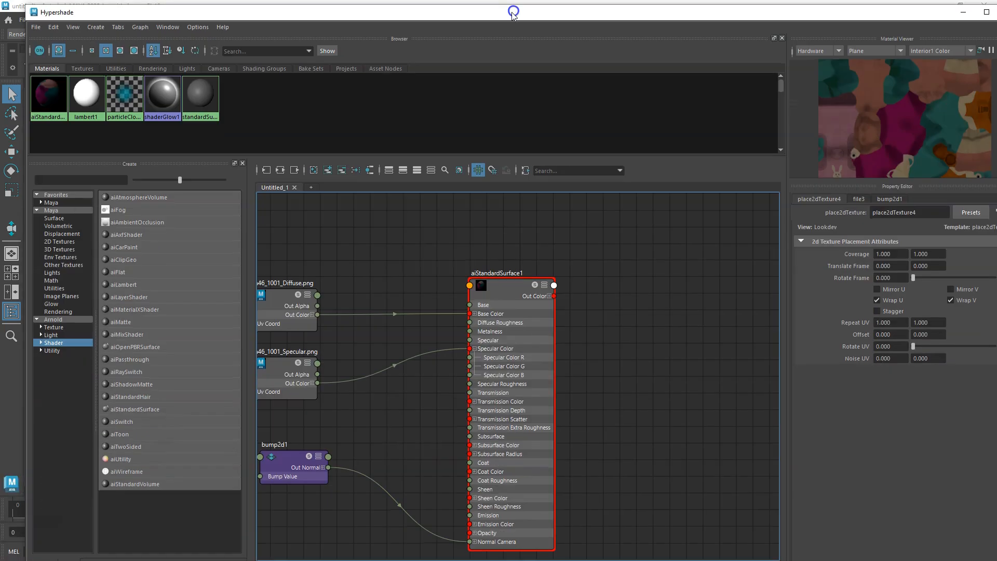
click(512, 283)
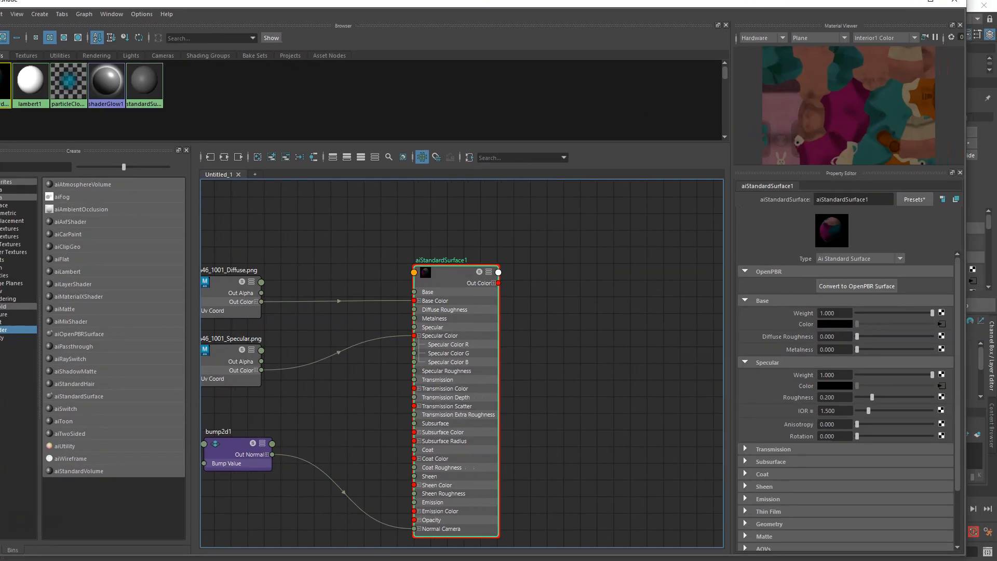
click(461, 286)
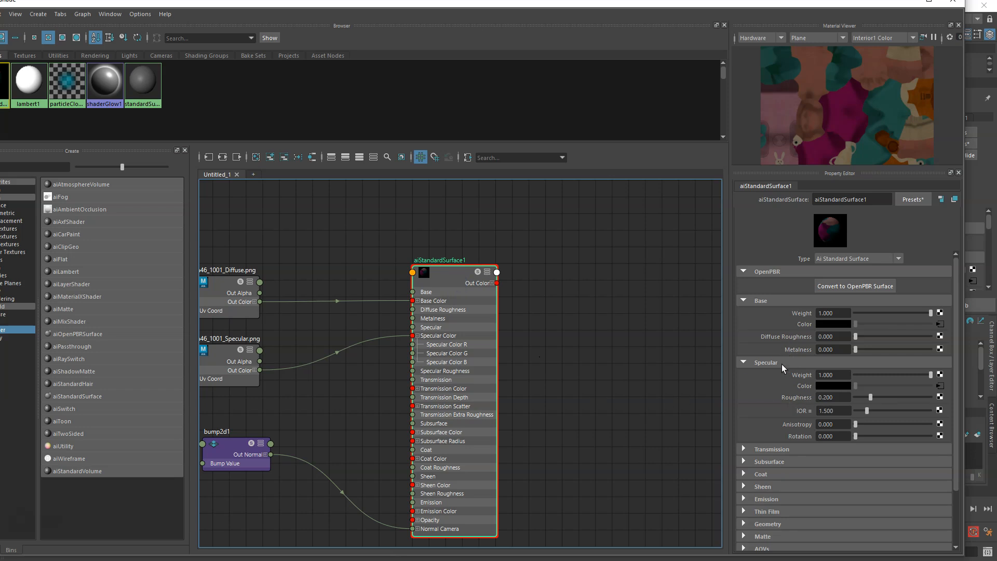
click(837, 398)
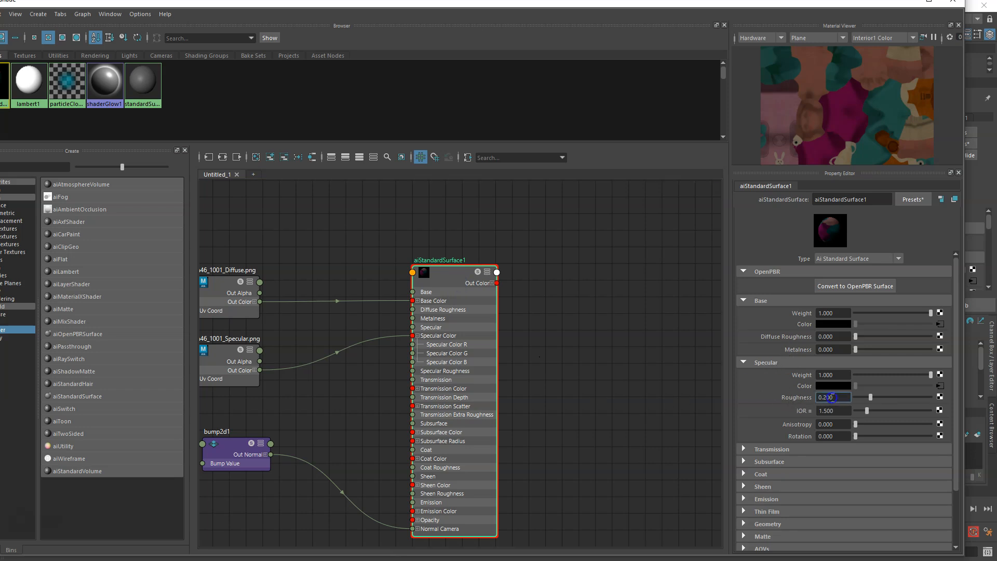
text(0.6)
key(Return)
Create a new aiStandardSurface shader and rename it Background.
drag(775, 4, 883, 351)
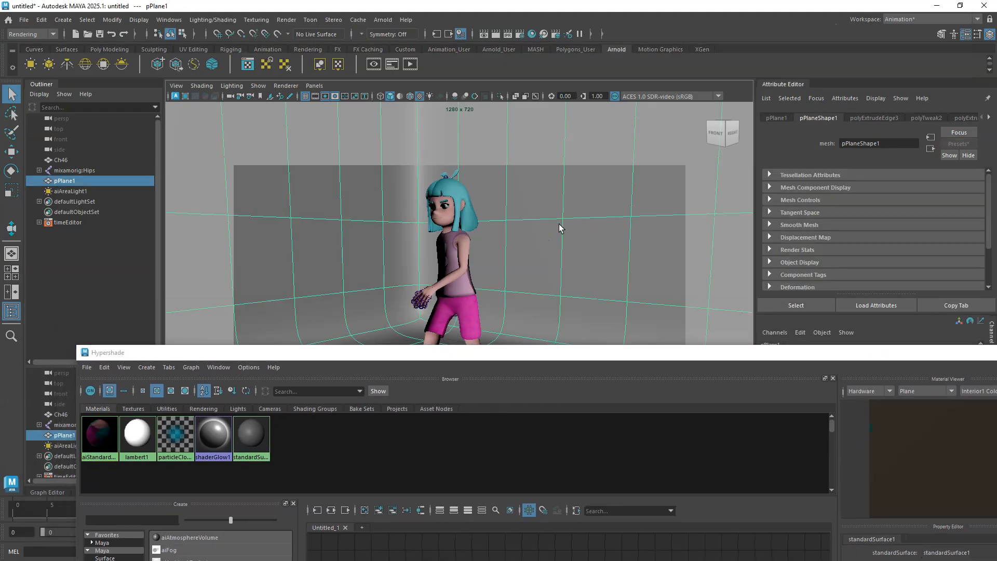
drag(554, 348, 529, 85)
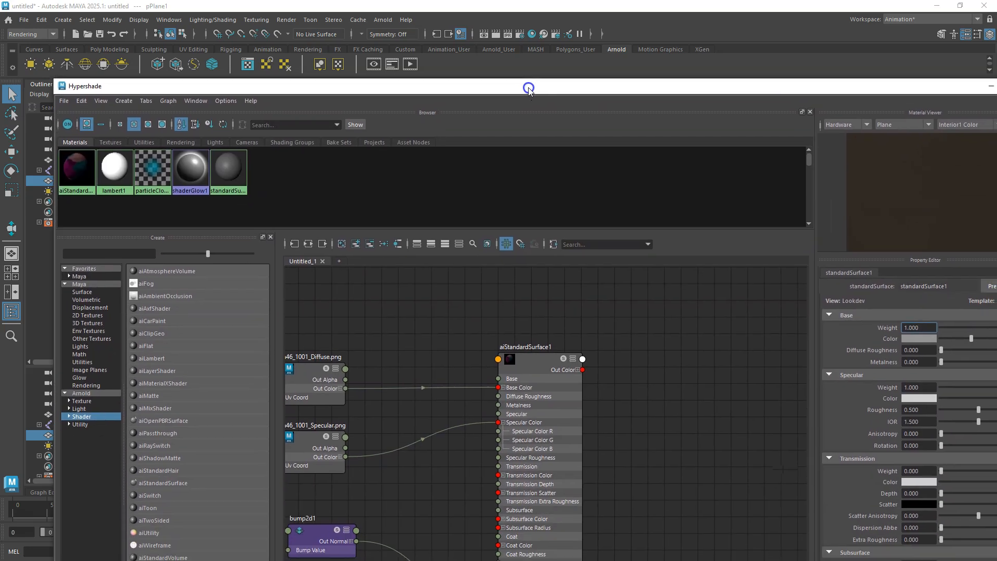
click(164, 483)
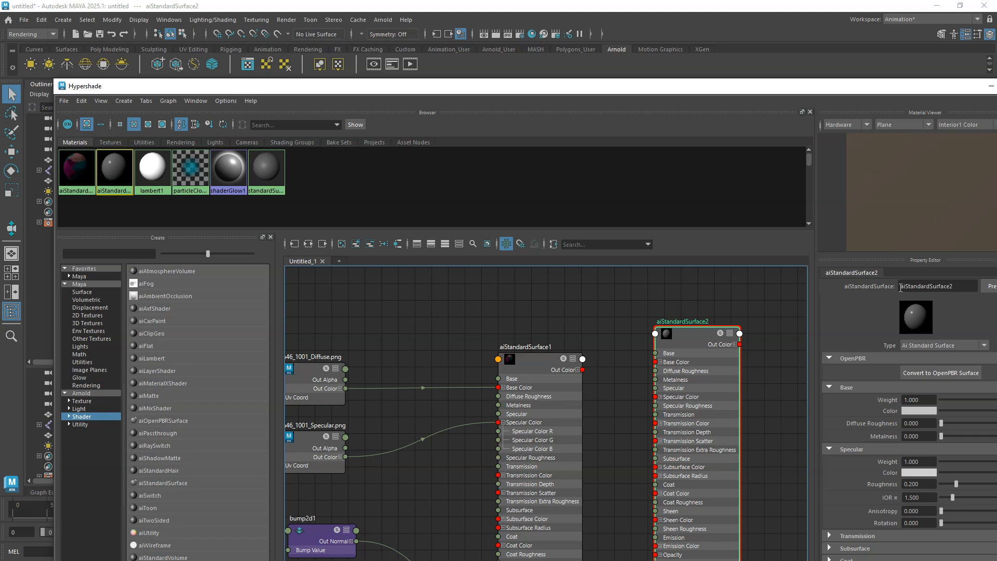
drag(957, 285, 899, 286)
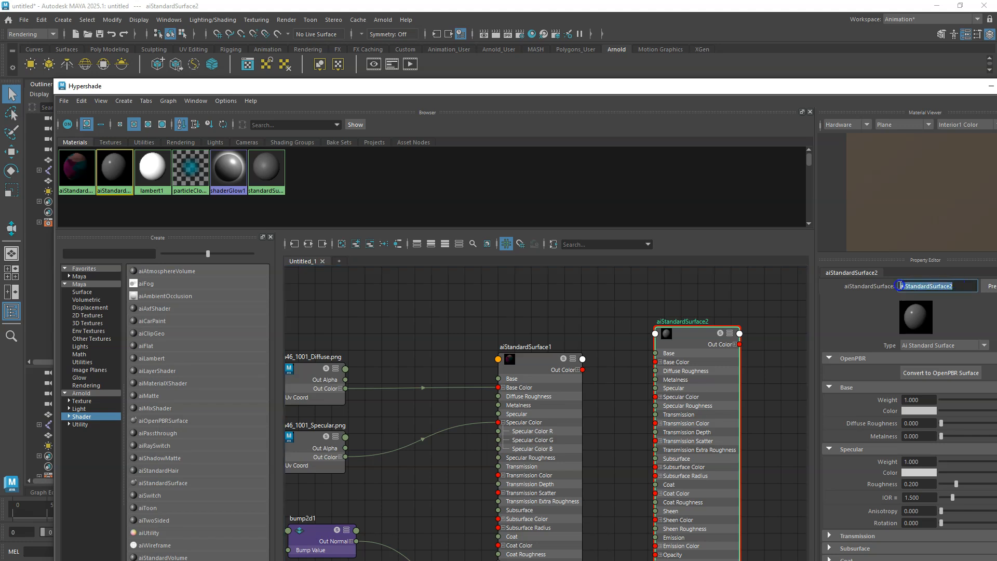
text(Background)
key(Return)
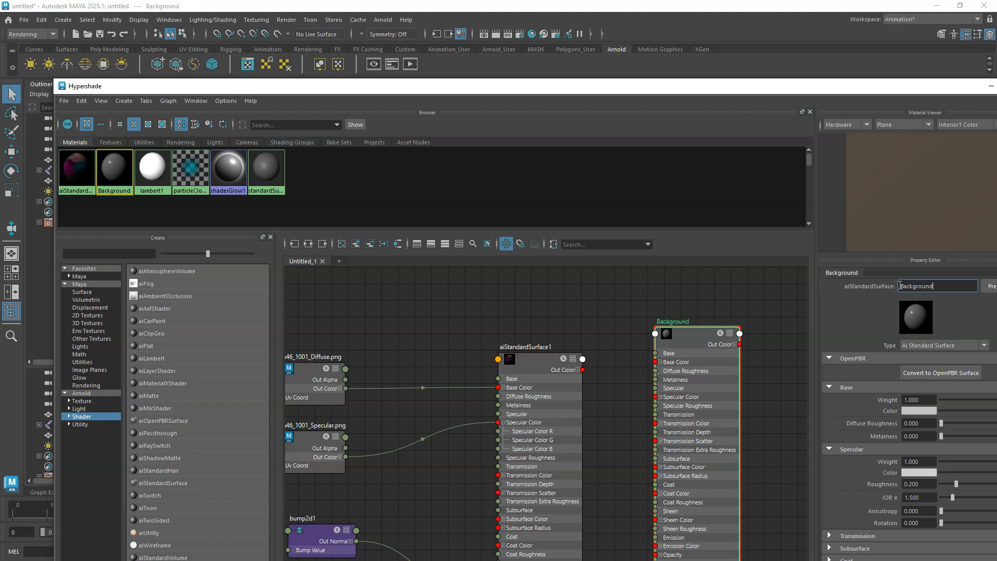
Assign the Background shader to the curved backdrop plane.
drag(652, 94, 636, 211)
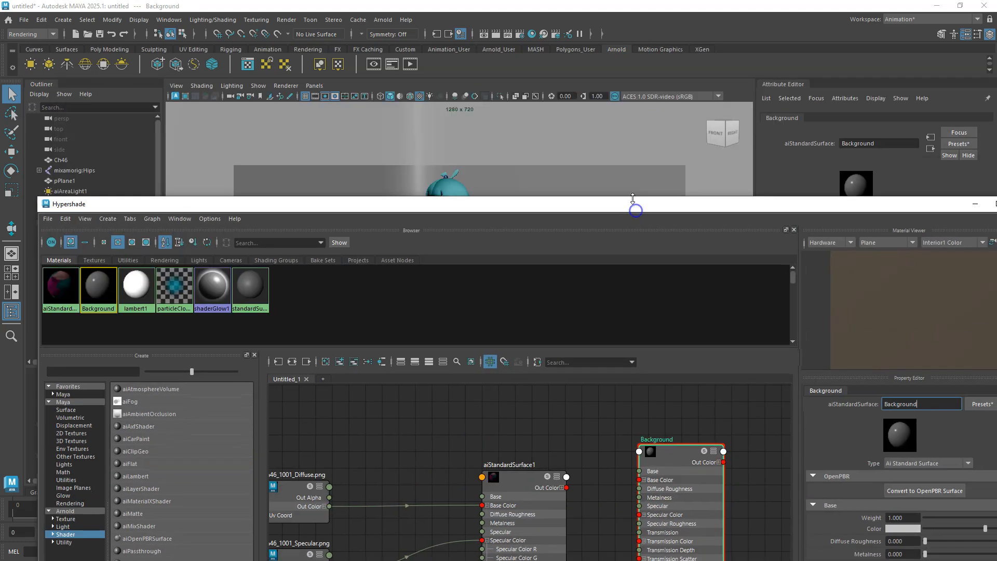
click(615, 183)
right_drag(673, 462, 657, 343)
Preview the render with the new shaders in the Arnold RenderView.
drag(725, 205, 625, 77)
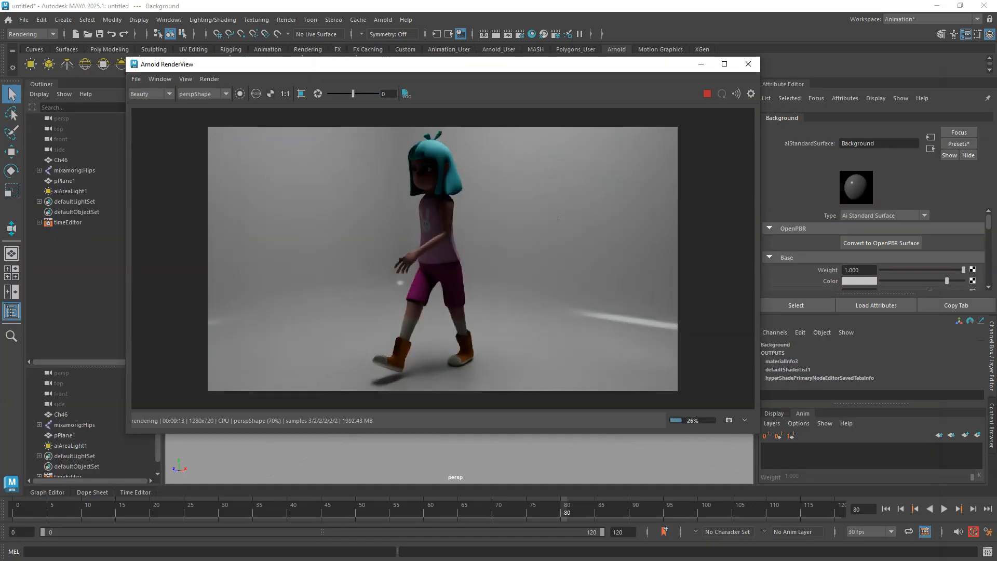
drag(564, 70, 746, 107)
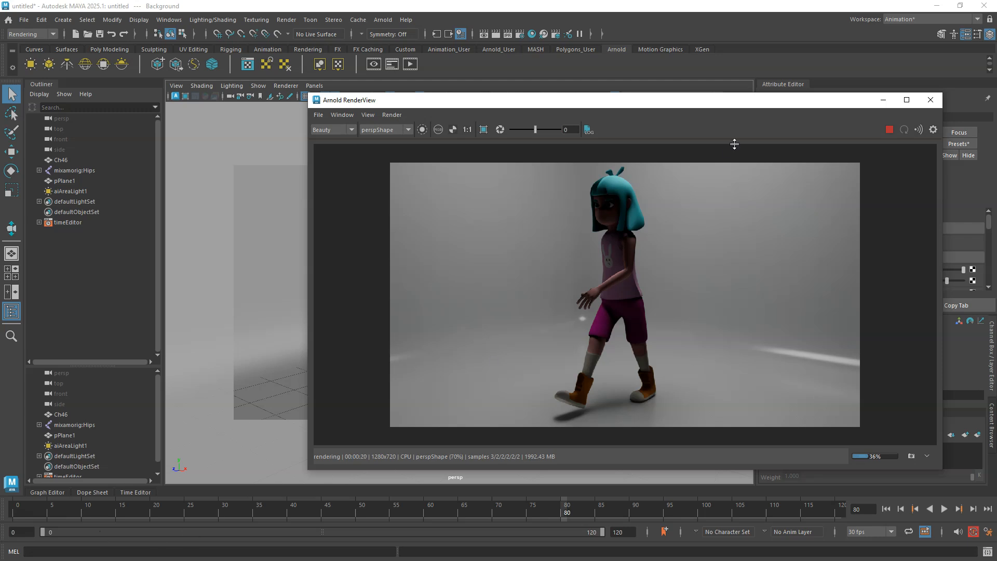
click(883, 100)
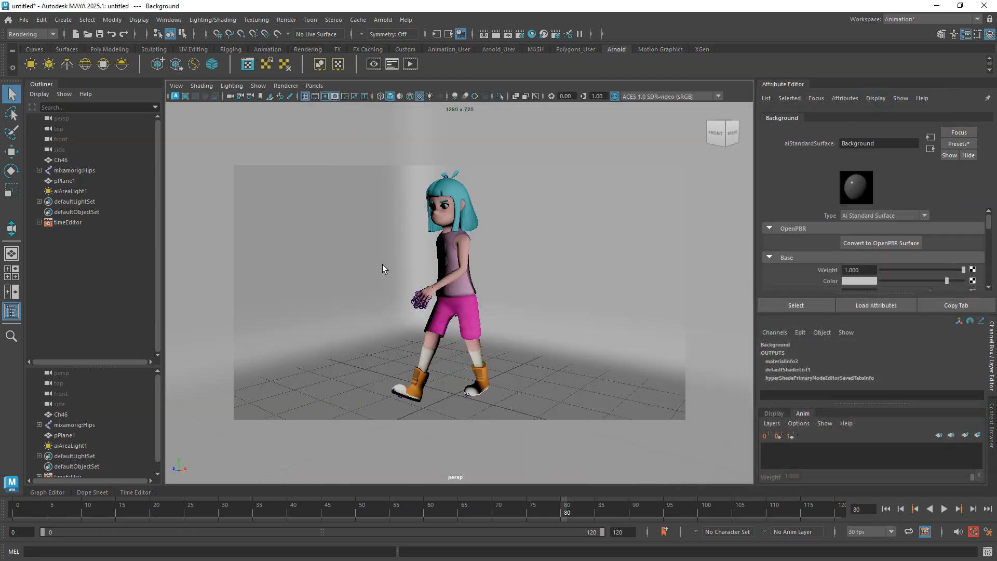
Move aiAreaLight1 in the top view to about X 0.67, Z 1.83.
key(space)
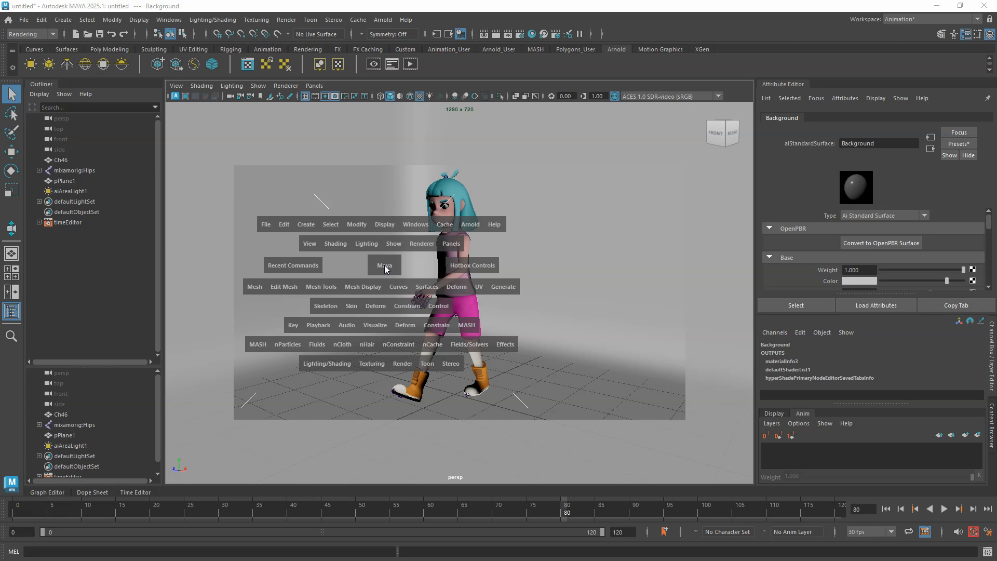
key(space)
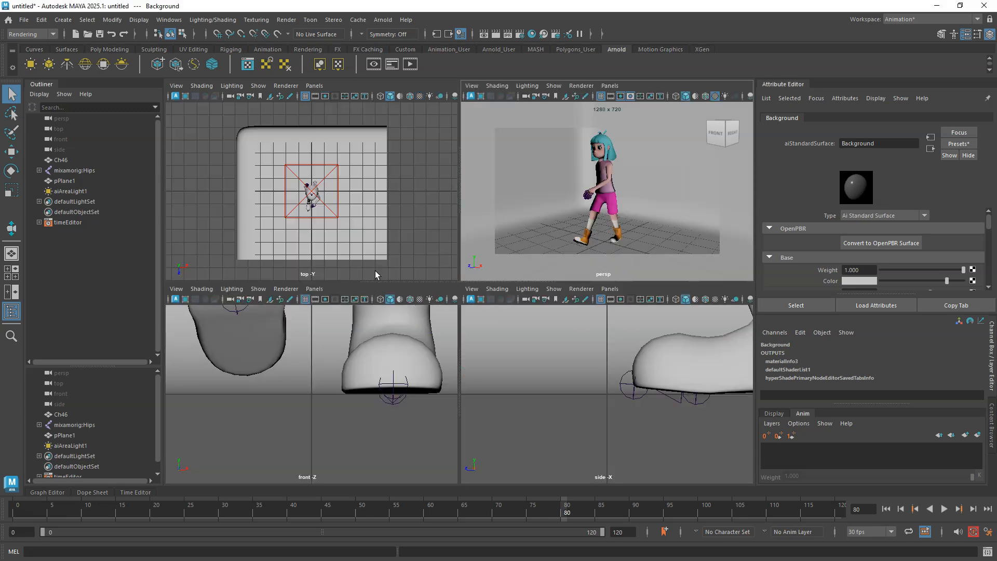
click(421, 253)
key(space)
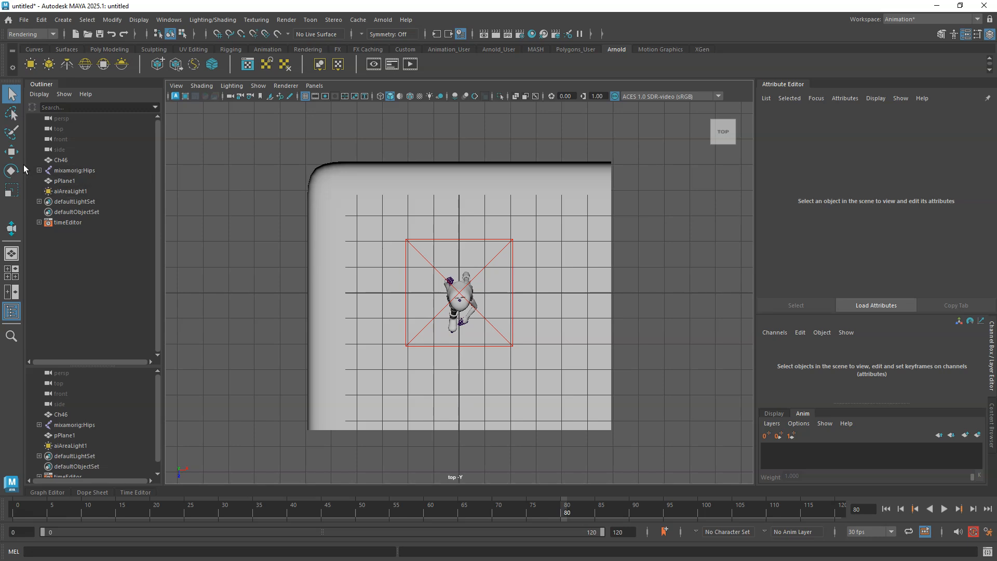
click(11, 152)
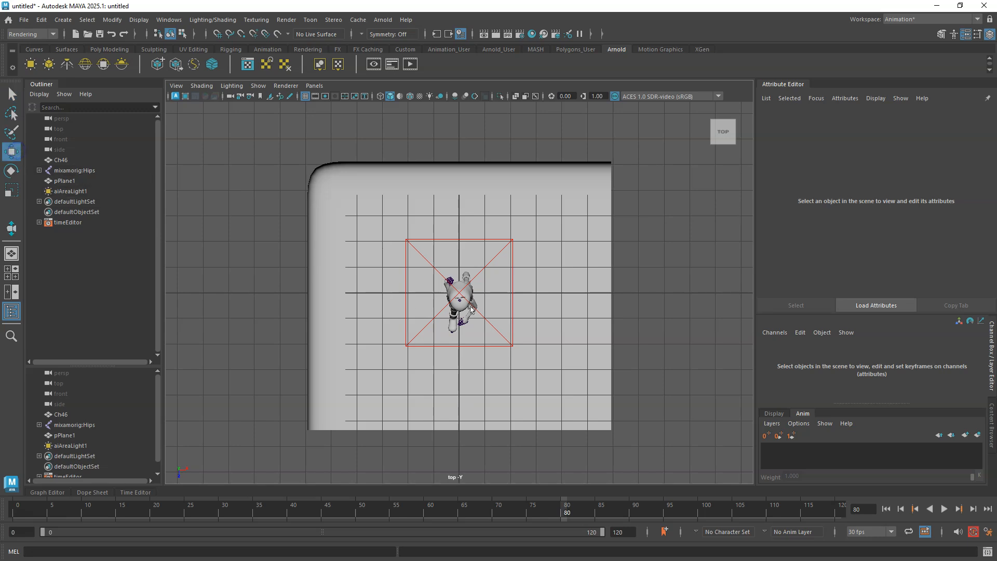
click(83, 192)
drag(466, 294, 483, 341)
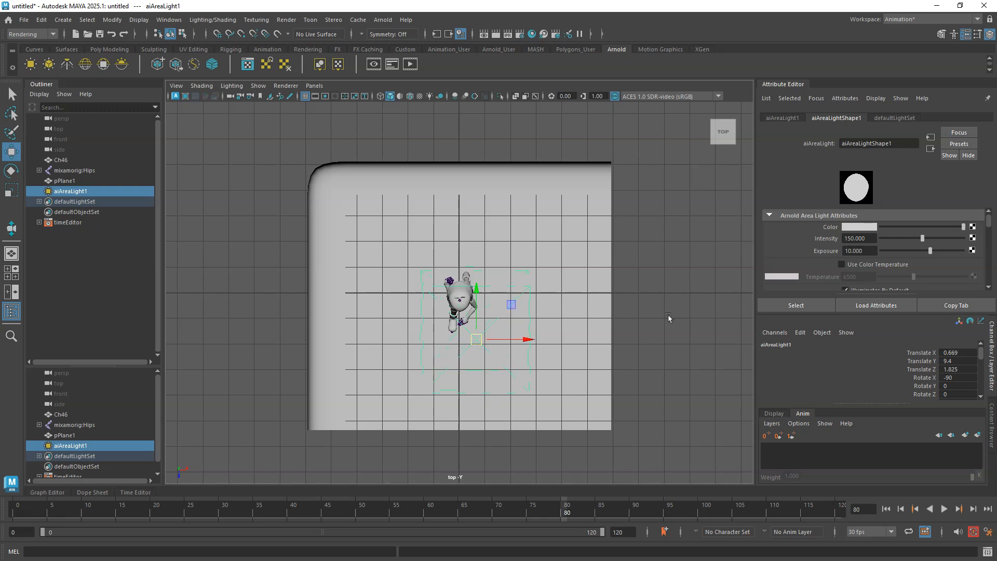
Check the updated lighting in the Arnold RenderView and return to the four-view layout.
key(space)
key(space)
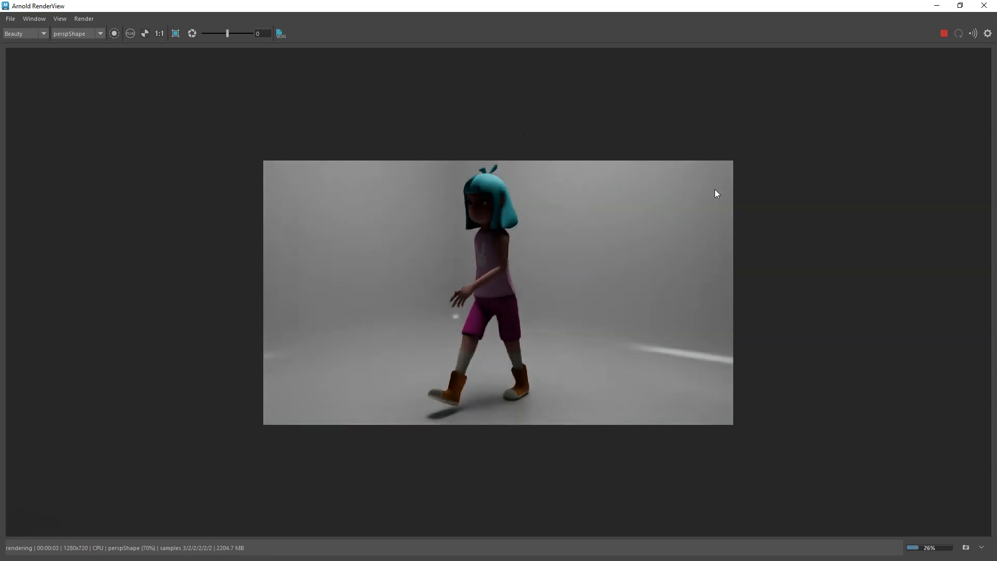
click(937, 6)
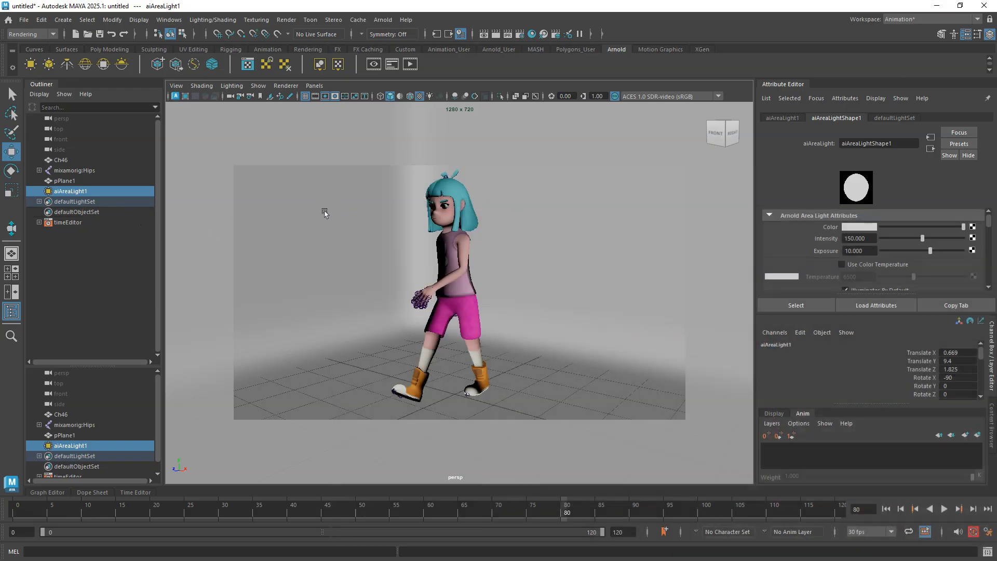
key(space)
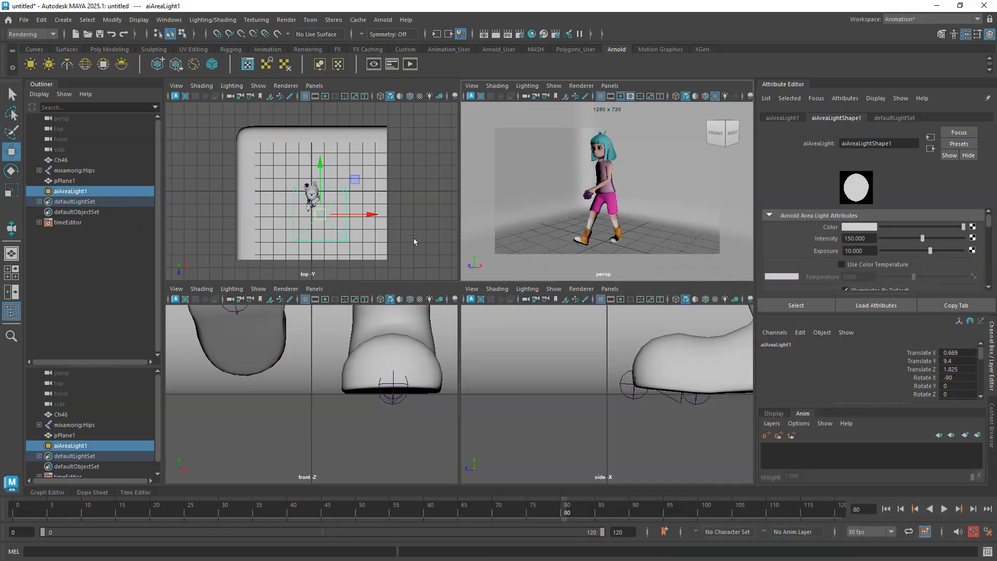
Move aiAreaLight1 in the side view up and forward to about Y 7.5, Z 3.42.
click(544, 359)
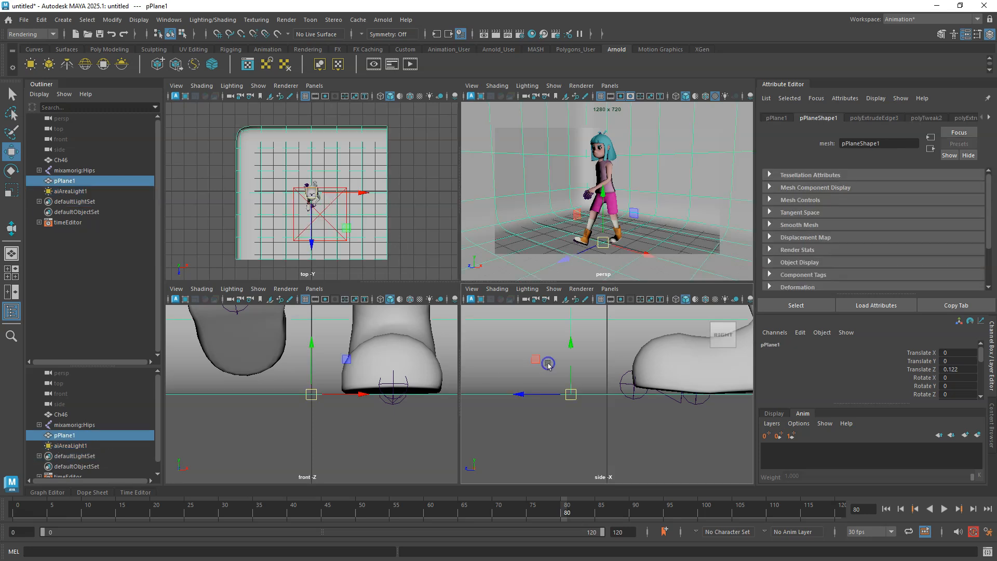
key(space)
scroll(544, 358, down, 10)
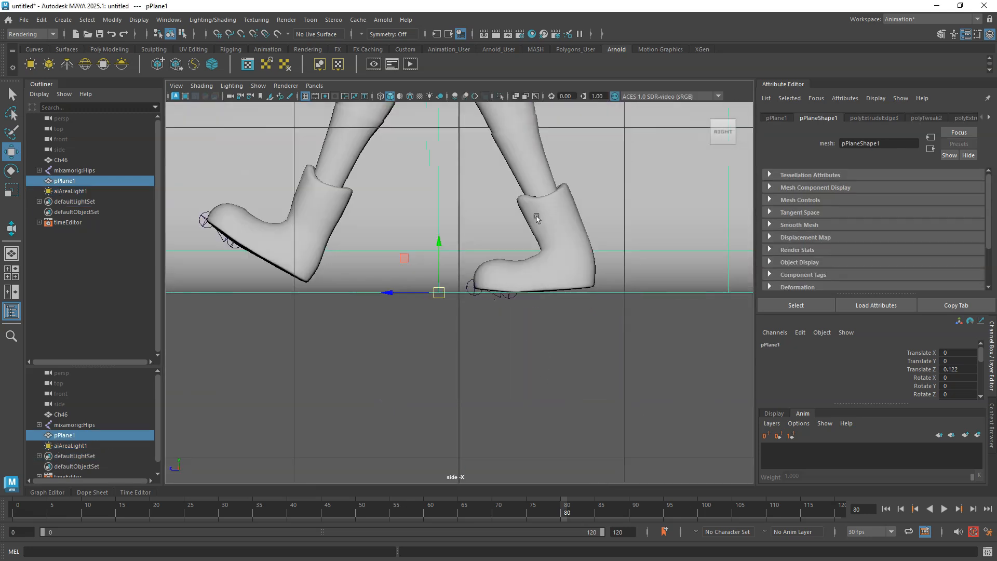
scroll(487, 267, down, 10)
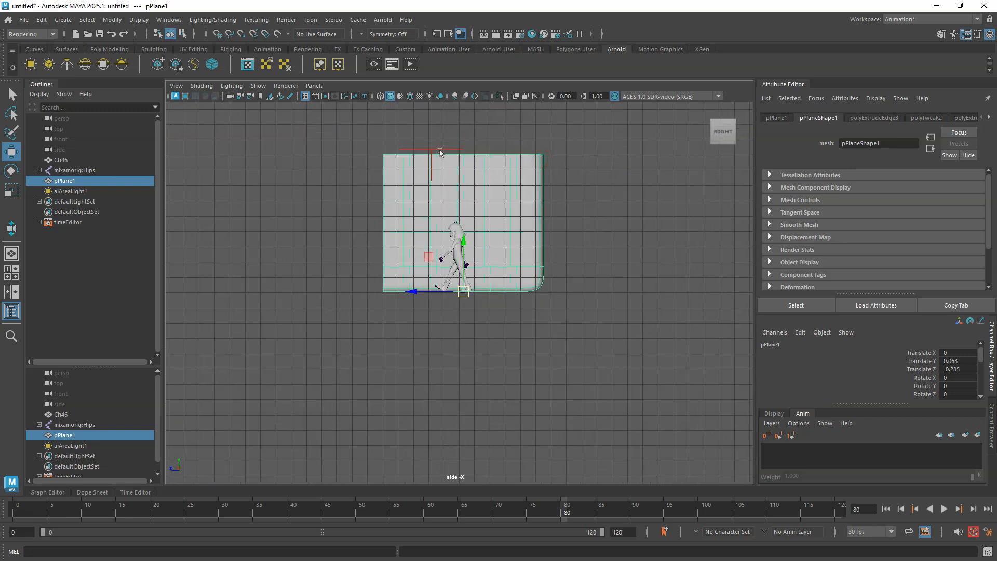
click(440, 152)
drag(65, 192, 154, 185)
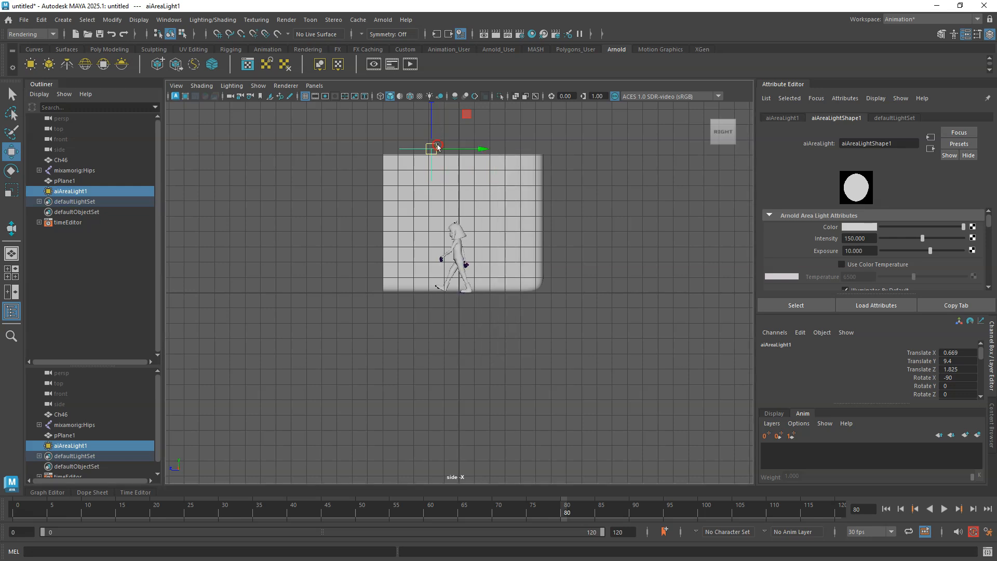
drag(431, 149, 408, 178)
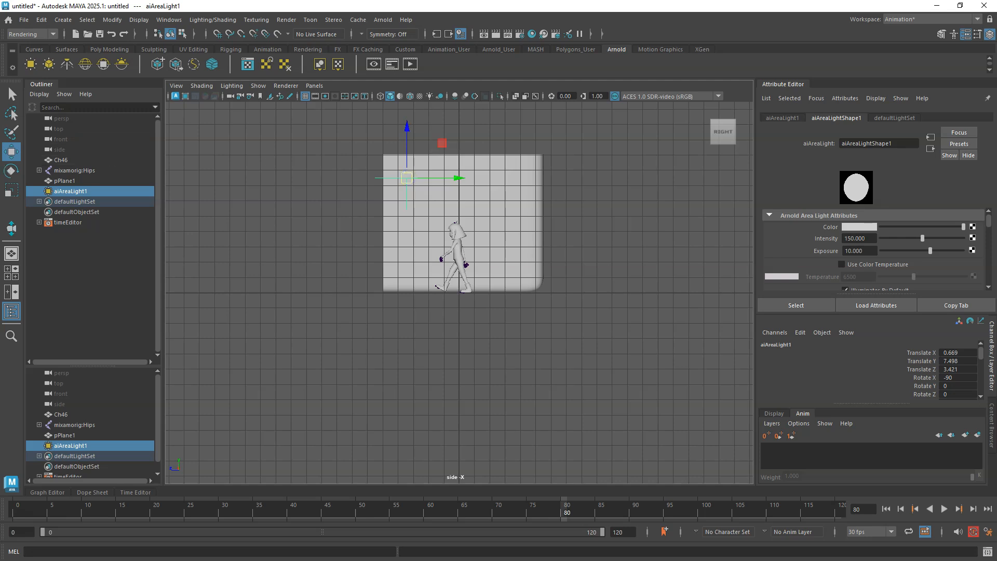
Rotate aiAreaLight1 to about -64 degrees around X so it tilts toward the character.
click(12, 171)
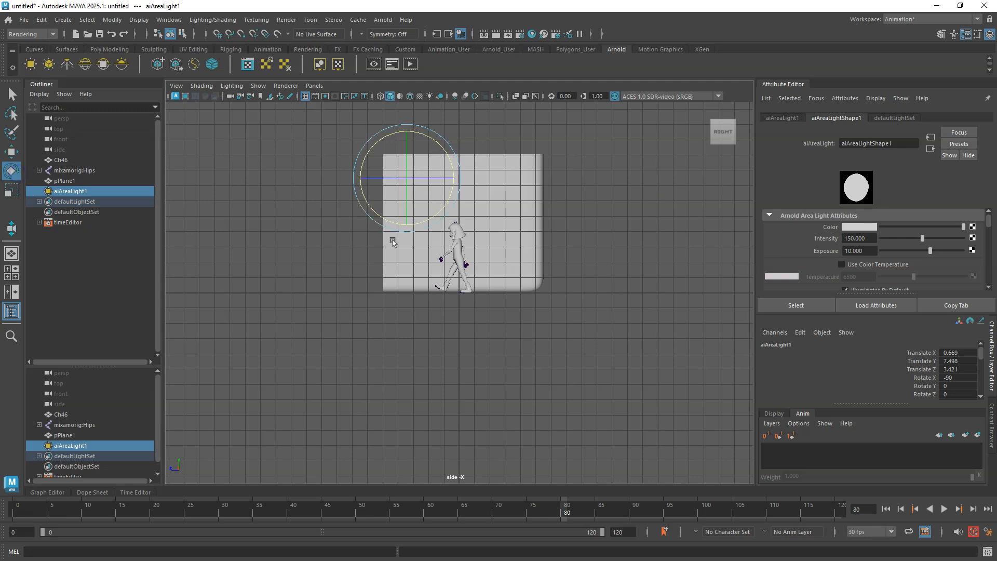
drag(390, 233, 415, 242)
key(space)
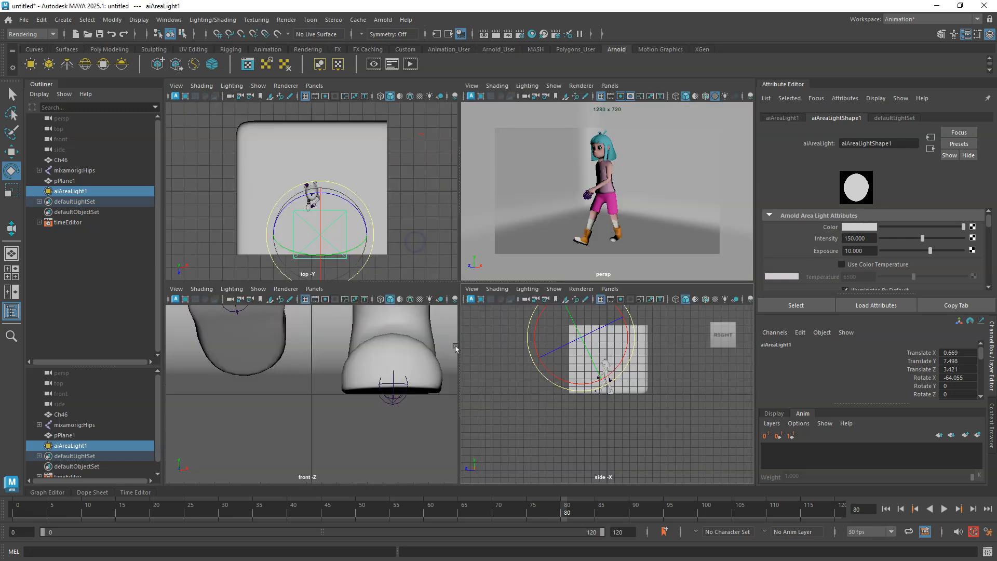
Open the Background shader in Hypershade and inspect its Diffuse Roughness and Specular Roughness settings.
click(536, 232)
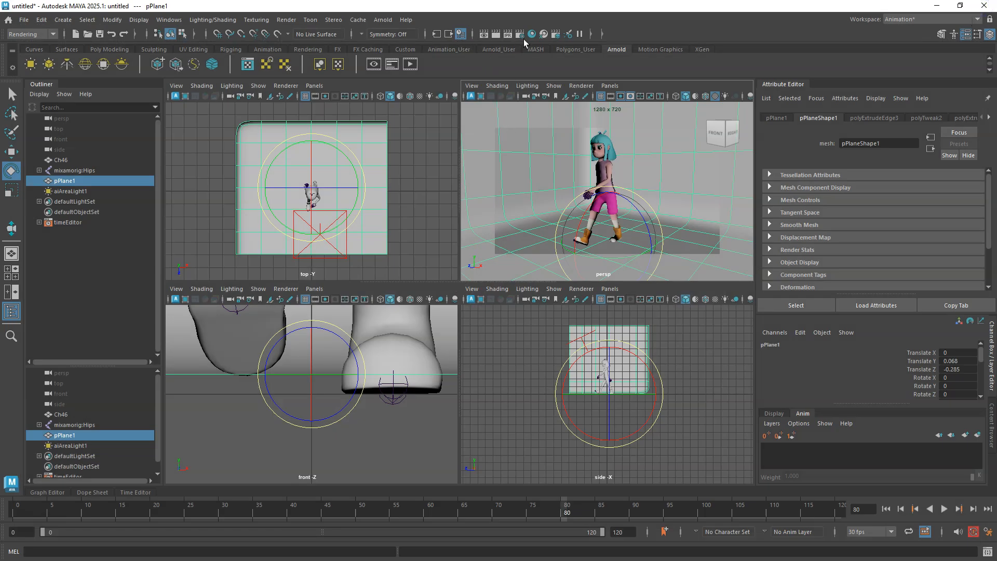
click(531, 34)
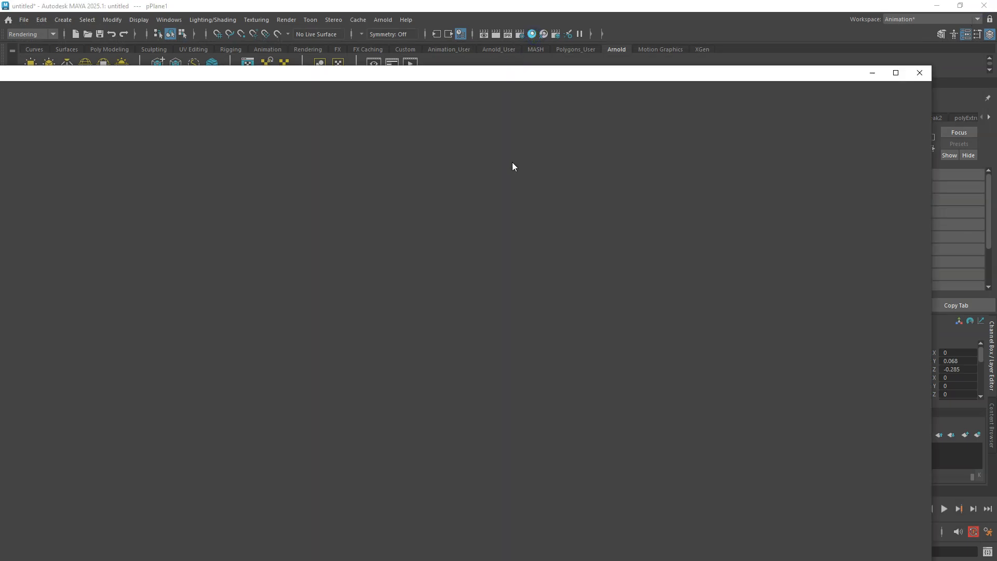
drag(534, 78, 406, 272)
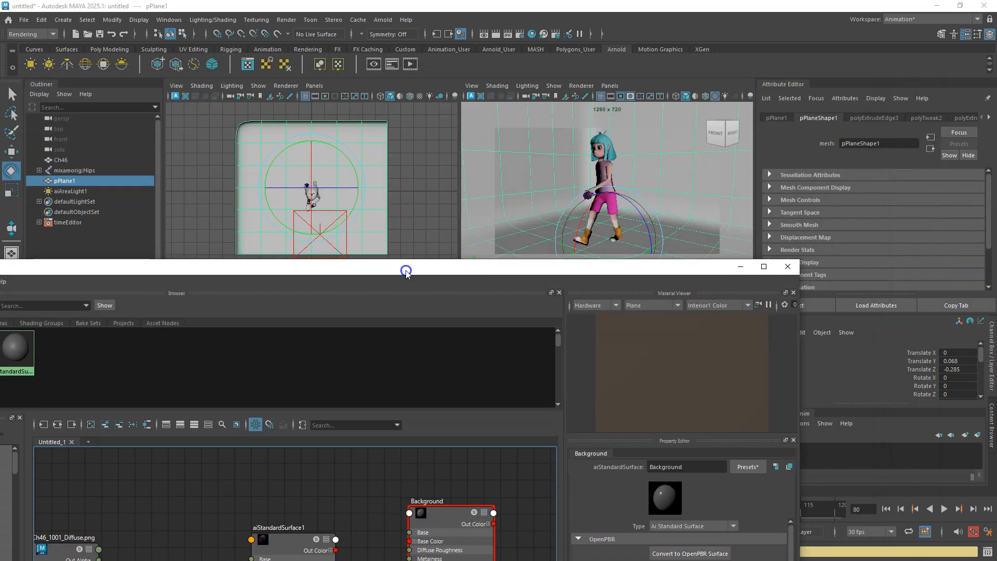
right_drag(512, 188, 553, 179)
drag(494, 266, 471, 91)
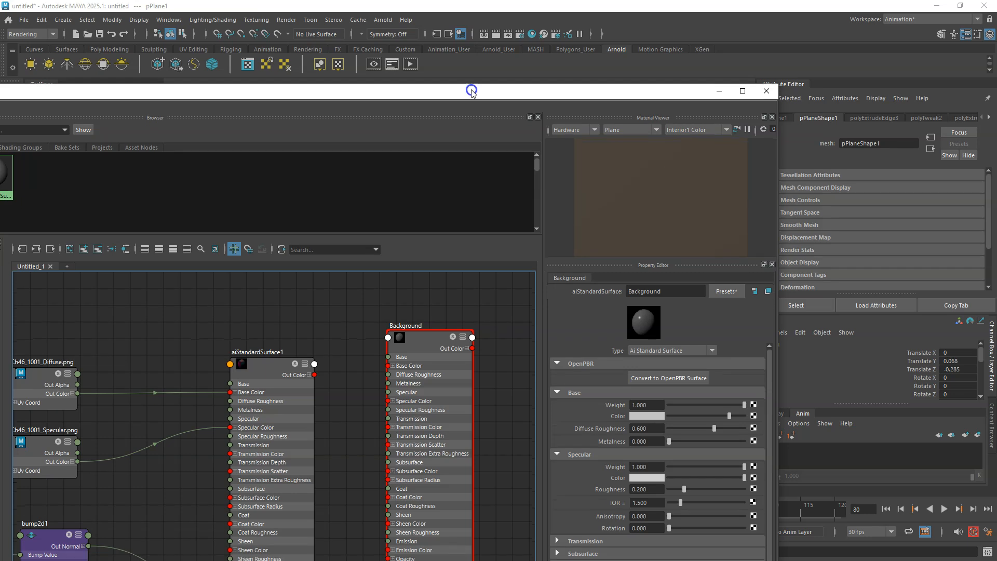
right_click(418, 344)
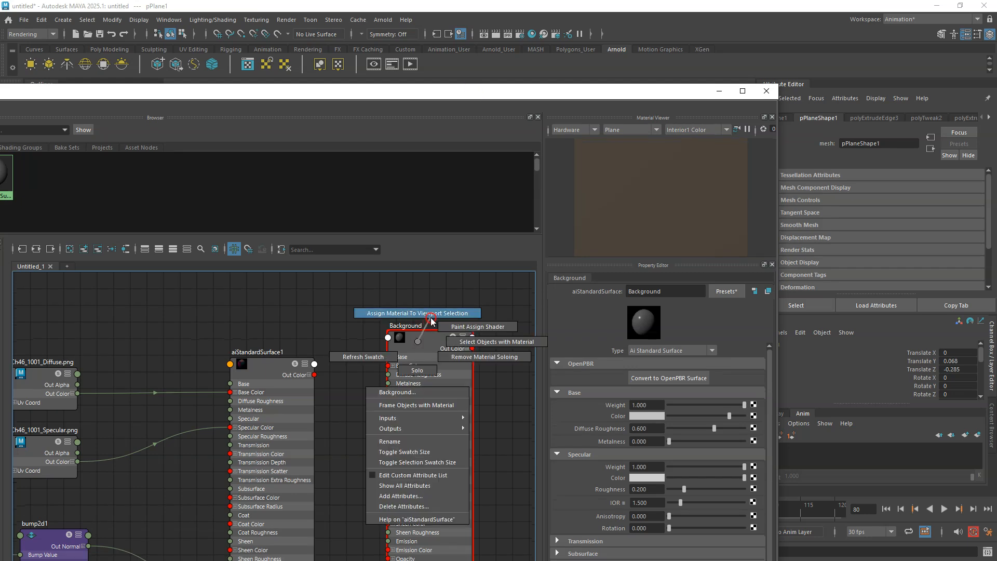
click(415, 345)
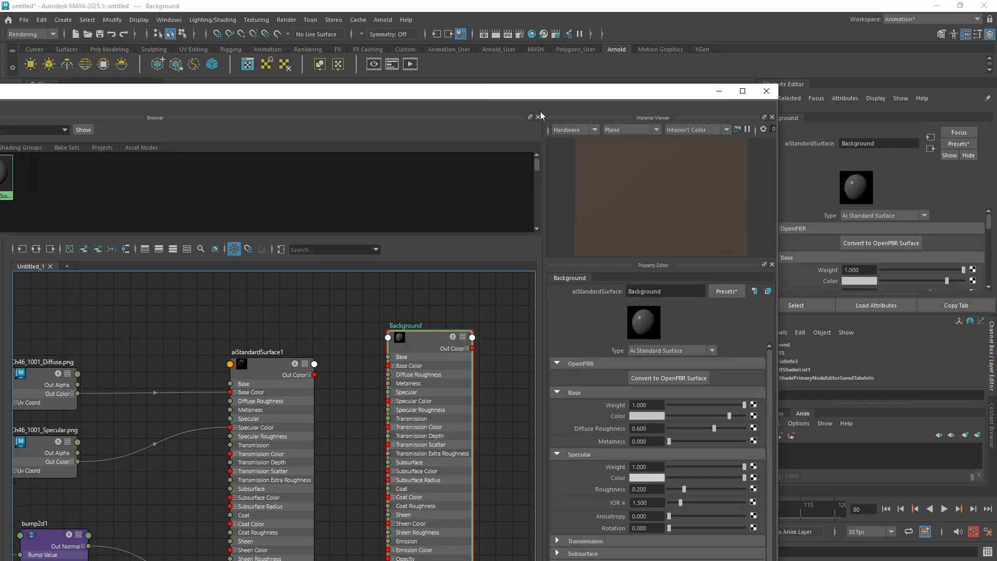
drag(545, 95, 511, 4)
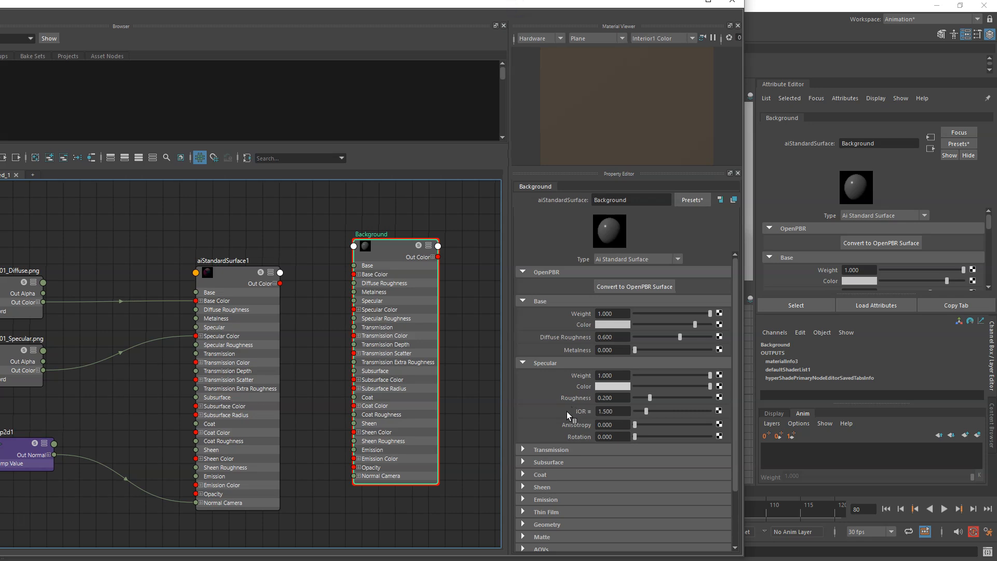
click(617, 337)
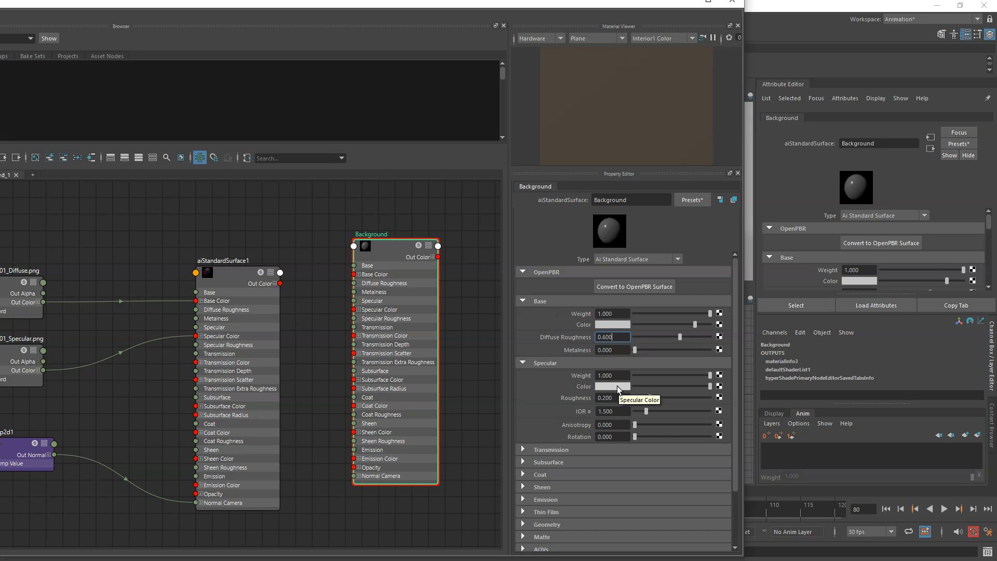
click(556, 399)
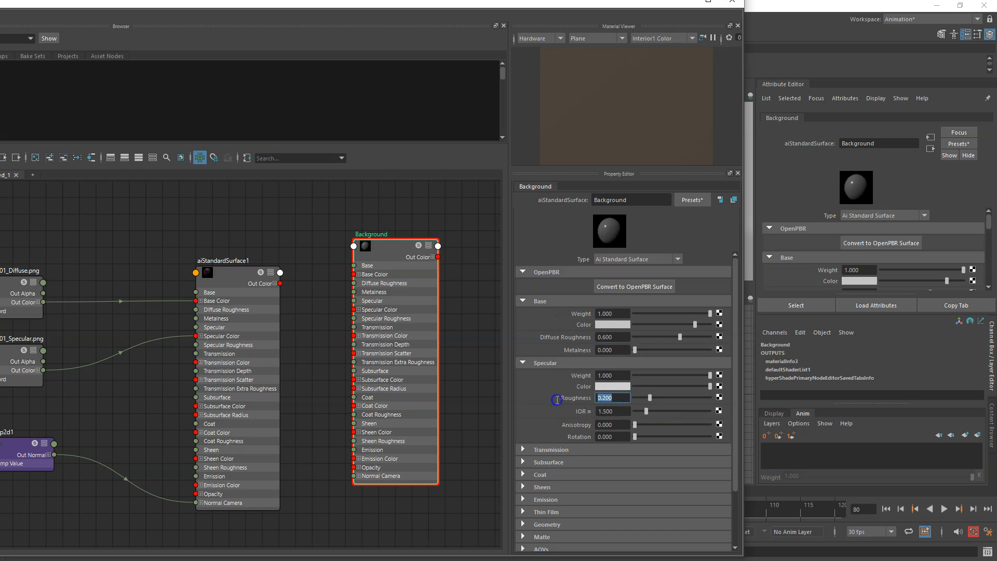
key(Return)
drag(660, 2, 665, 67)
click(735, 68)
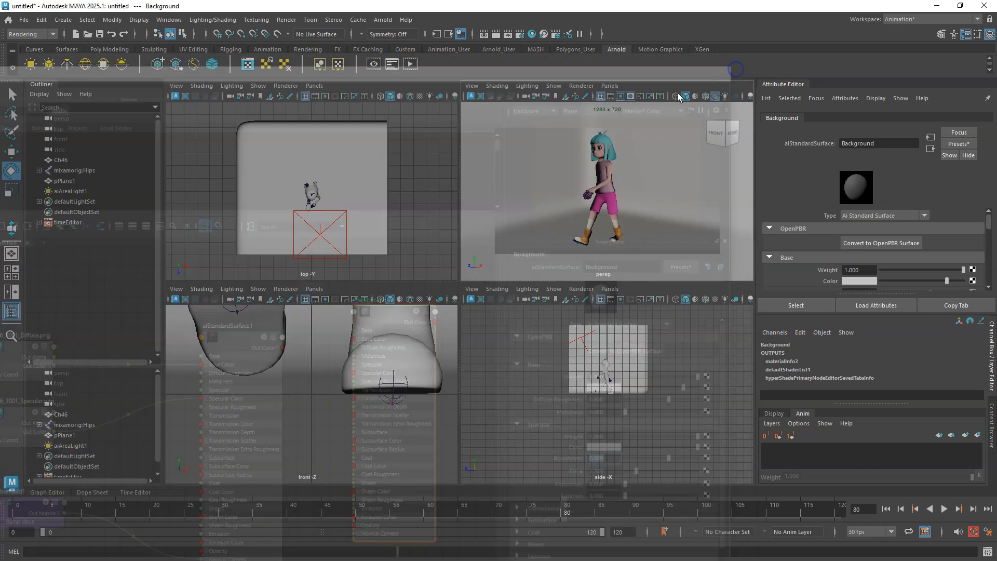
Preview the render with the repositioned light in the Arnold RenderView, then close it.
click(491, 35)
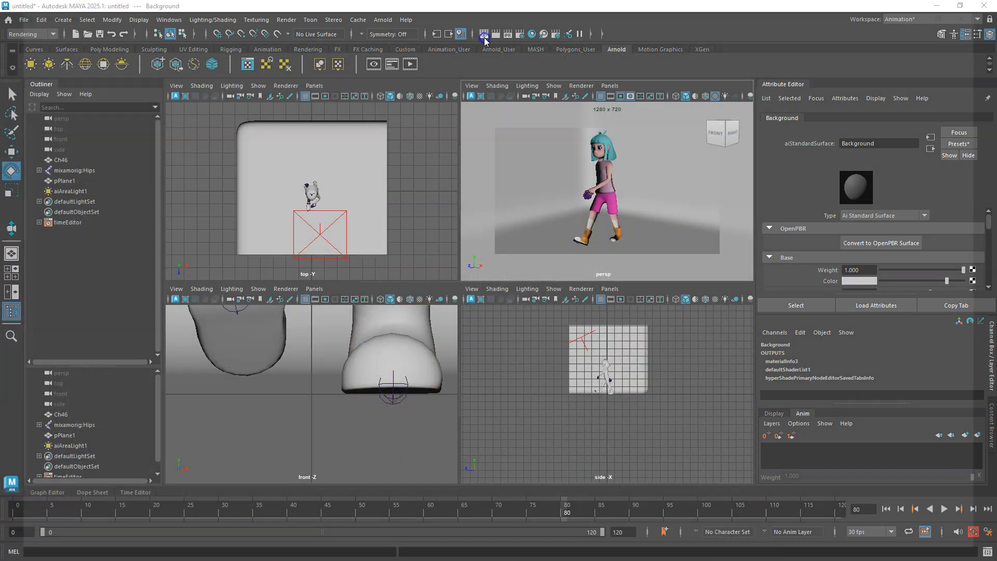
click(939, 35)
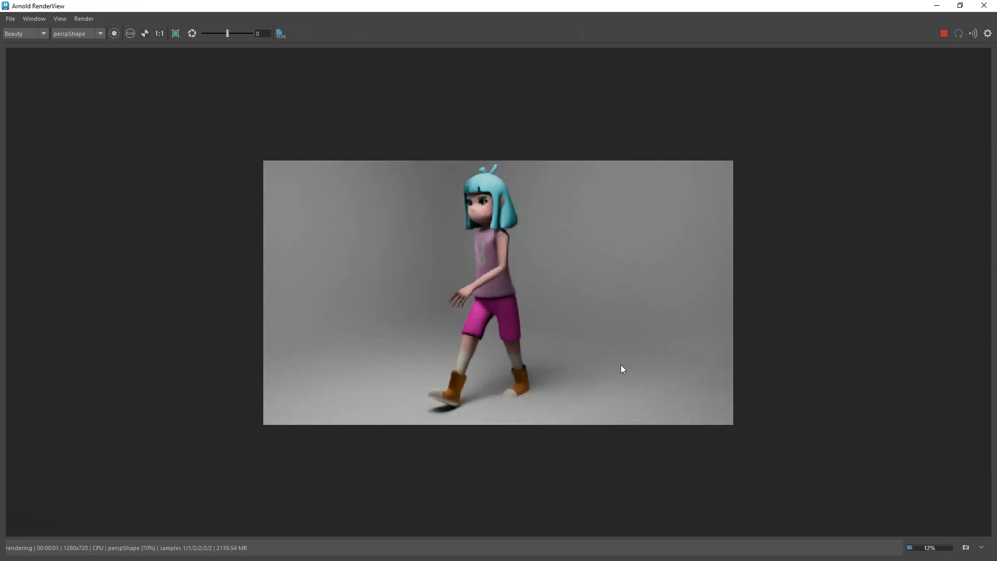
click(982, 6)
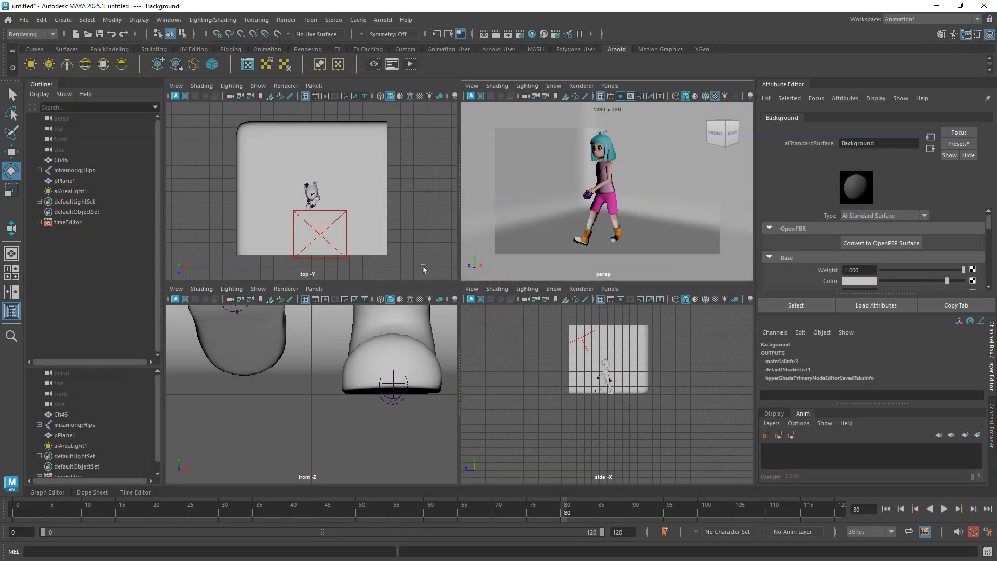
At frame 107, lower the backdrop plane in the front view to about Y 0.003 so the feet meet the floor.
click(413, 448)
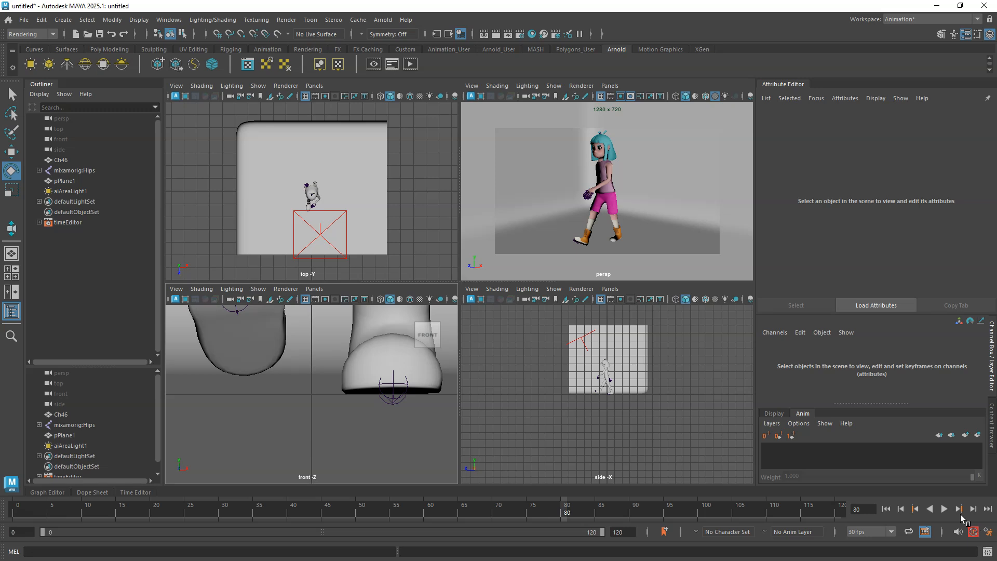
key(space)
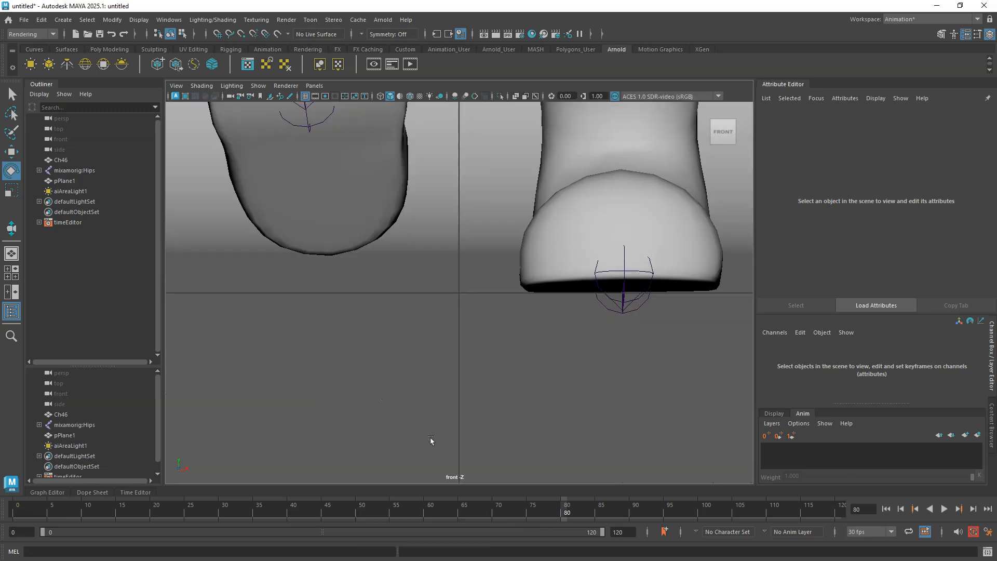
scroll(426, 442, down, 10)
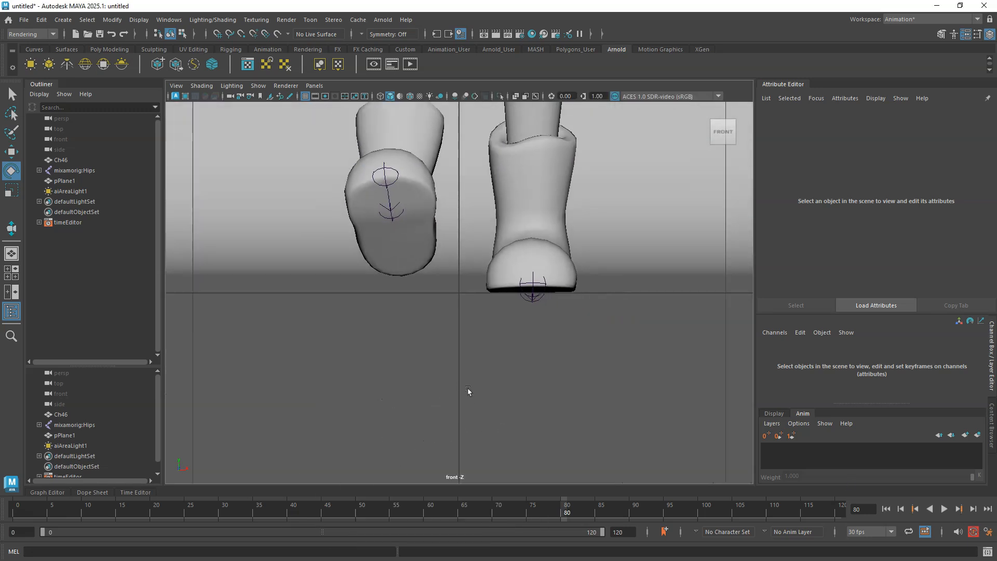
drag(521, 509, 752, 555)
scroll(543, 341, down, 10)
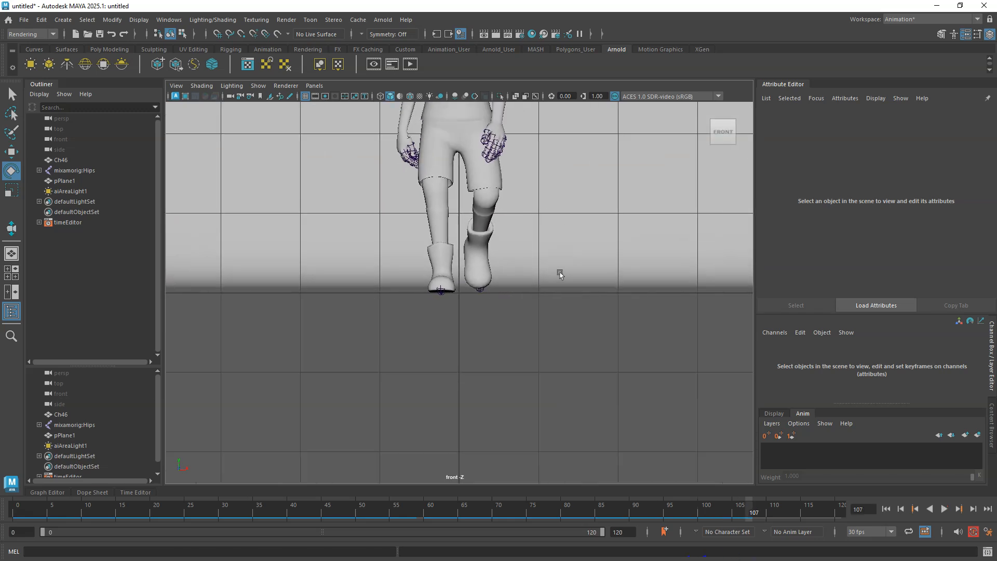
click(521, 262)
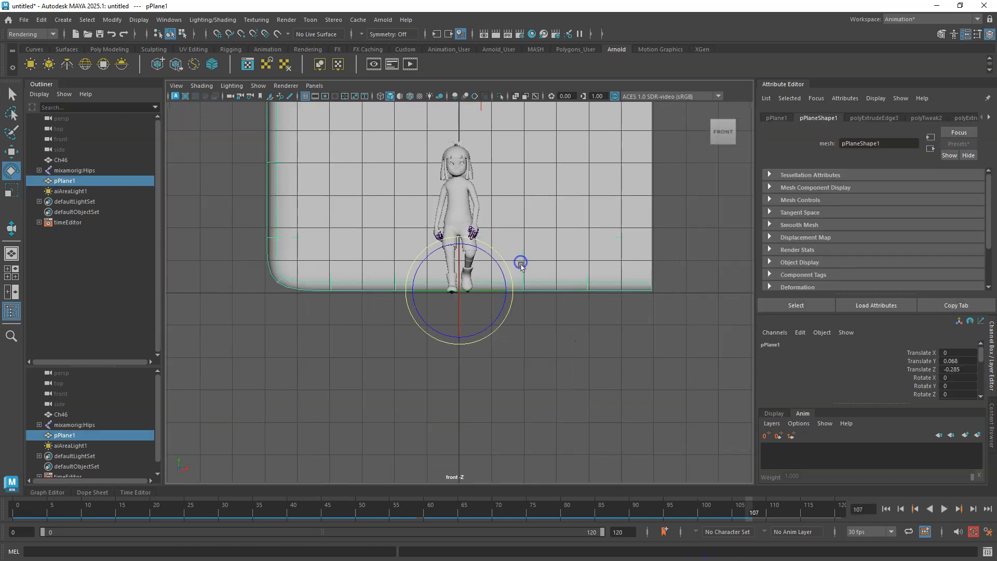
scroll(551, 284, up, 3)
scroll(554, 276, up, 3)
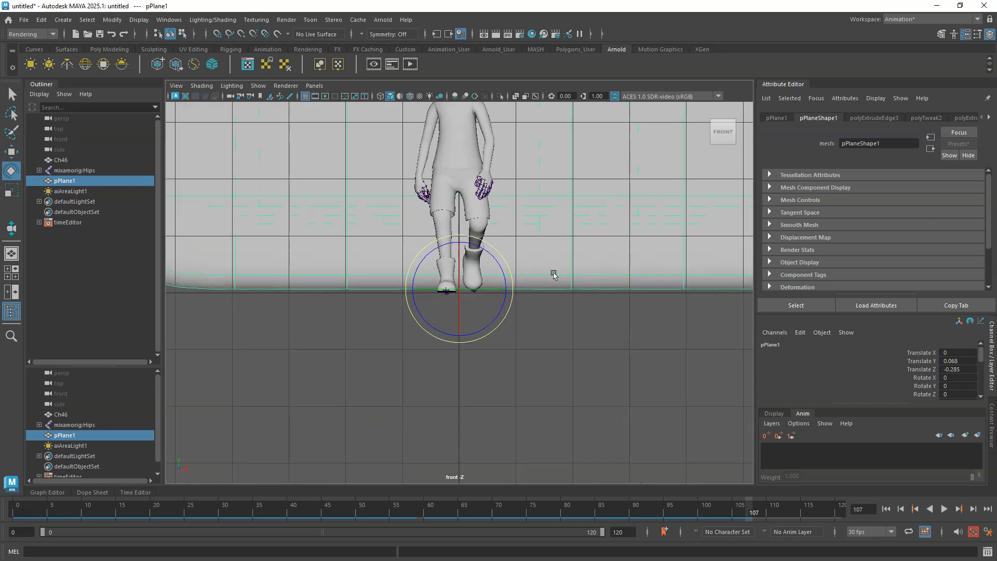
scroll(558, 276, up, 2)
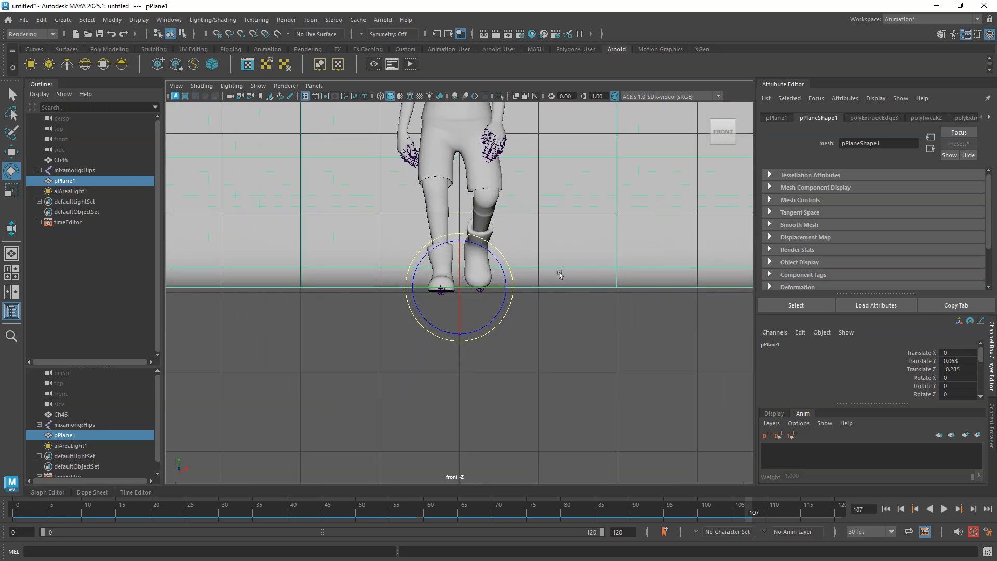
right_click(564, 362)
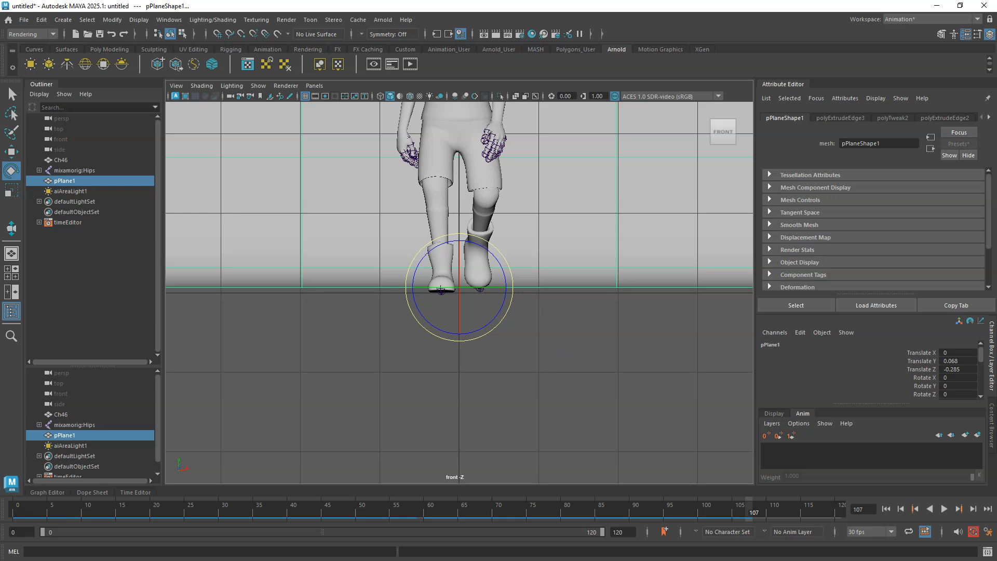
click(11, 152)
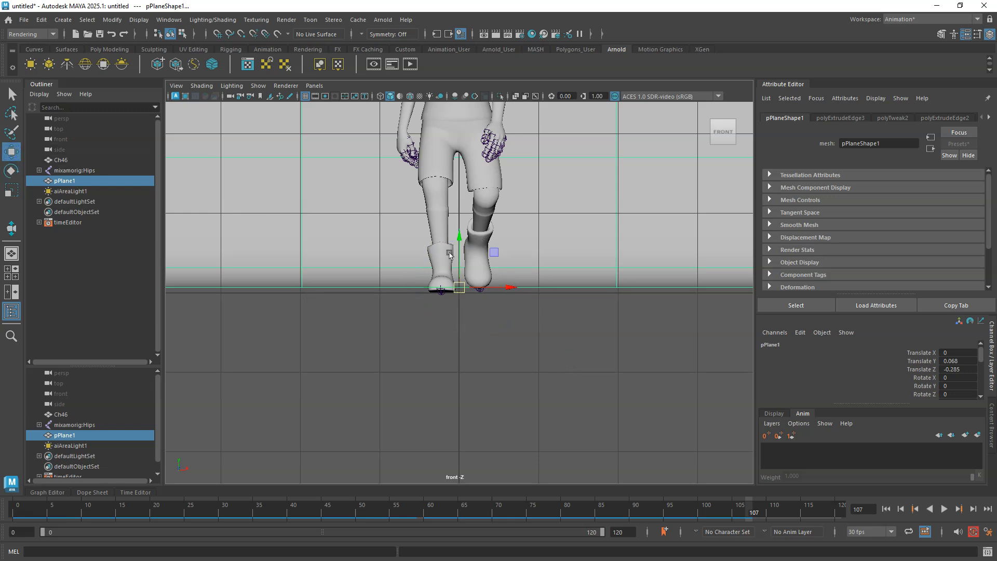
drag(458, 245, 458, 248)
click(520, 363)
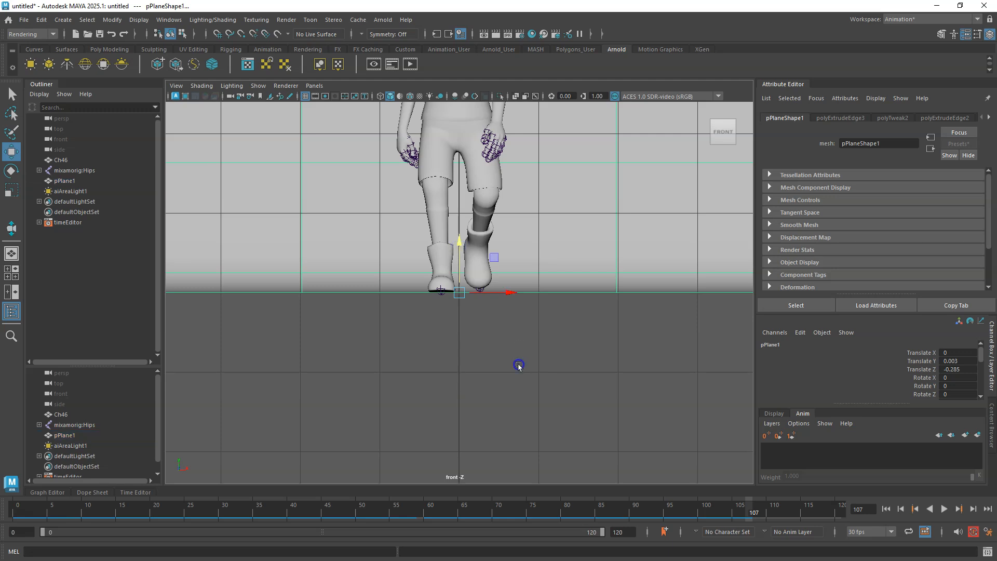
key(space)
Render the maximized perspective view in the Arnold RenderView to check the adjusted backdrop.
click(560, 230)
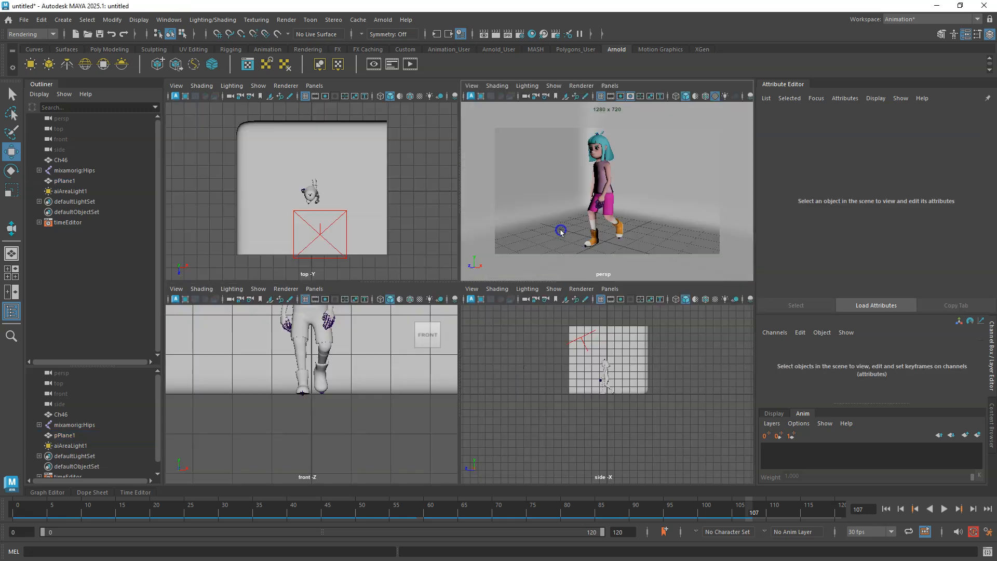
key(space)
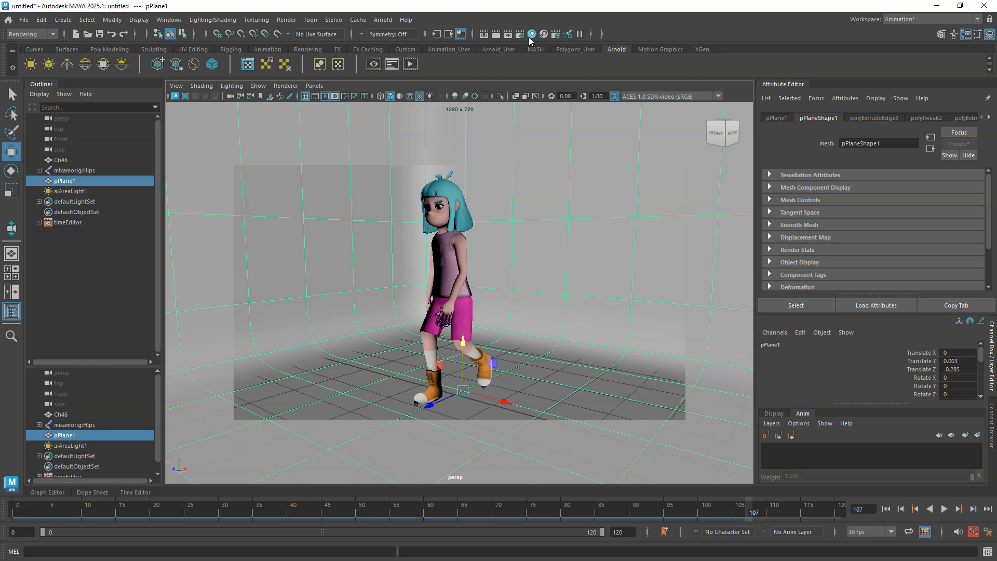
click(496, 34)
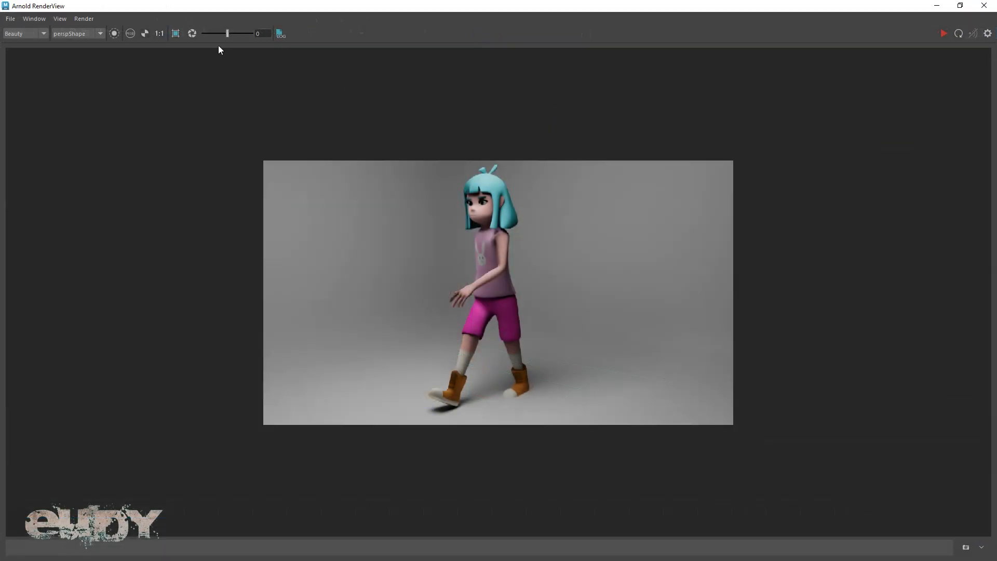
click(945, 33)
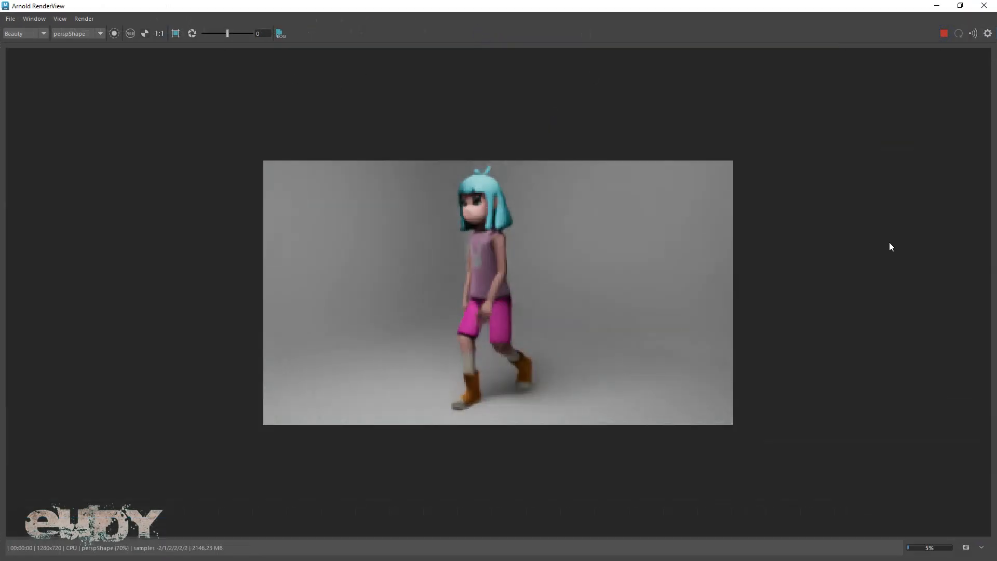